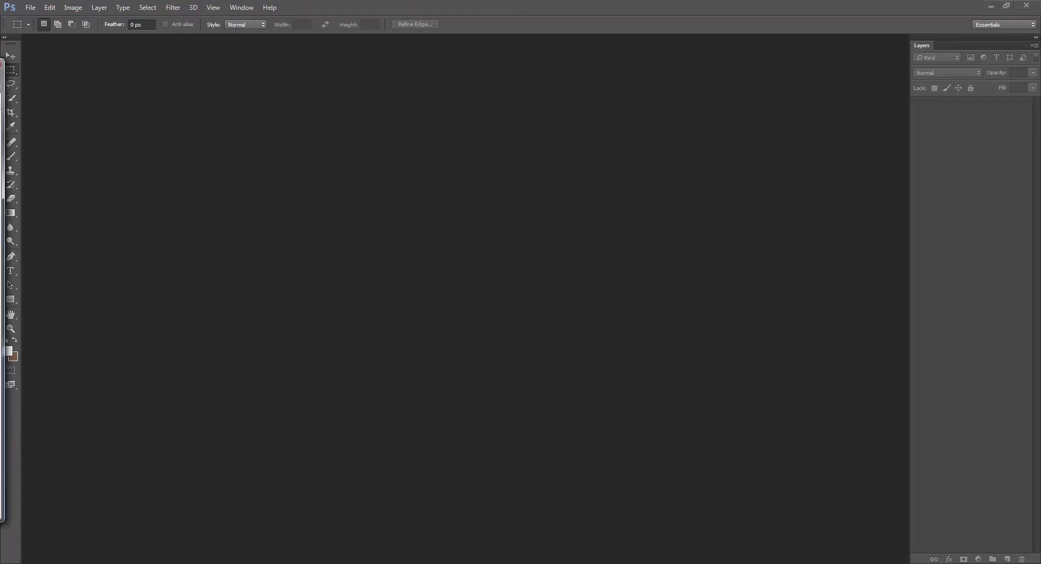
Step: Open the kitten photo httpwww.freeimages.comphoto1433521.jpg as a new document
{"action": "left_click_drag", "start_coordinate": [0, 214], "coordinate": [220, 283]}
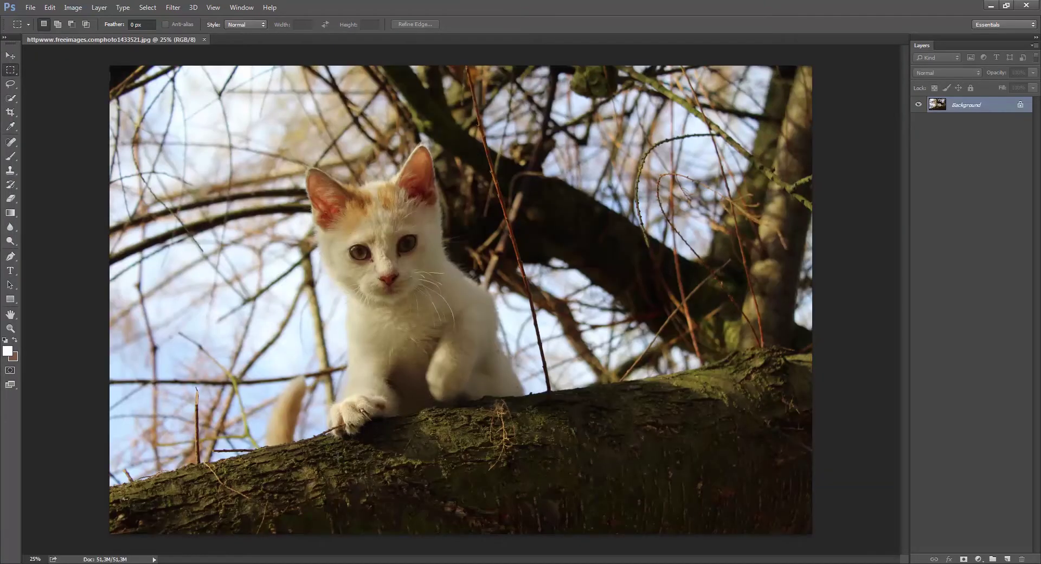
{"action": "key", "text": "b"}
{"action": "mouse_move", "coordinate": [432, 363]}
{"action": "left_mouse_down"}
{"action": "mouse_move", "coordinate": [244, 466]}
{"action": "mouse_move", "coordinate": [408, 402]}
{"action": "left_mouse_up"}
{"action": "key", "text": "ctrl+z"}
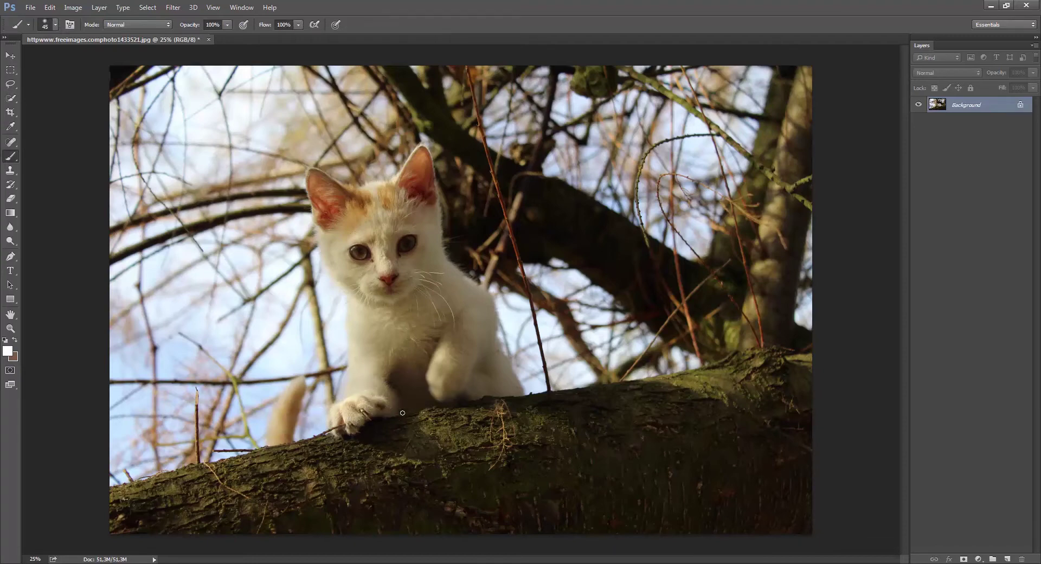
{"action": "mouse_move", "coordinate": [468, 275]}
{"action": "left_mouse_down"}
{"action": "mouse_move", "coordinate": [507, 207]}
{"action": "mouse_move", "coordinate": [488, 197]}
{"action": "mouse_move", "coordinate": [442, 270]}
{"action": "left_mouse_up"}
{"action": "key", "text": "ctrl+z"}
{"action": "key", "text": "ctrl+z"}
{"action": "key", "text": "v"}
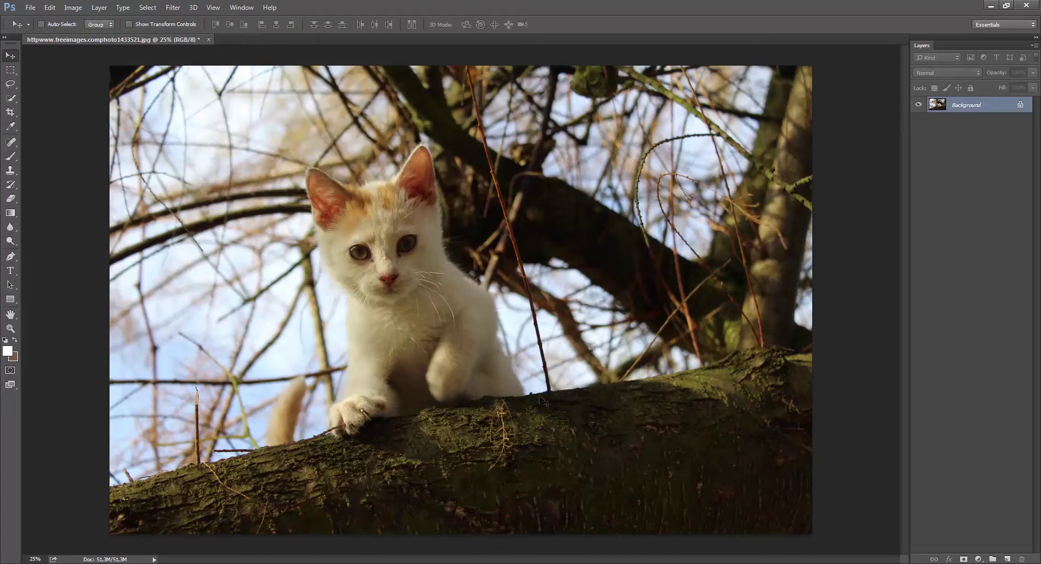
Step: Apply the Camera Raw filter to the photo with Shadows at +89 and Highlights at about -69
{"action": "left_click", "coordinate": [173, 7]}
{"action": "mouse_move", "coordinate": [213, 7]}
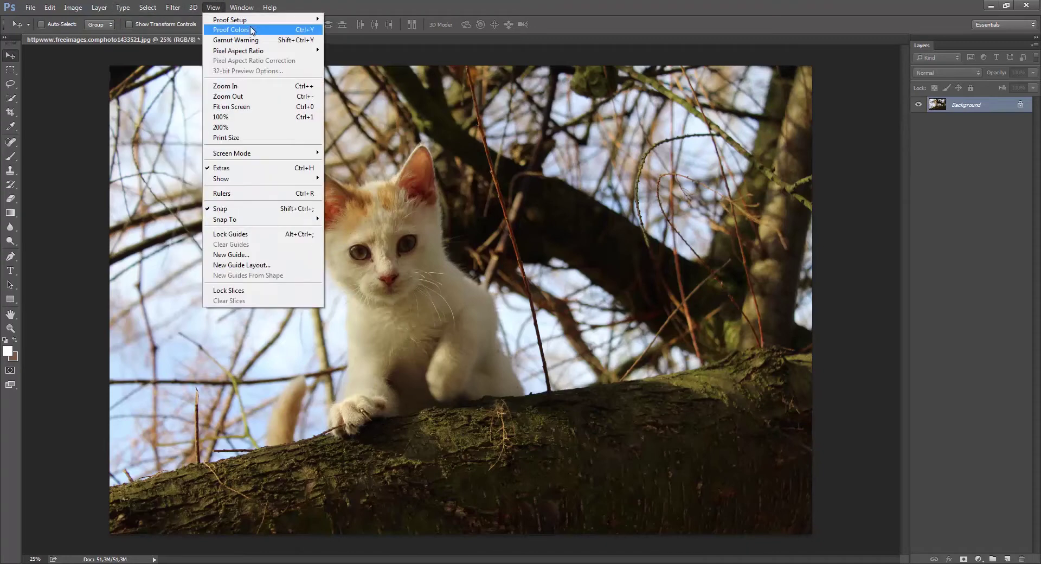
{"action": "mouse_move", "coordinate": [170, 9]}
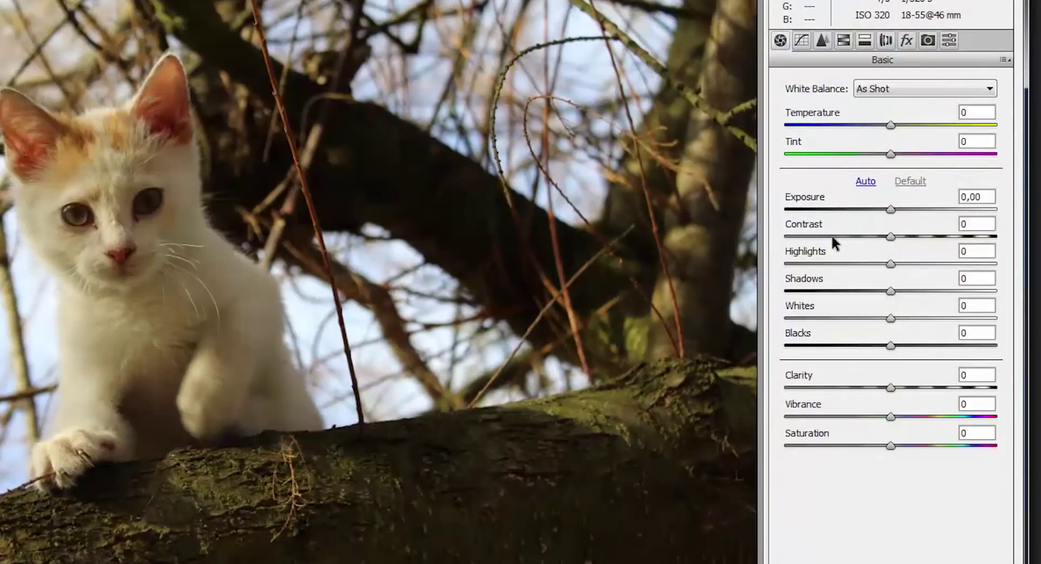
{"action": "left_click_drag", "start_coordinate": [889, 292], "coordinate": [984, 288]}
{"action": "left_click_drag", "start_coordinate": [890, 264], "coordinate": [818, 264]}
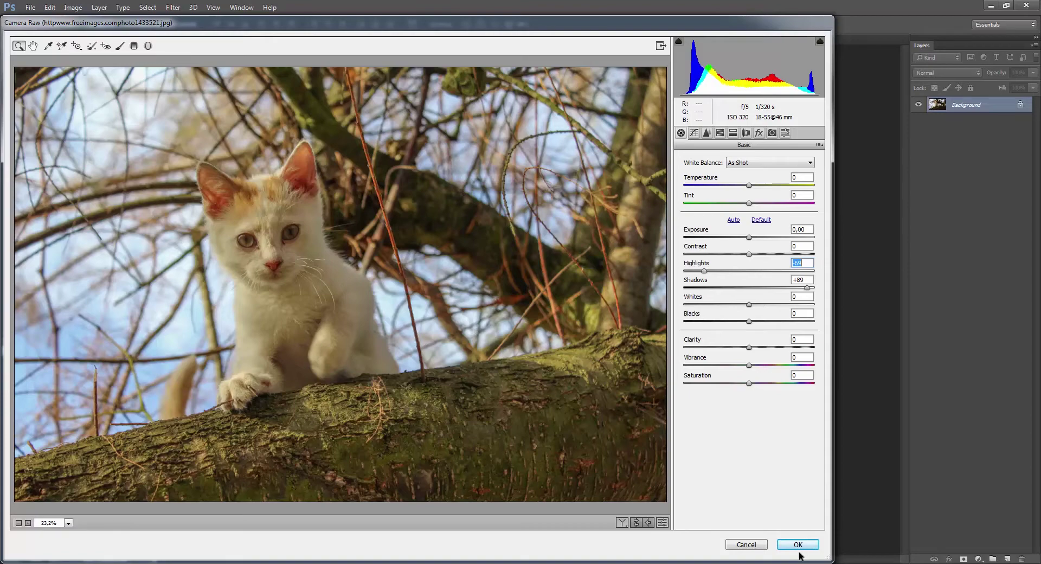
{"action": "left_click", "coordinate": [797, 544]}
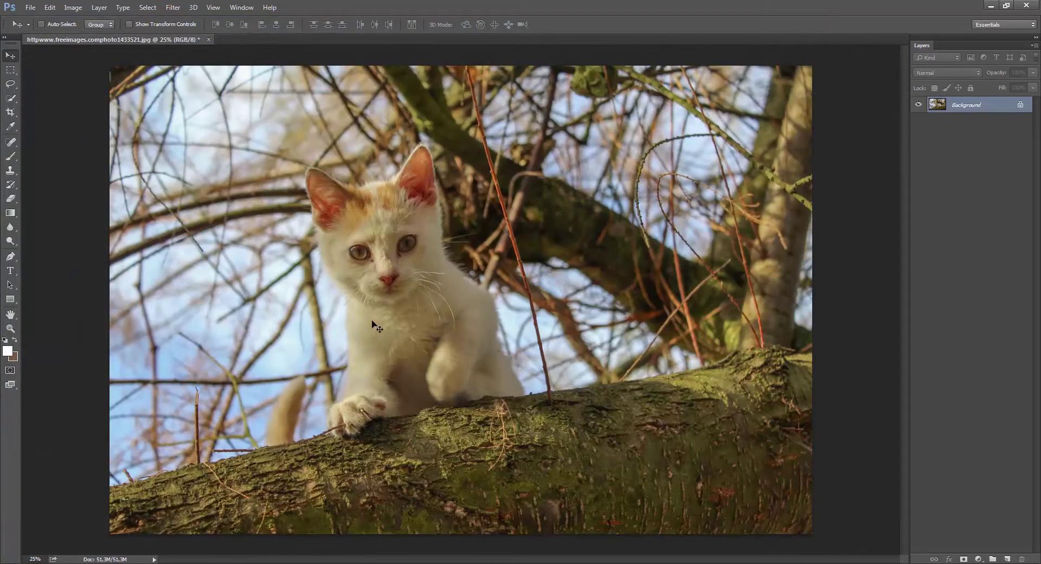
Step: Add a Curves adjustment layer and place a slightly adjusted midtone point on its Green curve
{"action": "left_click", "coordinate": [978, 559]}
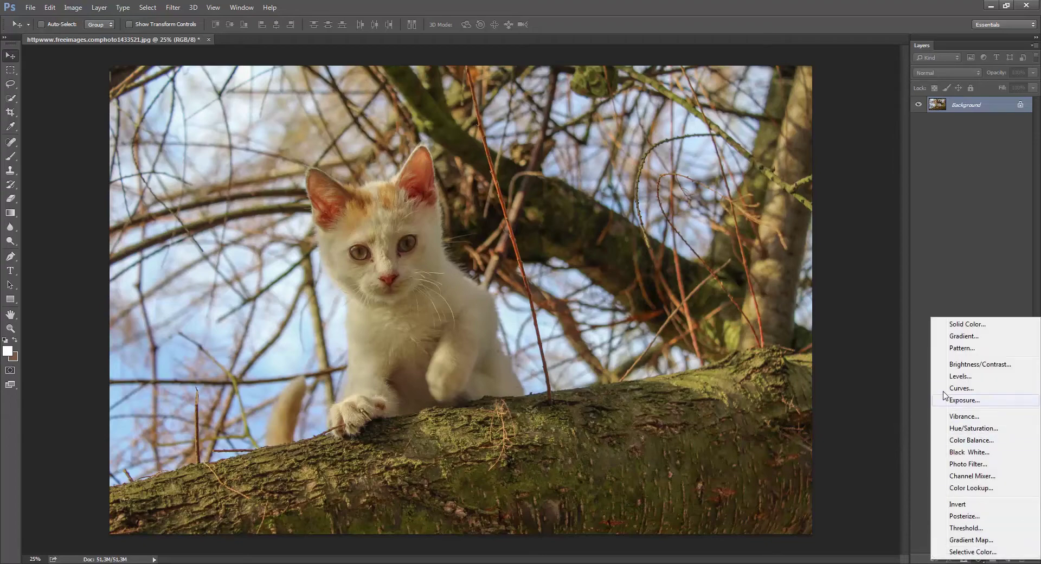
{"action": "left_click", "coordinate": [962, 388]}
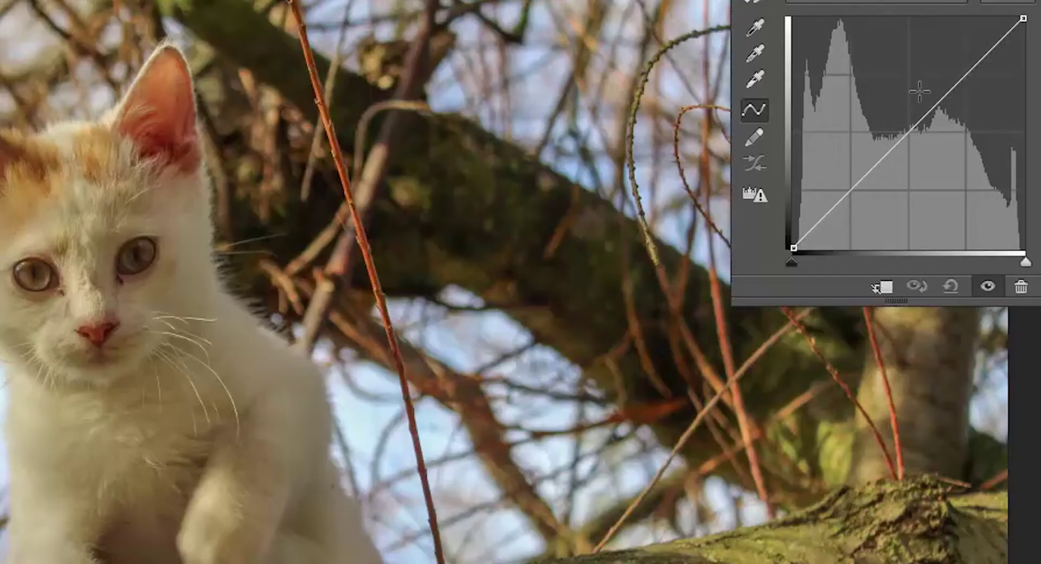
{"action": "left_click", "coordinate": [833, 2]}
{"action": "left_click", "coordinate": [837, 42]}
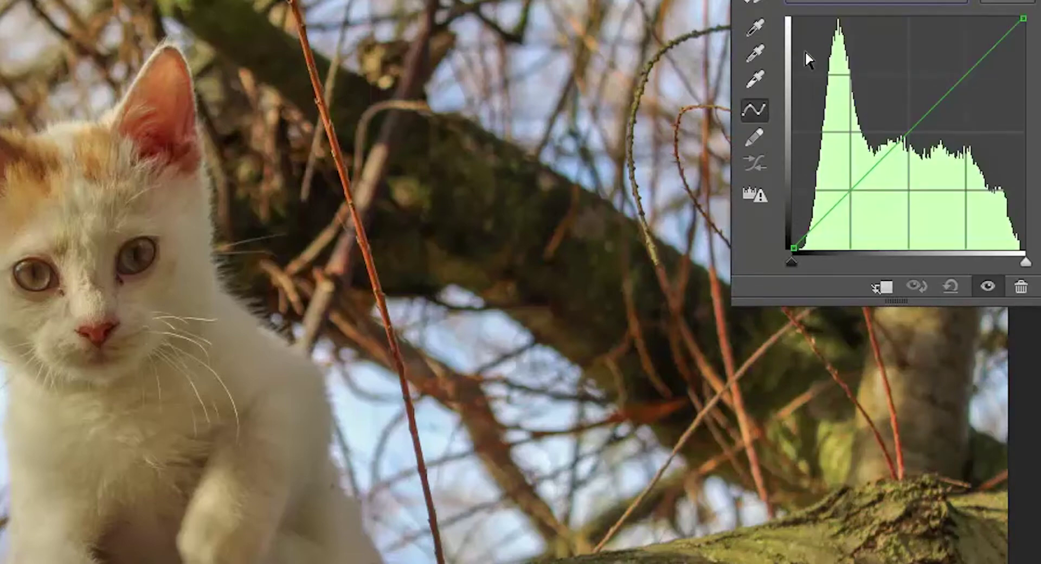
{"action": "left_click", "coordinate": [268, 355], "text": "ctrl"}
{"action": "mouse_move", "coordinate": [910, 132]}
{"action": "left_mouse_down"}
{"action": "mouse_move", "coordinate": [922, 116]}
{"action": "mouse_move", "coordinate": [905, 133]}
{"action": "mouse_move", "coordinate": [915, 130]}
{"action": "left_mouse_up"}
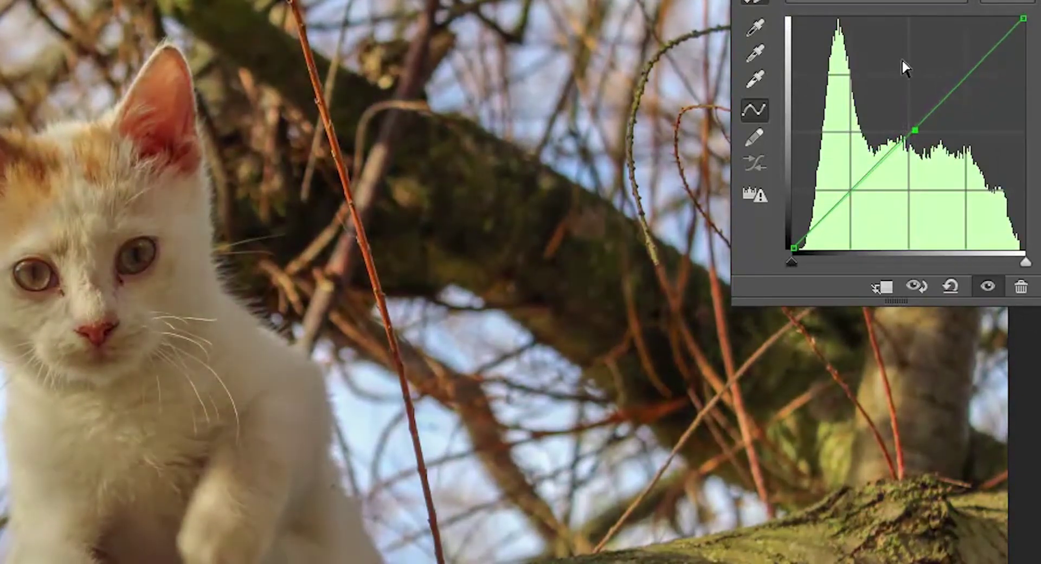
Step: Raise the Blue curve slightly with two points, one in the darker tones and one near the midtones
{"action": "left_click", "coordinate": [884, 5]}
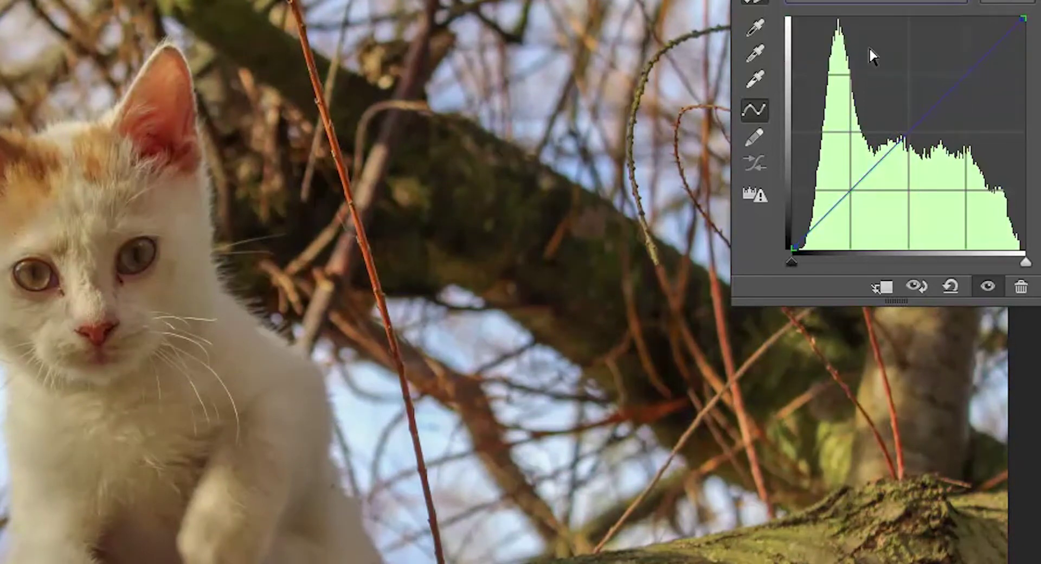
{"action": "left_click", "coordinate": [870, 57]}
{"action": "left_click_drag", "start_coordinate": [255, 345], "coordinate": [270, 338]}
{"action": "left_click_drag", "start_coordinate": [222, 362], "coordinate": [246, 348]}
{"action": "mouse_move", "coordinate": [863, 172]}
{"action": "left_mouse_down"}
{"action": "mouse_move", "coordinate": [850, 181]}
{"action": "mouse_move", "coordinate": [856, 174]}
{"action": "left_mouse_up"}
{"action": "left_click_drag", "start_coordinate": [901, 140], "coordinate": [899, 132]}
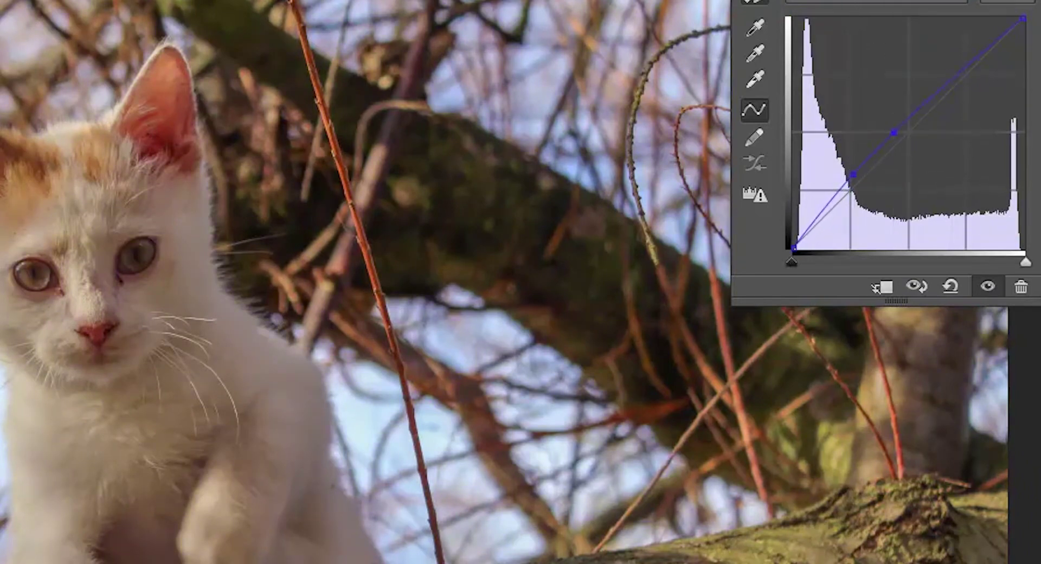
Step: Try adjusting a highlight point on the Red curve, undo it, and compare the photo with and without the Curves adjustment
{"action": "left_click", "coordinate": [862, 2]}
{"action": "left_click", "coordinate": [864, 17]}
{"action": "left_click", "coordinate": [846, 2]}
{"action": "left_click", "coordinate": [841, 27]}
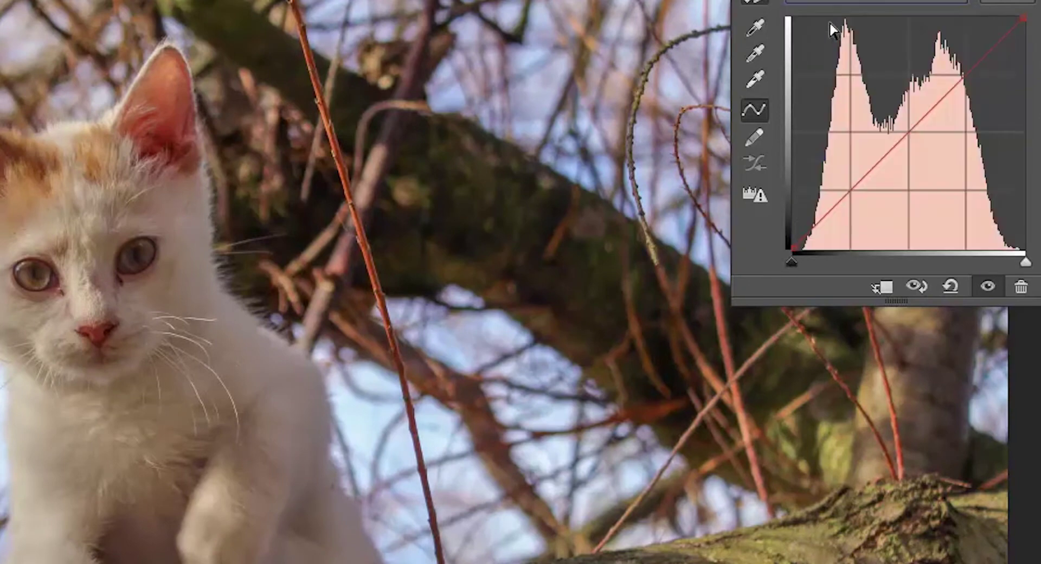
{"action": "left_click", "coordinate": [178, 417]}
{"action": "left_click_drag", "start_coordinate": [942, 95], "coordinate": [925, 115]}
{"action": "key", "text": "ctrl+z"}
{"action": "left_click", "coordinate": [988, 286]}
{"action": "left_click", "coordinate": [988, 286]}
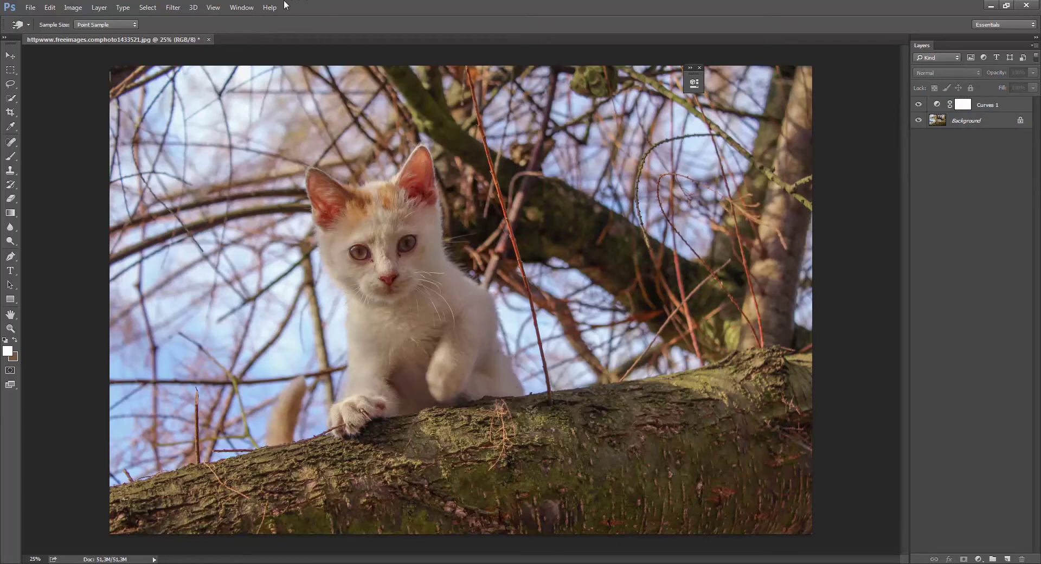
Step: Show the document's color channels and dock them beside the layers list
{"action": "left_click", "coordinate": [240, 7]}
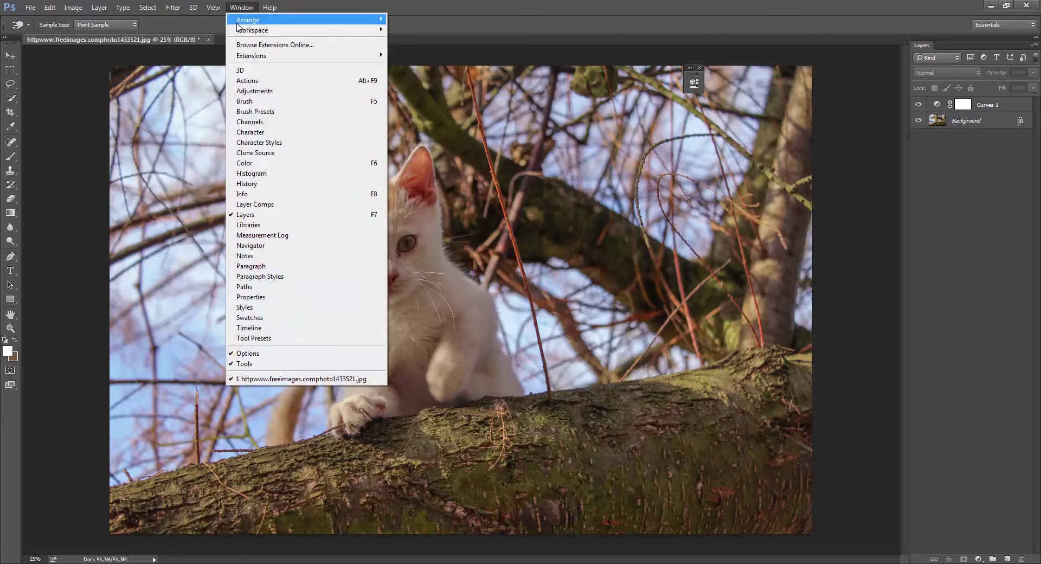
{"action": "left_click", "coordinate": [252, 122]}
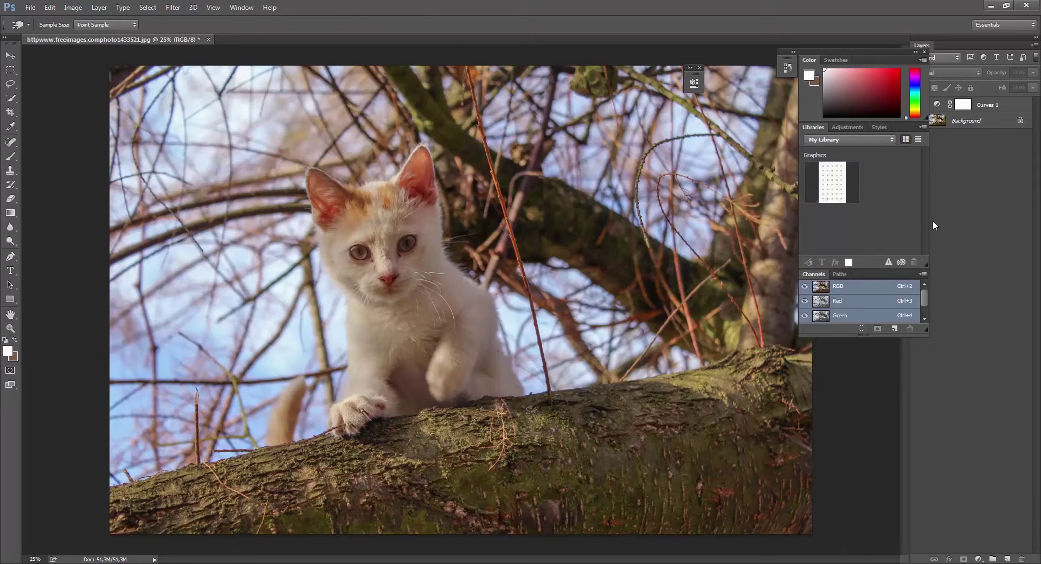
{"action": "left_click_drag", "start_coordinate": [812, 274], "coordinate": [954, 45]}
{"action": "left_click", "coordinate": [925, 52]}
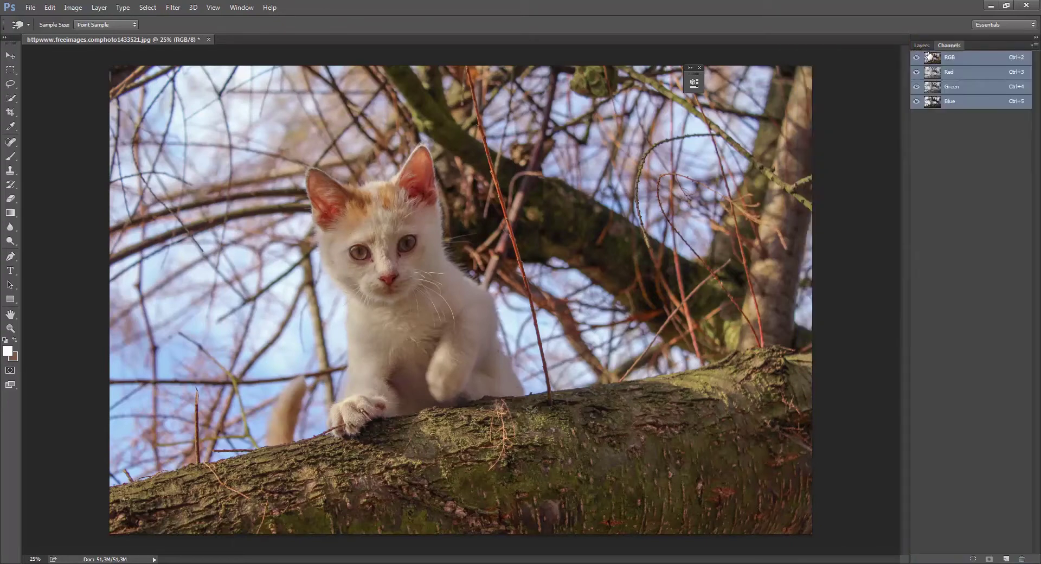
{"action": "left_click", "coordinate": [921, 45]}
{"action": "left_click", "coordinate": [949, 47]}
{"action": "key", "text": "v"}
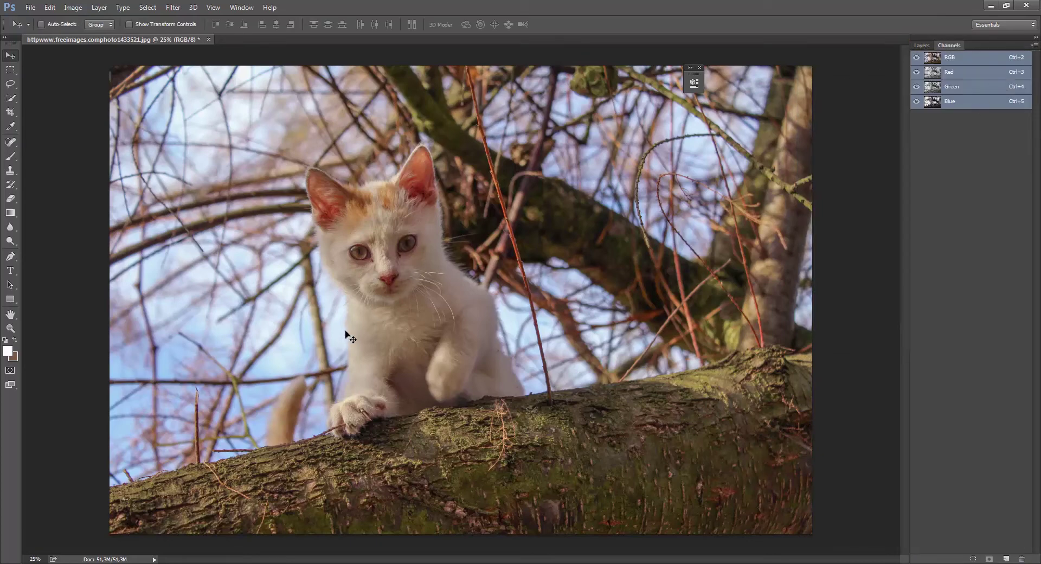
Step: Examine the Red, Green and Blue channels individually for the contrast between the kitten and the background
{"action": "left_click", "coordinate": [916, 72]}
{"action": "left_click", "coordinate": [916, 86]}
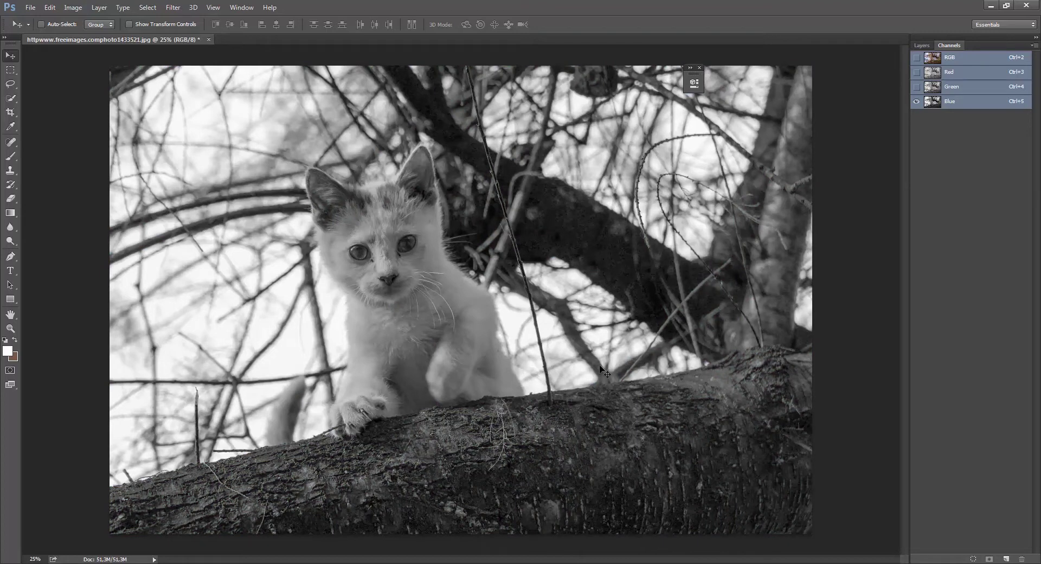
{"action": "key", "text": "ctrl+3"}
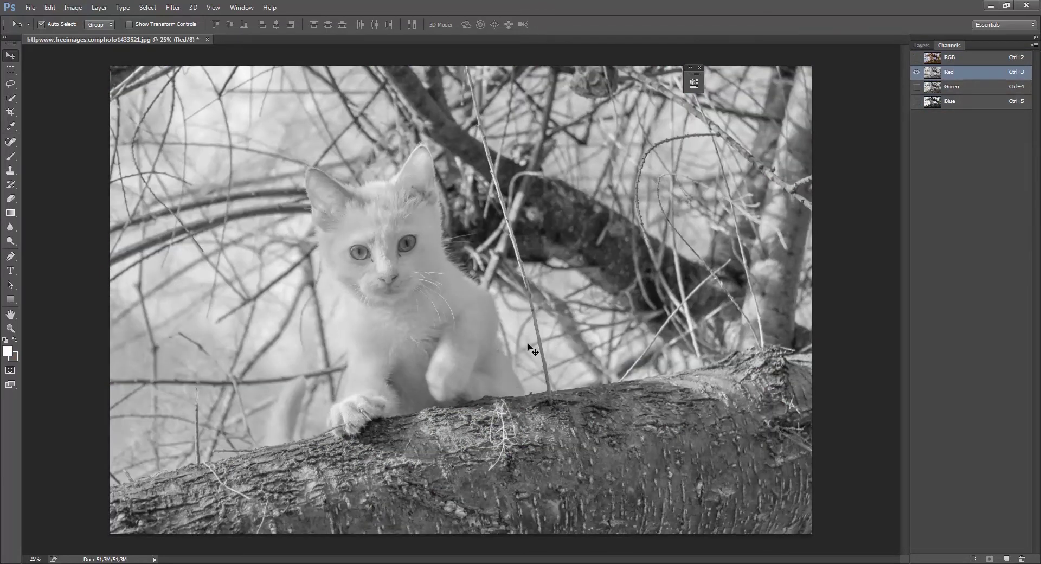
{"action": "key", "text": "ctrl+2"}
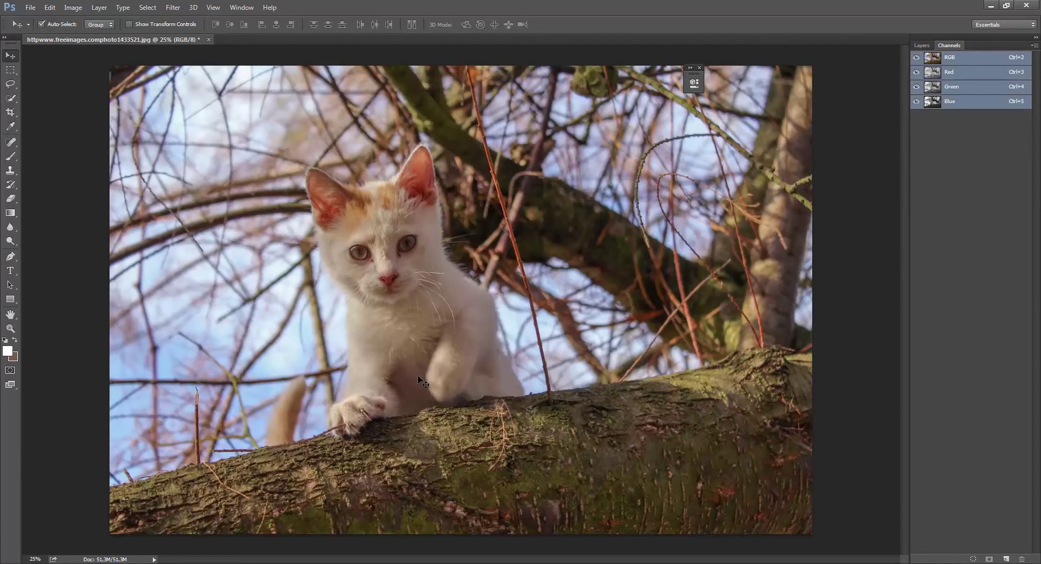
{"action": "key", "text": "ctrl+4"}
{"action": "key", "text": "ctrl+5"}
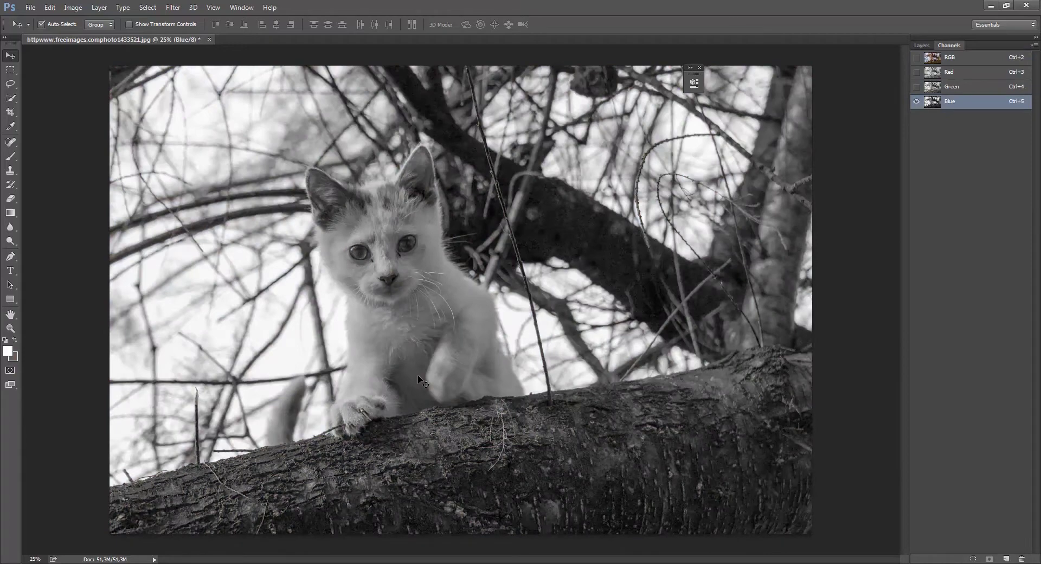
{"action": "key", "text": "ctrl+4"}
Step: Copy the entire Blue channel and paste it as a new layer above Curves 1
{"action": "key", "text": "ctrl+5"}
{"action": "left_click", "coordinate": [545, 216]}
{"action": "left_click", "coordinate": [531, 218]}
{"action": "key", "text": "ctrl+a"}
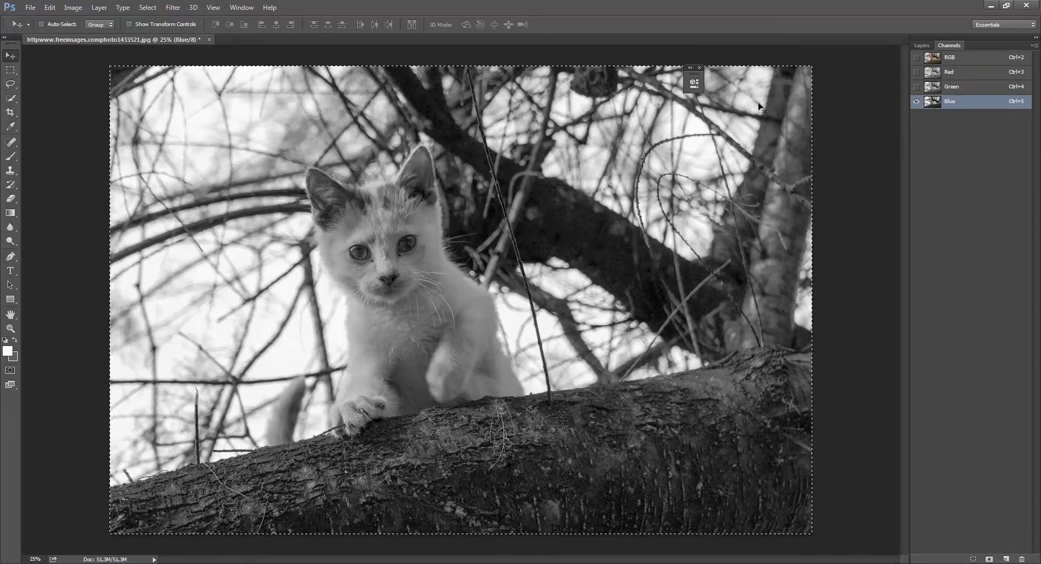
{"action": "left_click", "coordinate": [920, 45]}
{"action": "key", "text": "ctrl+2"}
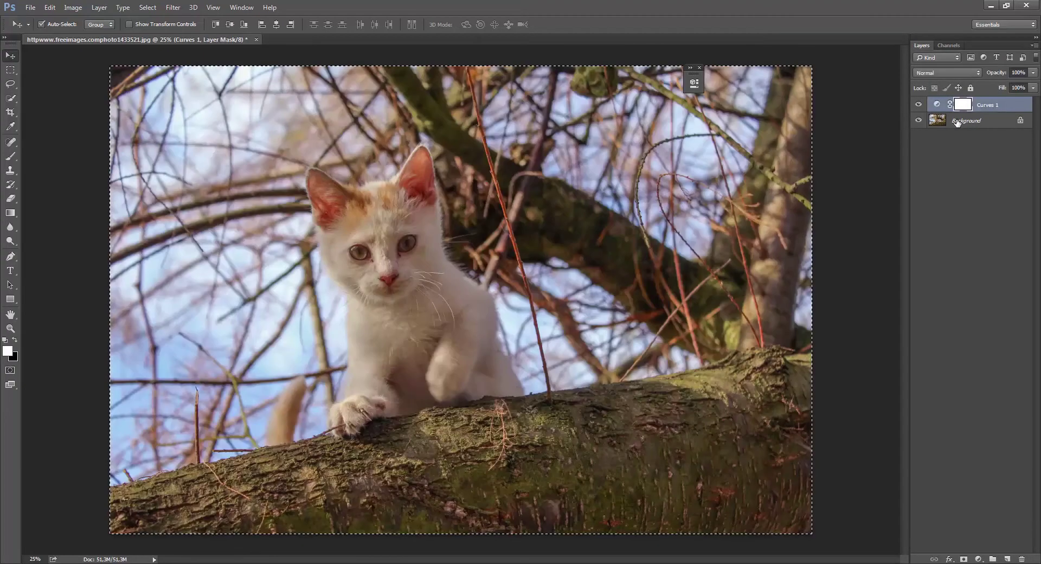
{"action": "key", "text": "ctrl+v"}
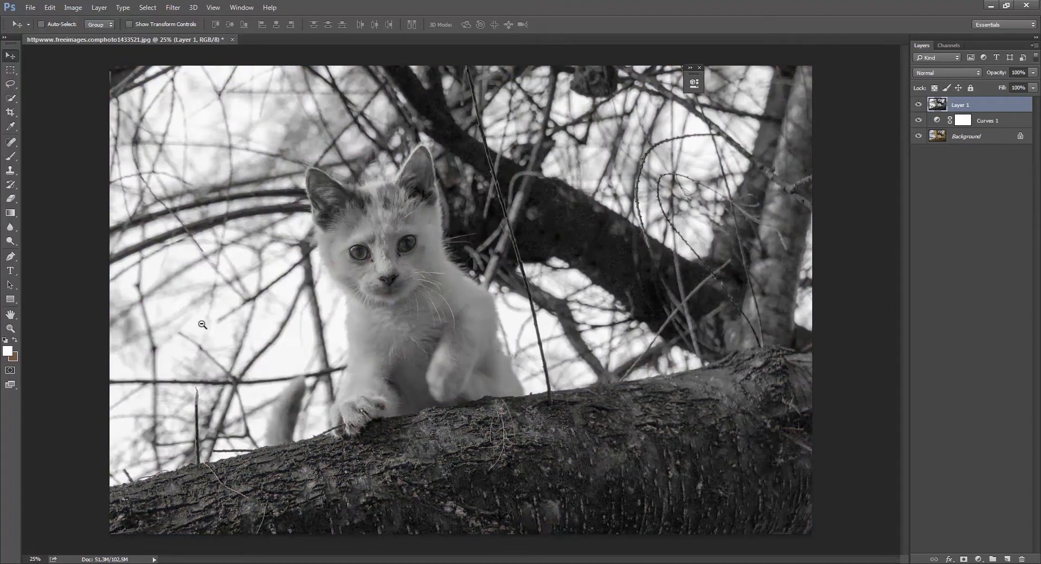
Step: Draw a loose lasso selection around the kitten and turn it into a layer mask on the grayscale layer
{"action": "left_click_drag", "start_coordinate": [286, 322], "coordinate": [333, 314]}
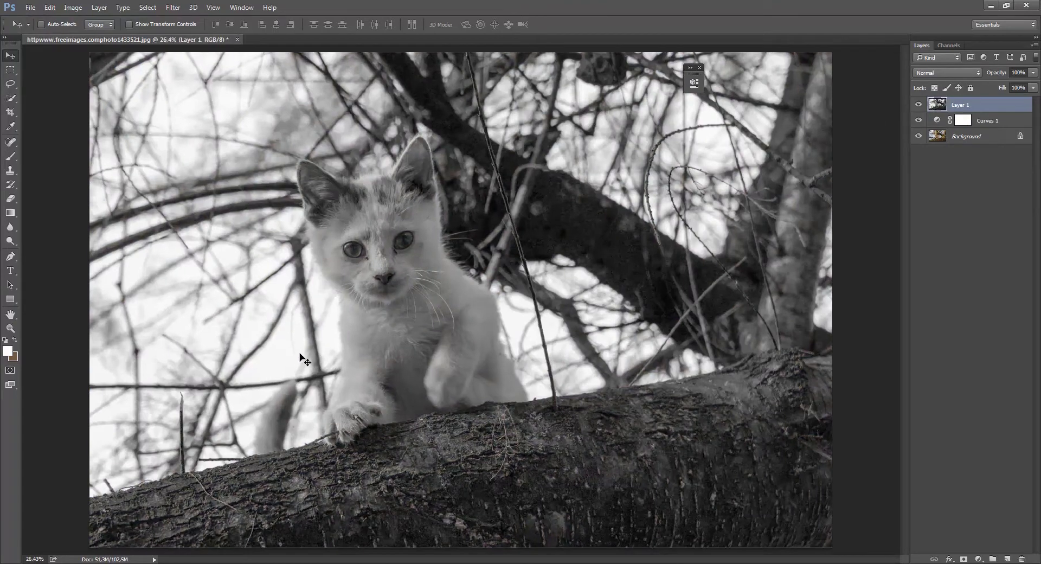
{"action": "scroll", "coordinate": [293, 375], "scroll_direction": "up", "scroll_amount": 3}
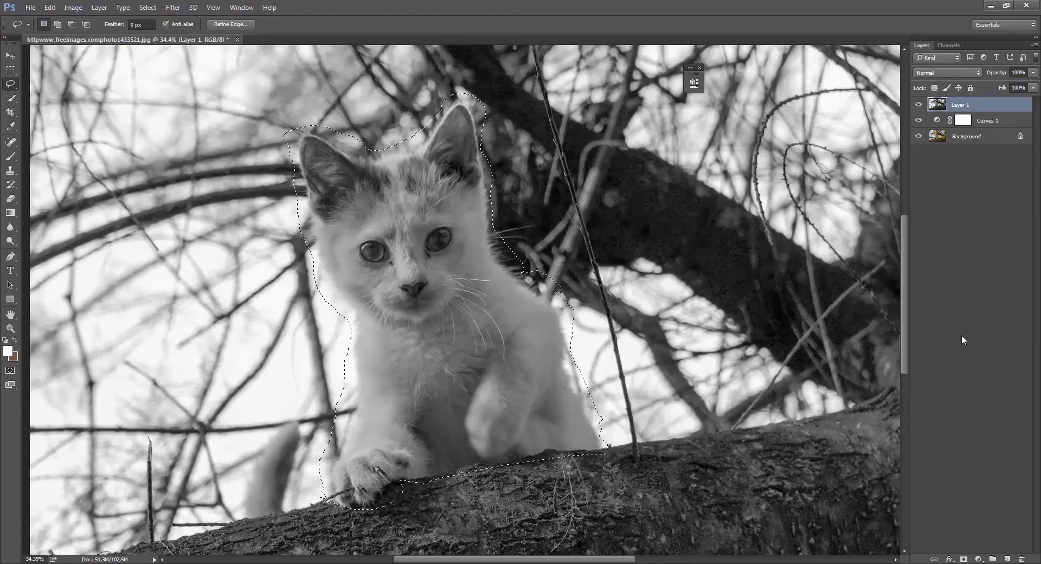
{"action": "left_click", "coordinate": [963, 559]}
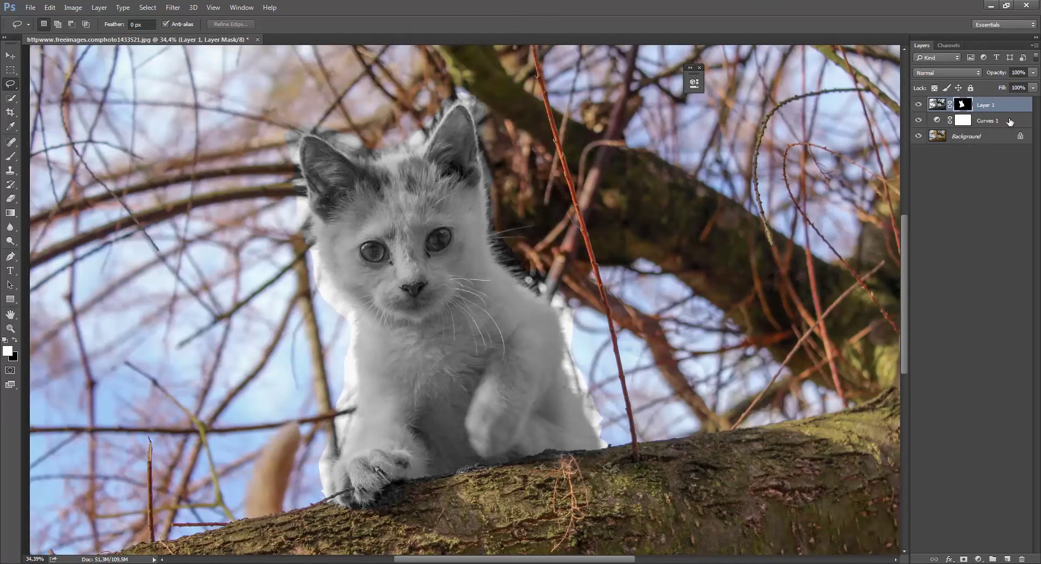
Step: Add a new layer between Curves 1 and the masked kitten layer and fill it with white
{"action": "left_click", "coordinate": [992, 116]}
{"action": "key", "text": "ctrl+shift+alt+n"}
{"action": "key", "text": "ctrl+BackSpace"}
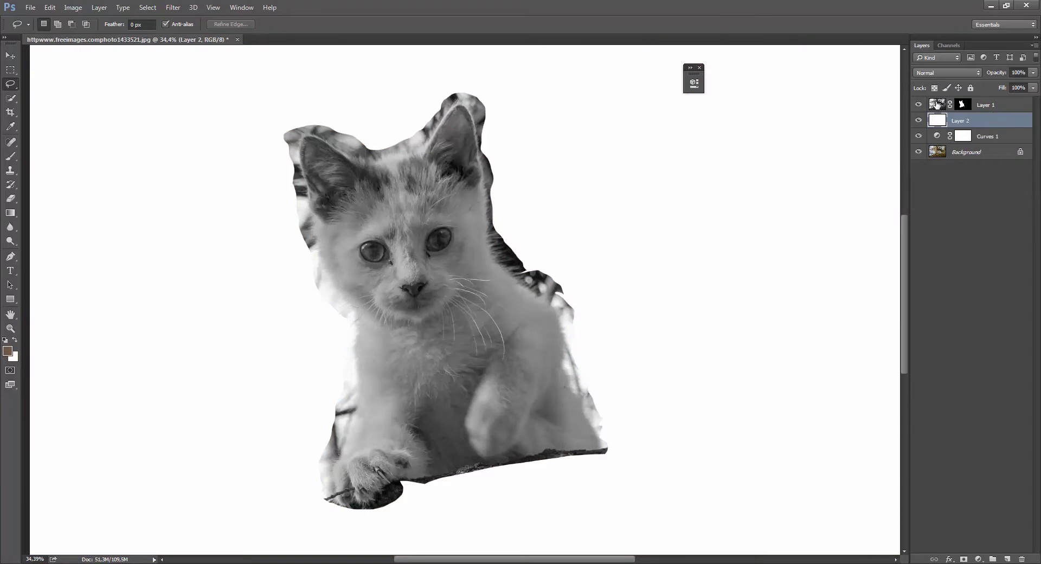
Step: Select the mask of the grayscale kitten layer and open it in Refine Mask
{"action": "left_click", "coordinate": [933, 104]}
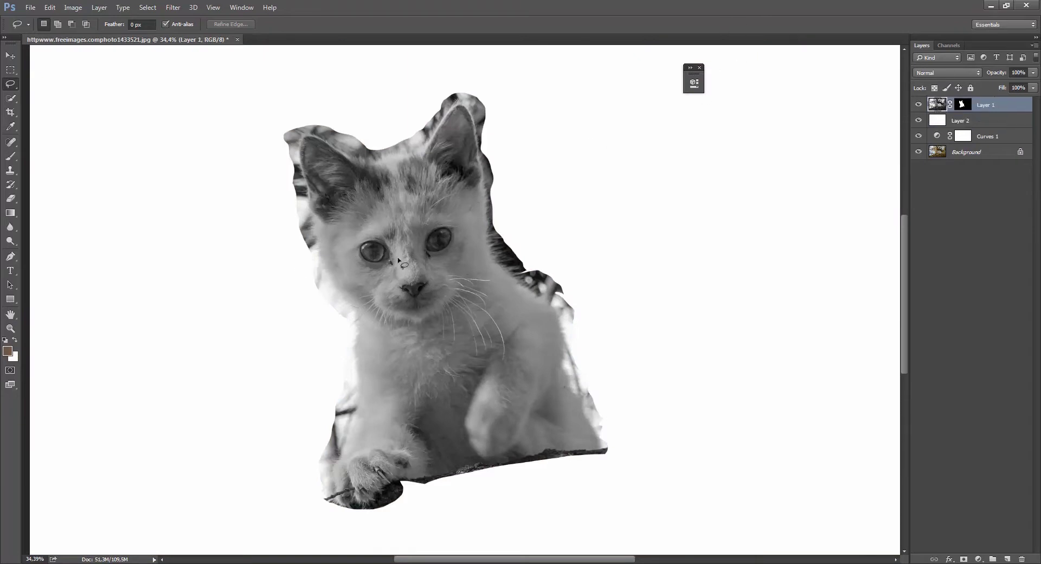
{"action": "left_click", "coordinate": [958, 107]}
{"action": "double_click", "coordinate": [959, 103]}
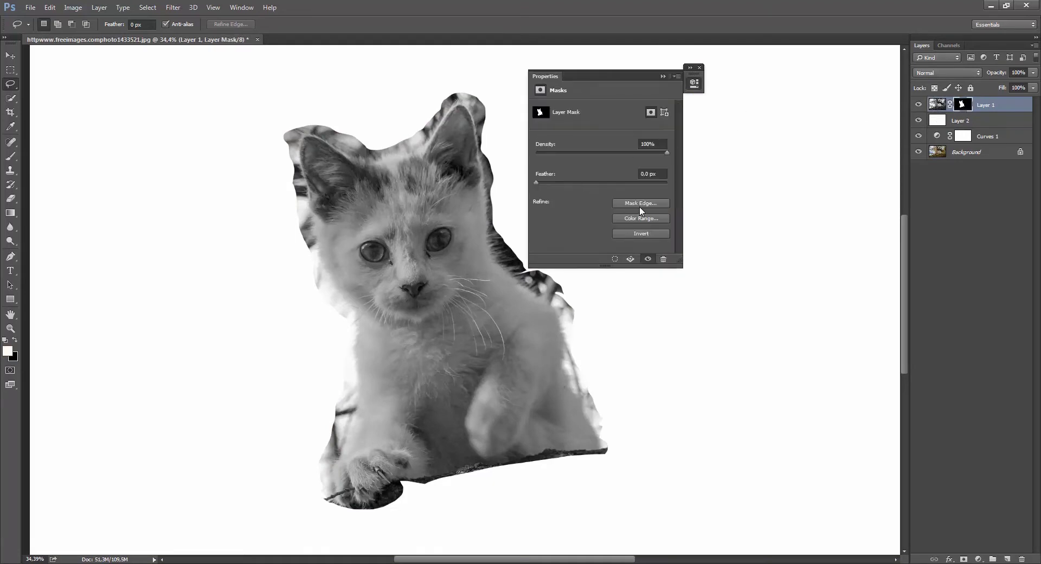
{"action": "key", "text": "ctrl+alt+r"}
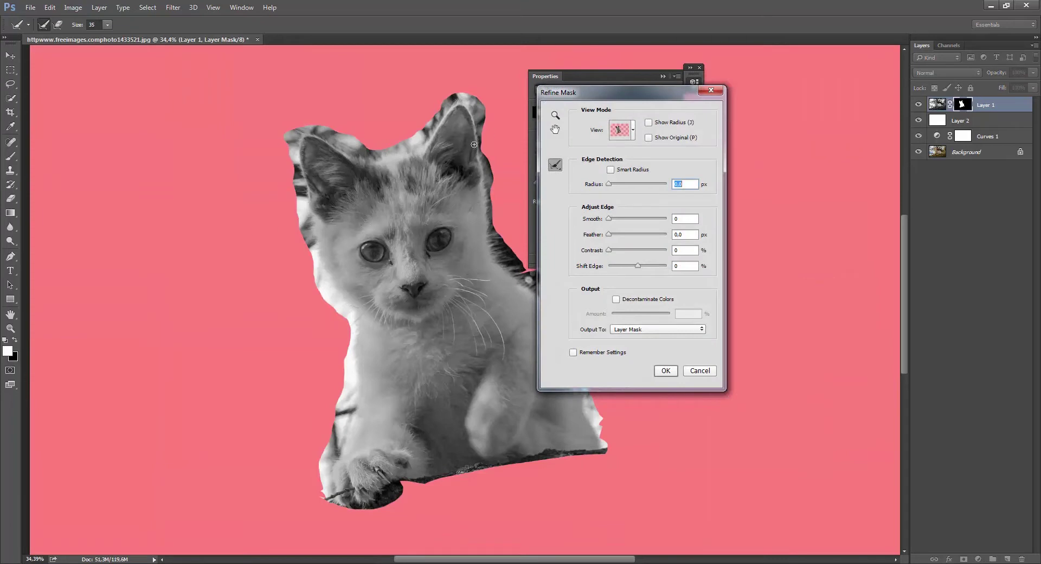
Step: Turn on Smart Radius and brush the edge refinement around the kitten's ears, head, back, sides and paw
{"action": "left_click_drag", "start_coordinate": [362, 208], "coordinate": [372, 206]}
{"action": "left_click", "coordinate": [336, 368]}
{"action": "left_click", "coordinate": [341, 428]}
{"action": "mouse_move", "coordinate": [327, 475]}
{"action": "left_mouse_down"}
{"action": "mouse_move", "coordinate": [351, 310]}
{"action": "mouse_move", "coordinate": [318, 267]}
{"action": "mouse_move", "coordinate": [301, 155]}
{"action": "mouse_move", "coordinate": [316, 131]}
{"action": "mouse_move", "coordinate": [388, 152]}
{"action": "mouse_move", "coordinate": [455, 98]}
{"action": "mouse_move", "coordinate": [485, 148]}
{"action": "left_mouse_up"}
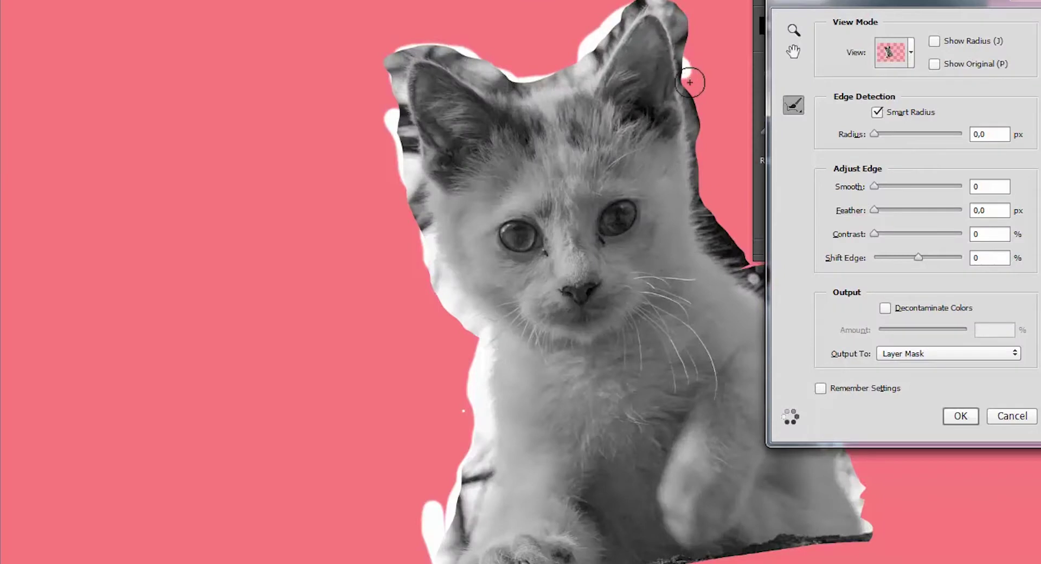
{"action": "mouse_move", "coordinate": [689, 83]}
{"action": "left_mouse_down"}
{"action": "mouse_move", "coordinate": [726, 180]}
{"action": "mouse_move", "coordinate": [711, 112]}
{"action": "mouse_move", "coordinate": [677, 97]}
{"action": "mouse_move", "coordinate": [713, 241]}
{"action": "mouse_move", "coordinate": [746, 254]}
{"action": "left_mouse_up"}
{"action": "left_click_drag", "start_coordinate": [520, 376], "coordinate": [379, 281]}
{"action": "mouse_move", "coordinate": [718, 380]}
{"action": "left_mouse_down"}
{"action": "mouse_move", "coordinate": [715, 475]}
{"action": "mouse_move", "coordinate": [721, 439]}
{"action": "mouse_move", "coordinate": [719, 450]}
{"action": "mouse_move", "coordinate": [671, 336]}
{"action": "mouse_move", "coordinate": [651, 322]}
{"action": "mouse_move", "coordinate": [678, 252]}
{"action": "mouse_move", "coordinate": [655, 255]}
{"action": "mouse_move", "coordinate": [661, 228]}
{"action": "mouse_move", "coordinate": [630, 228]}
{"action": "mouse_move", "coordinate": [588, 203]}
{"action": "mouse_move", "coordinate": [582, 149]}
{"action": "mouse_move", "coordinate": [567, 157]}
{"action": "mouse_move", "coordinate": [651, 207]}
{"action": "mouse_move", "coordinate": [610, 181]}
{"action": "mouse_move", "coordinate": [672, 246]}
{"action": "mouse_move", "coordinate": [662, 256]}
{"action": "mouse_move", "coordinate": [651, 234]}
{"action": "left_mouse_up"}
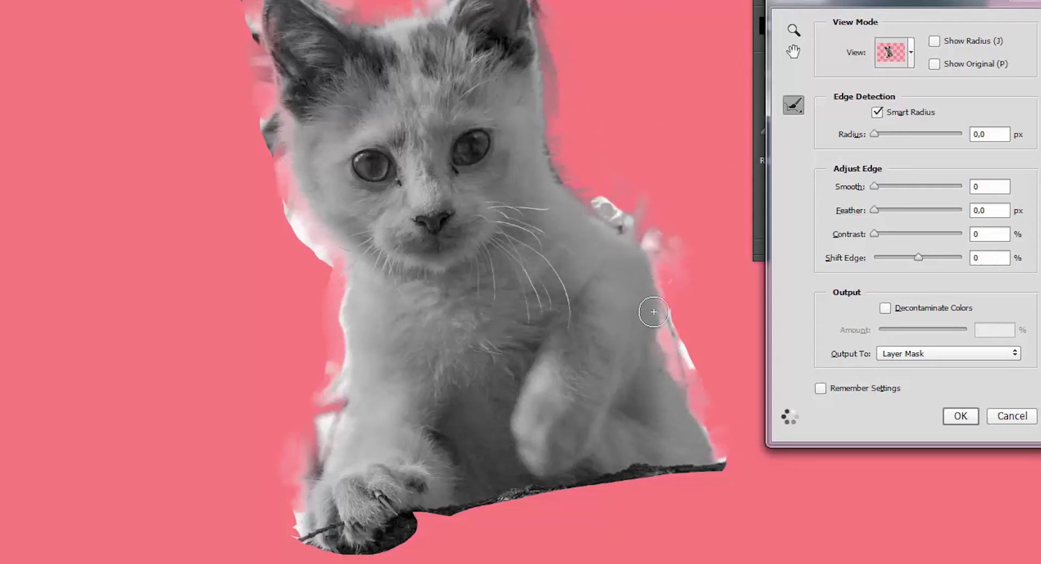
{"action": "mouse_move", "coordinate": [415, 161]}
{"action": "left_mouse_down"}
{"action": "mouse_move", "coordinate": [406, 125]}
{"action": "mouse_move", "coordinate": [215, 243]}
{"action": "left_mouse_up"}
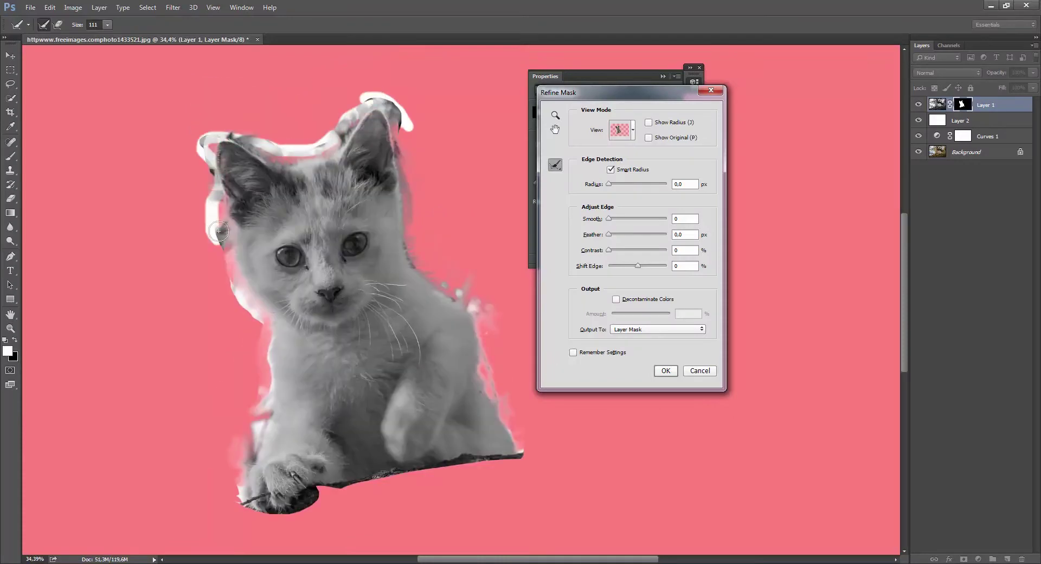
{"action": "left_click_drag", "start_coordinate": [245, 438], "coordinate": [237, 383]}
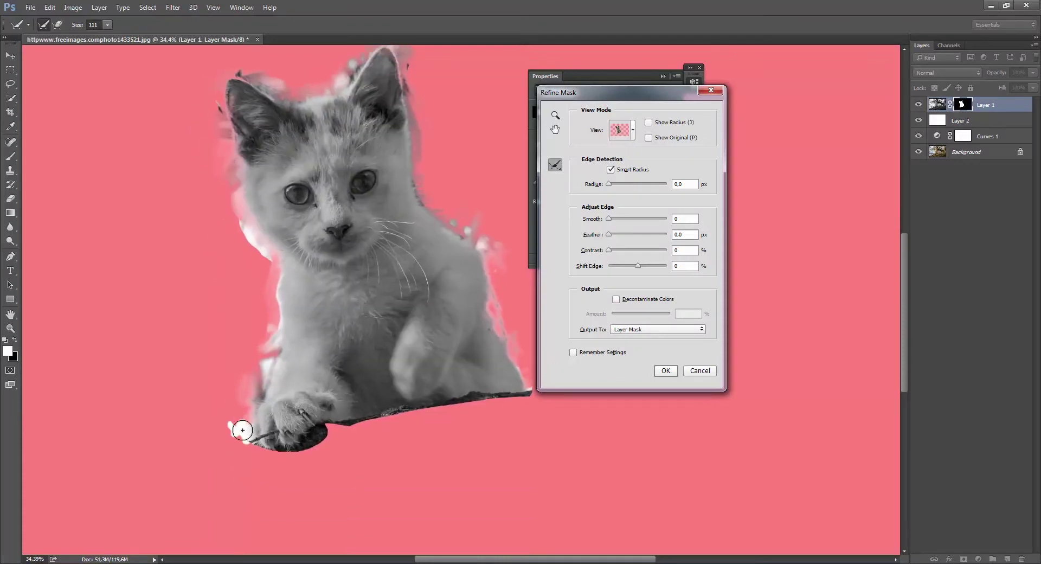
{"action": "left_click_drag", "start_coordinate": [247, 278], "coordinate": [278, 308]}
{"action": "left_click_drag", "start_coordinate": [475, 273], "coordinate": [434, 244]}
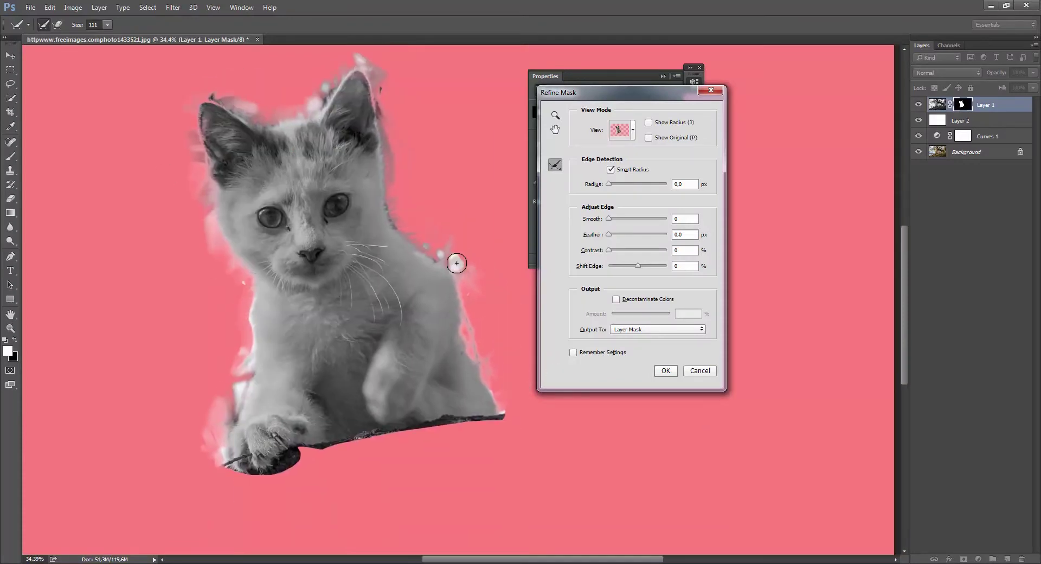
Step: Set Shift Edge to -3% and Radius to 0.7 px, touch up the ear edges and apply the mask refinement
{"action": "mouse_move", "coordinate": [637, 266]}
{"action": "left_mouse_down"}
{"action": "mouse_move", "coordinate": [627, 266]}
{"action": "mouse_move", "coordinate": [636, 267]}
{"action": "left_mouse_up"}
{"action": "left_click_drag", "start_coordinate": [608, 185], "coordinate": [611, 184]}
{"action": "left_click_drag", "start_coordinate": [209, 118], "coordinate": [222, 176]}
{"action": "left_click_drag", "start_coordinate": [365, 105], "coordinate": [371, 116]}
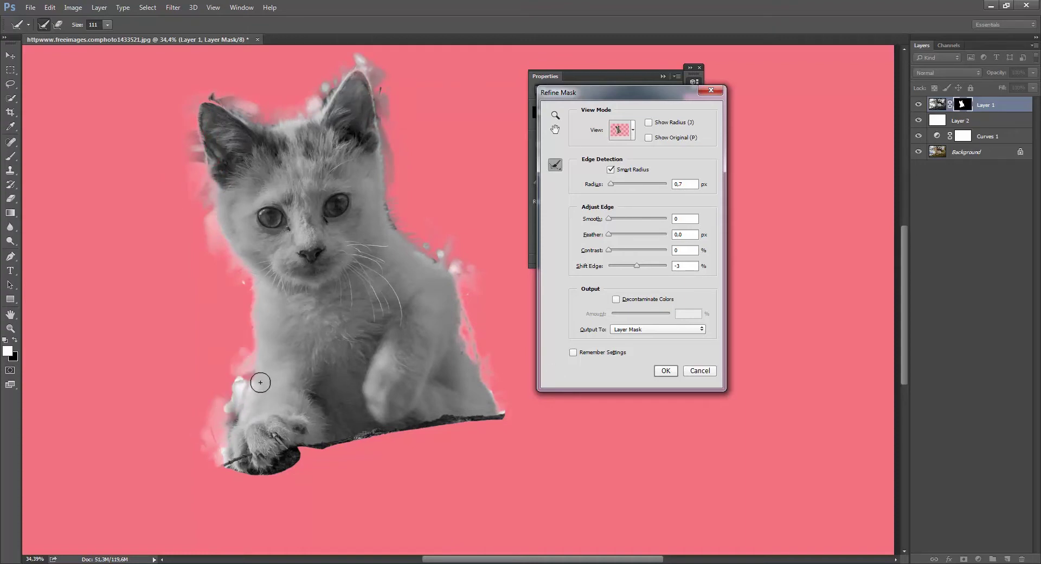
{"action": "left_click", "coordinate": [663, 372]}
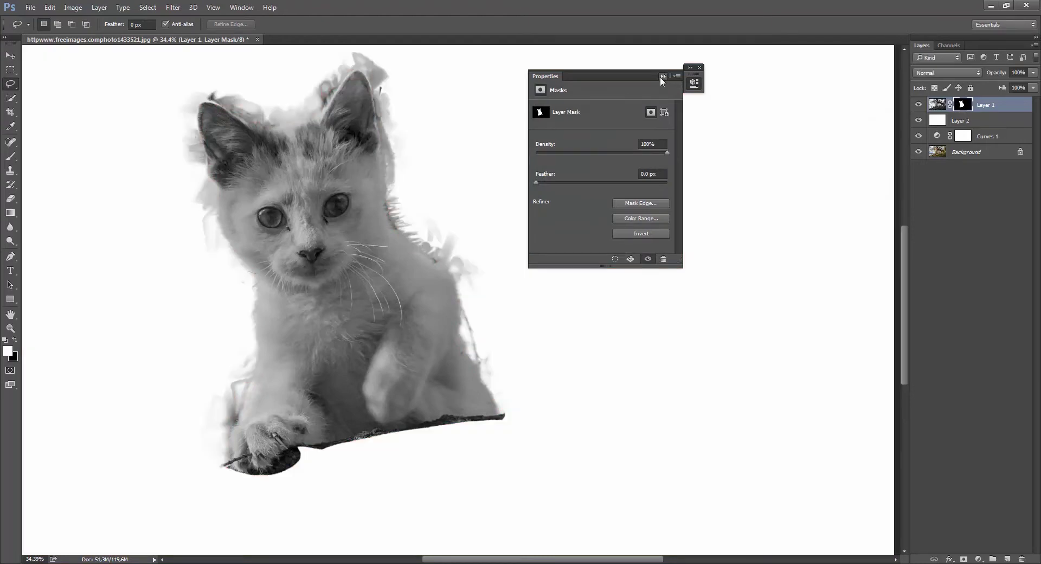
{"action": "left_click", "coordinate": [662, 77]}
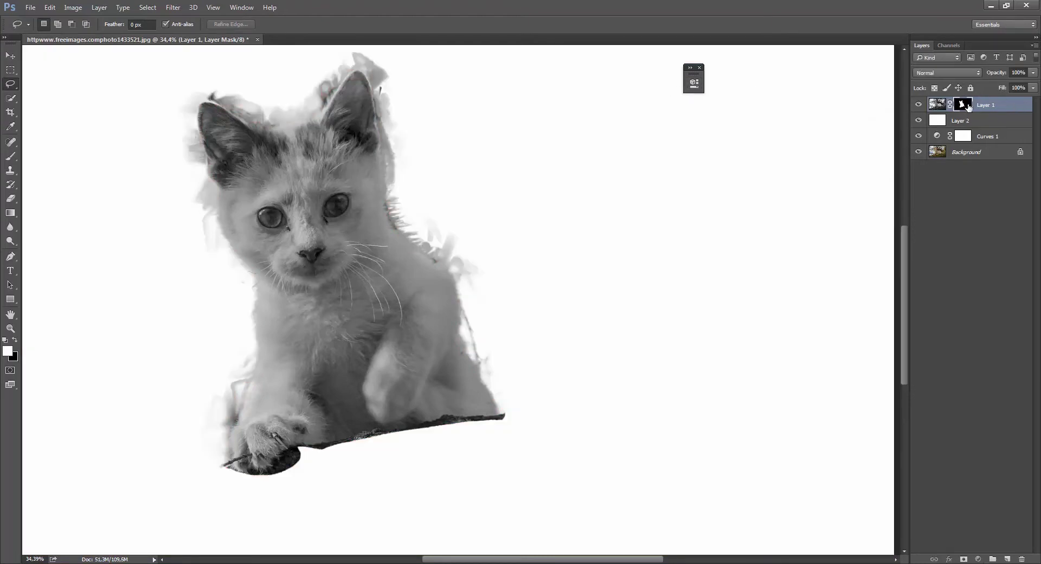
Step: Duplicate the Background layer, merge the copy with Curves 1 and transfer the kitten mask onto that layer
{"action": "left_click", "coordinate": [965, 153]}
{"action": "key", "text": "ctrl+j"}
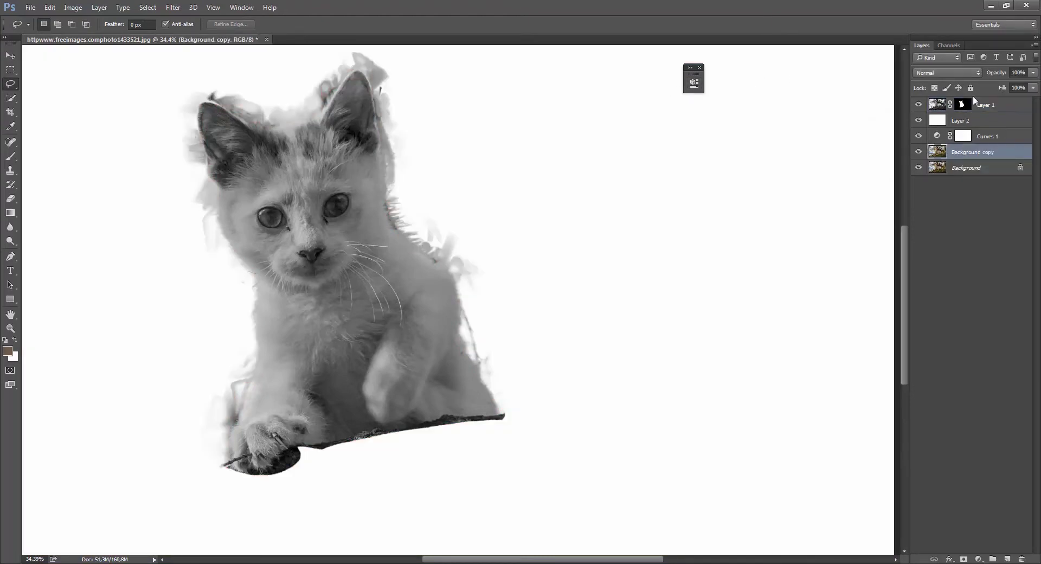
{"action": "left_click_drag", "start_coordinate": [964, 109], "coordinate": [966, 137]}
{"action": "left_click", "coordinate": [1005, 139], "text": "ctrl"}
{"action": "key", "text": "ctrl+e"}
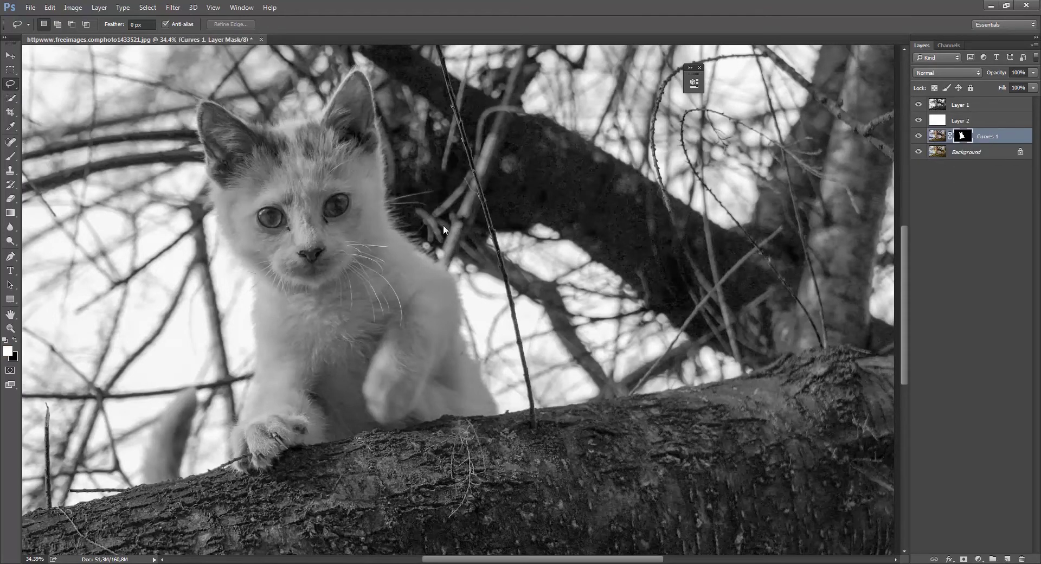
Step: Bring the alley photo from 1159929.jpg into the kitten document as a new layer on top of Layer 1
{"action": "left_click", "coordinate": [522, 288], "text": "ctrl+alt"}
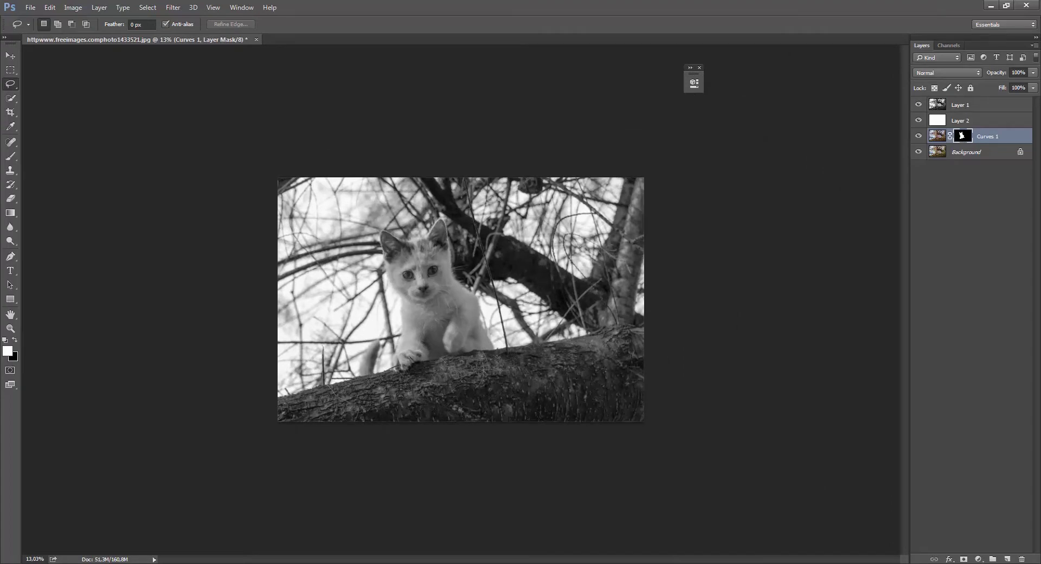
{"action": "left_click_drag", "start_coordinate": [0, 208], "coordinate": [399, 278]}
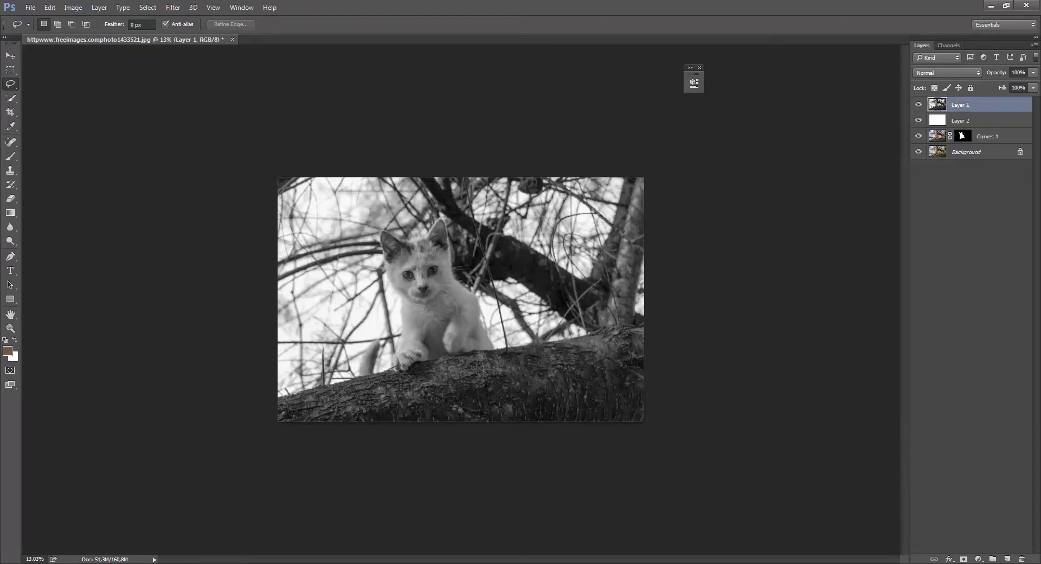
{"action": "left_click_drag", "start_coordinate": [0, 103], "coordinate": [272, 40]}
{"action": "left_click", "coordinate": [199, 40]}
{"action": "left_click_drag", "start_coordinate": [199, 49], "coordinate": [891, 152]}
Step: Delete the grayscale Layer 1 and the white Layer 2
{"action": "left_click", "coordinate": [961, 124]}
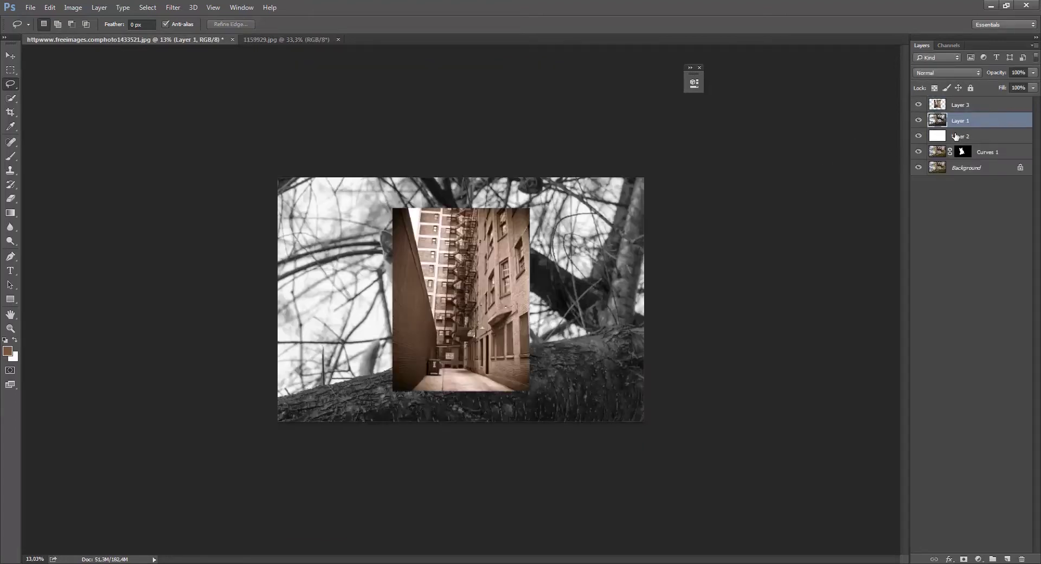
{"action": "key", "text": "Delete"}
{"action": "key", "text": "Delete"}
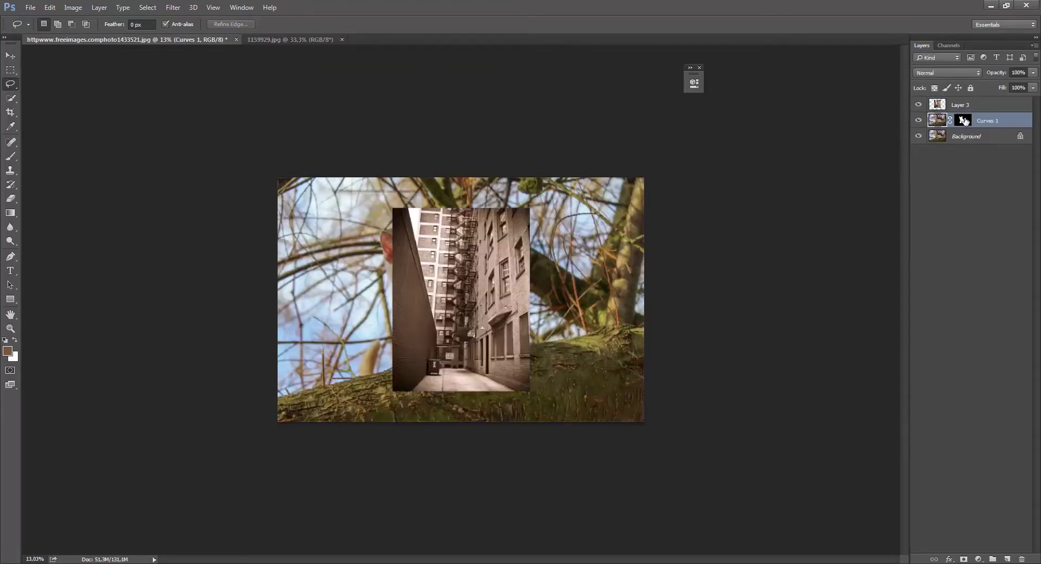
Step: Move the alley photo layer below the masked kitten layer
{"action": "double_click", "coordinate": [978, 109]}
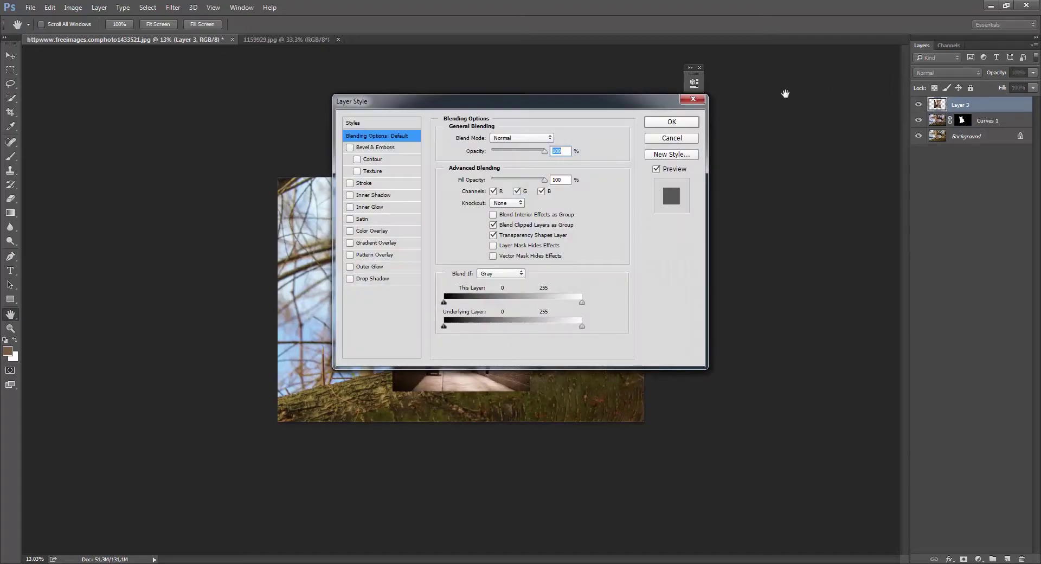
{"action": "left_click", "coordinate": [694, 100]}
{"action": "left_click_drag", "start_coordinate": [968, 106], "coordinate": [968, 128]}
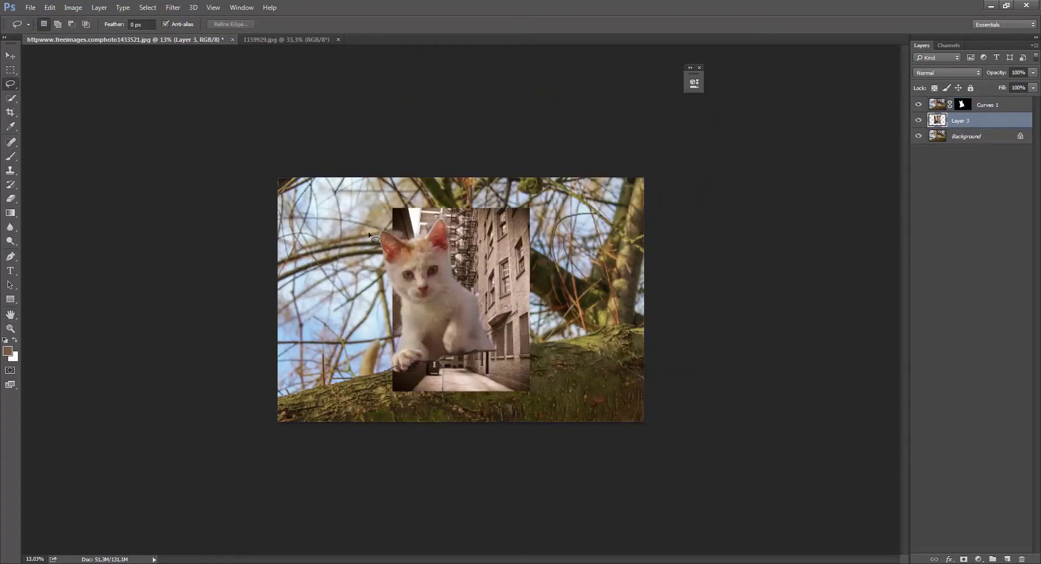
Step: Enlarge the alley photo with Free Transform so it spans the full height of the canvas
{"action": "key", "text": "ctrl+t"}
{"action": "left_click_drag", "start_coordinate": [535, 207], "coordinate": [552, 172]}
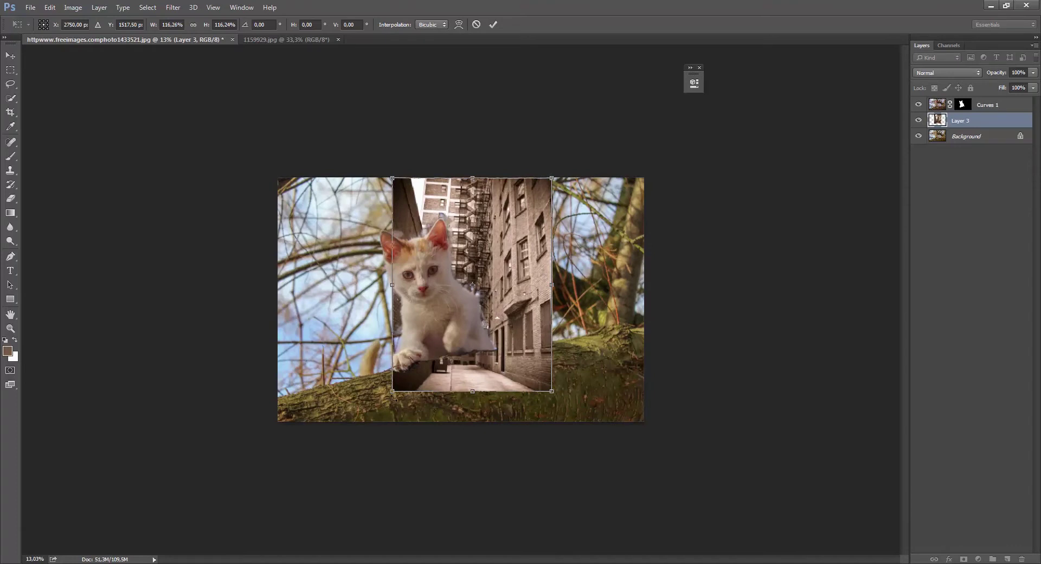
{"action": "left_click_drag", "start_coordinate": [394, 391], "coordinate": [369, 422]}
{"action": "key", "text": "Return"}
Step: Scale the kitten layer down with Free Transform and place the kitten on the ground of the alley
{"action": "left_click", "coordinate": [1010, 109]}
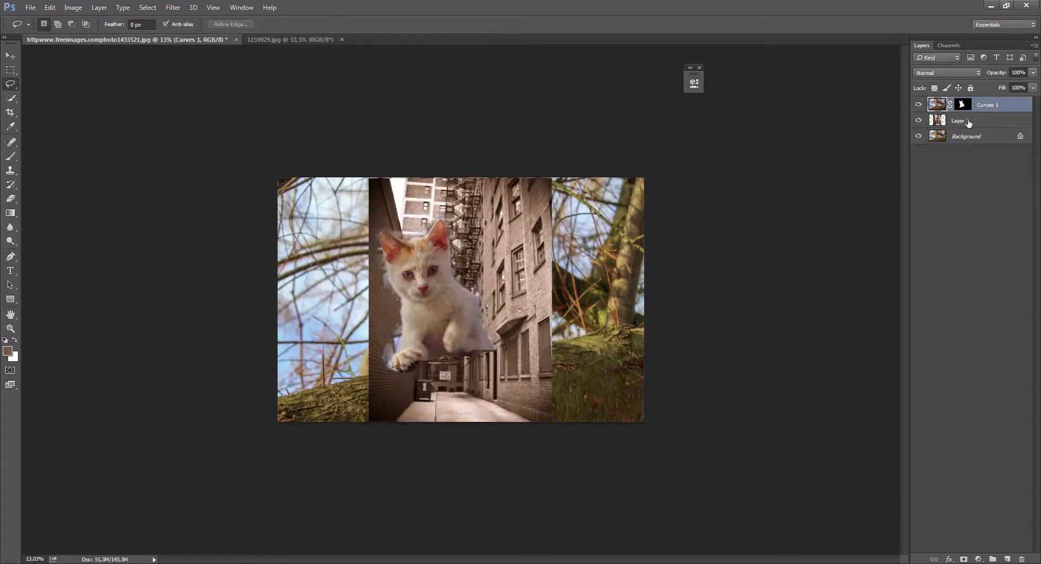
{"action": "key", "text": "ctrl+t"}
{"action": "left_click_drag", "start_coordinate": [277, 178], "coordinate": [353, 228]}
{"action": "left_click_drag", "start_coordinate": [493, 359], "coordinate": [481, 387]}
{"action": "left_click_drag", "start_coordinate": [530, 255], "coordinate": [545, 266]}
{"action": "left_click_drag", "start_coordinate": [440, 262], "coordinate": [470, 270]}
{"action": "left_click_drag", "start_coordinate": [387, 244], "coordinate": [413, 268]}
{"action": "left_click_drag", "start_coordinate": [491, 351], "coordinate": [464, 343]}
{"action": "key", "text": "l"}
{"action": "key", "text": "Return"}
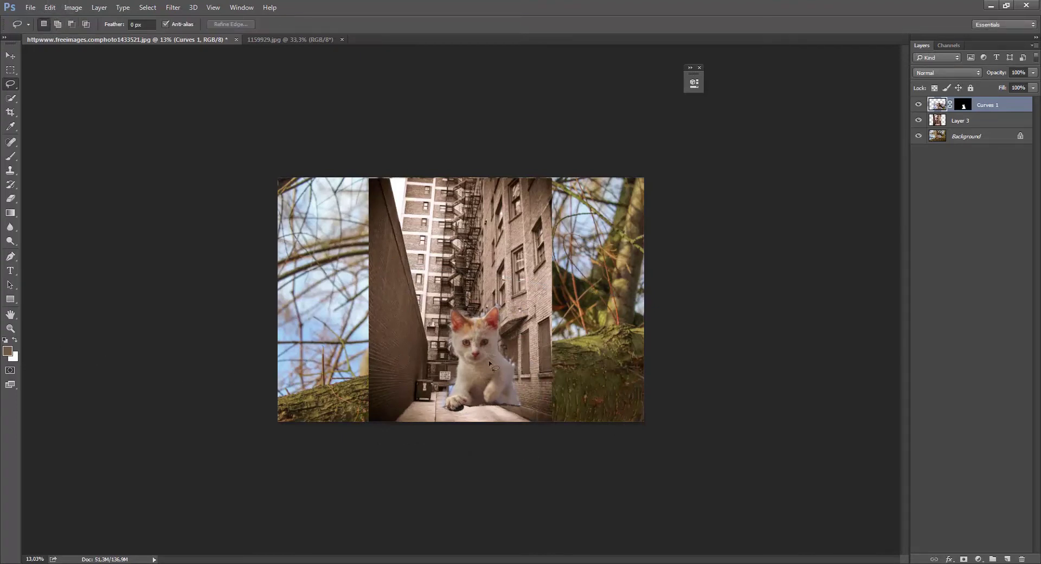
Step: Crop both sides of the canvas to the width of the alley photo
{"action": "left_click", "coordinate": [958, 137]}
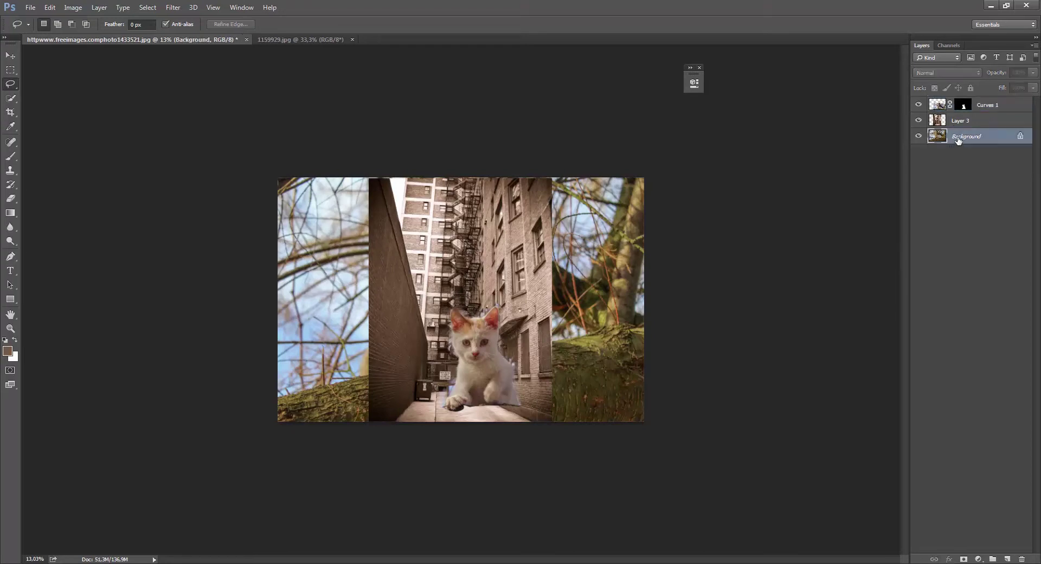
{"action": "key", "text": "c"}
{"action": "left_click_drag", "start_coordinate": [279, 298], "coordinate": [325, 296]}
{"action": "left_click_drag", "start_coordinate": [598, 292], "coordinate": [553, 306]}
{"action": "key", "text": "Return"}
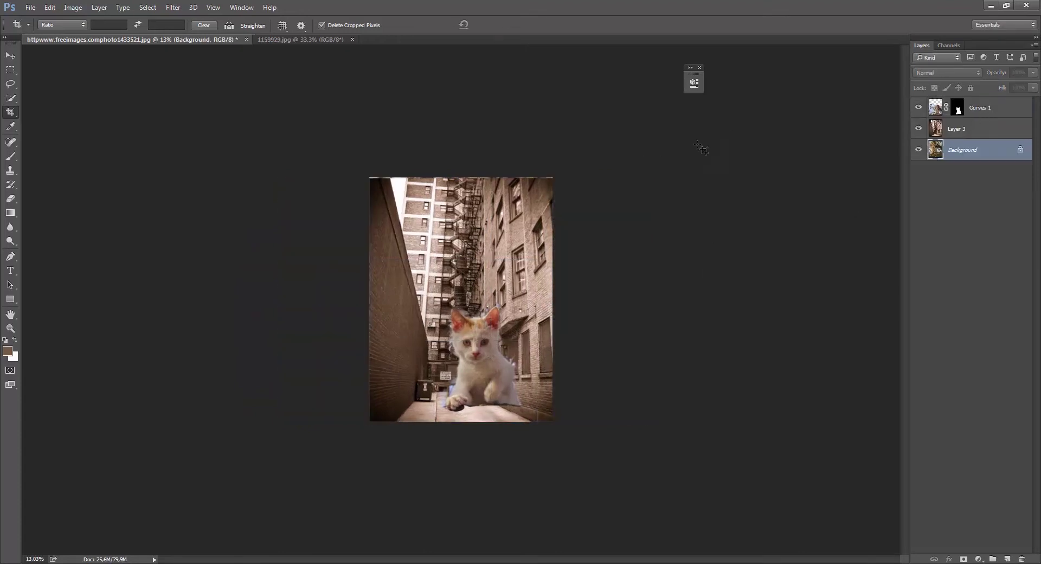
Step: Delete the Background layer and crop off the thin empty strip above the alley photo
{"action": "key", "text": "Delete"}
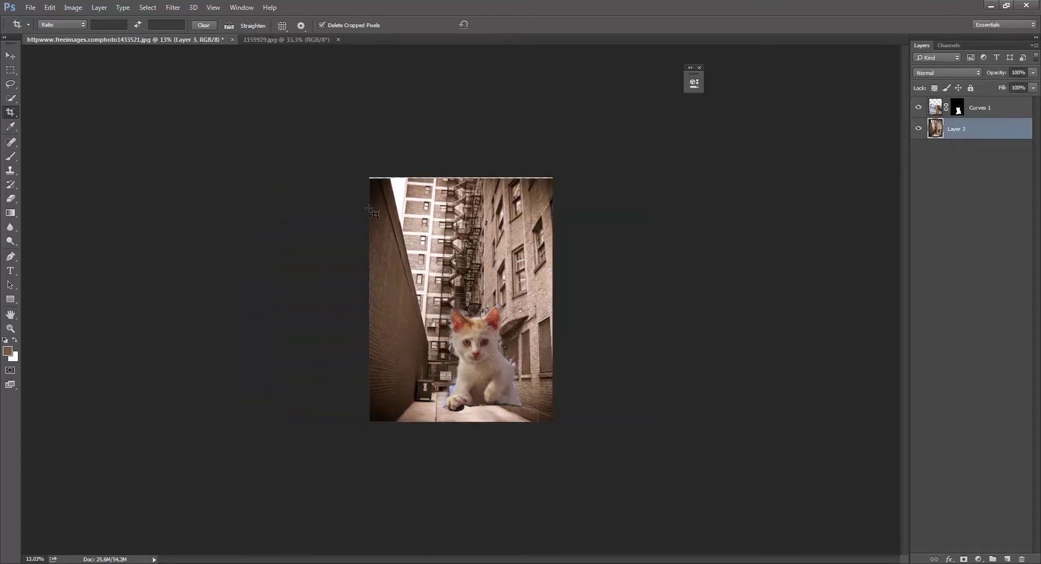
{"action": "mouse_move", "coordinate": [370, 180]}
{"action": "left_mouse_down"}
{"action": "mouse_move", "coordinate": [386, 215]}
{"action": "mouse_move", "coordinate": [564, 416]}
{"action": "mouse_move", "coordinate": [559, 423]}
{"action": "left_mouse_up"}
{"action": "key", "text": "Return"}
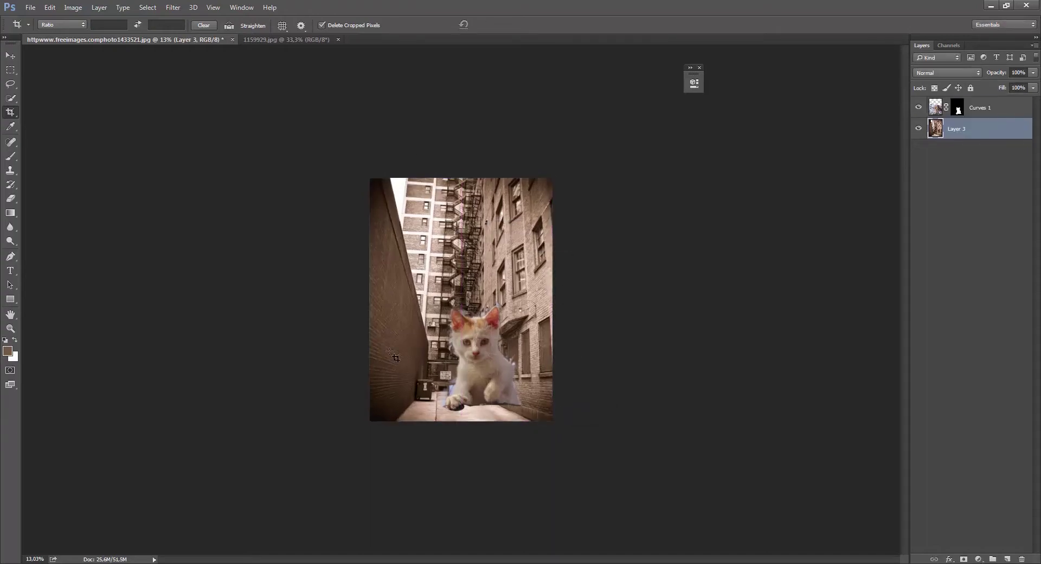
Step: Sample the brown of the dark brick wall and fill a new layer above the kitten with it
{"action": "scroll", "coordinate": [409, 382], "scroll_direction": "up", "scroll_amount": 5}
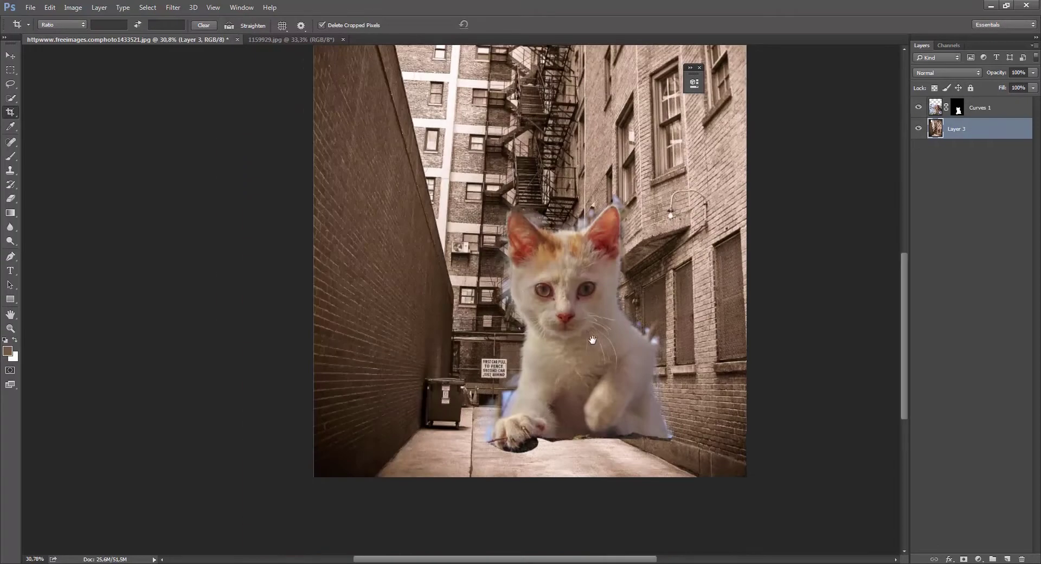
{"action": "left_click_drag", "start_coordinate": [585, 340], "coordinate": [533, 353]}
{"action": "key", "text": "i"}
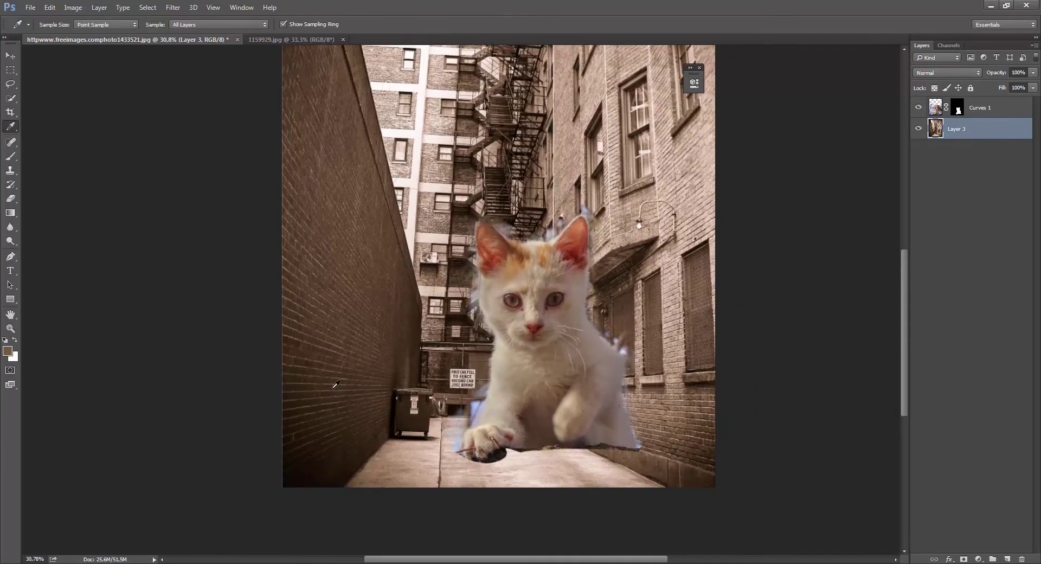
{"action": "left_click", "coordinate": [347, 364]}
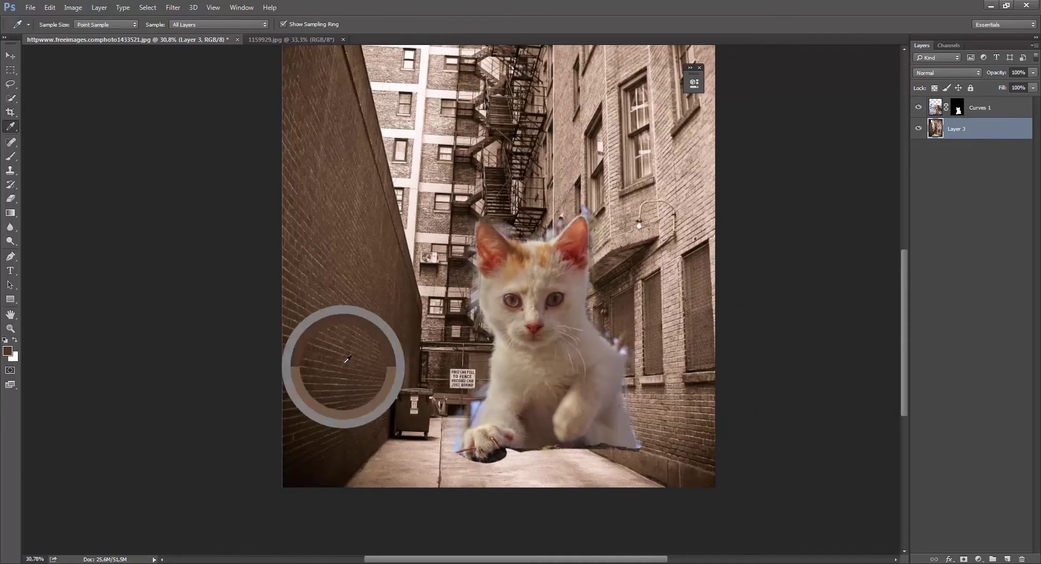
{"action": "left_click", "coordinate": [1001, 113]}
{"action": "key", "text": "ctrl+shift+alt+n"}
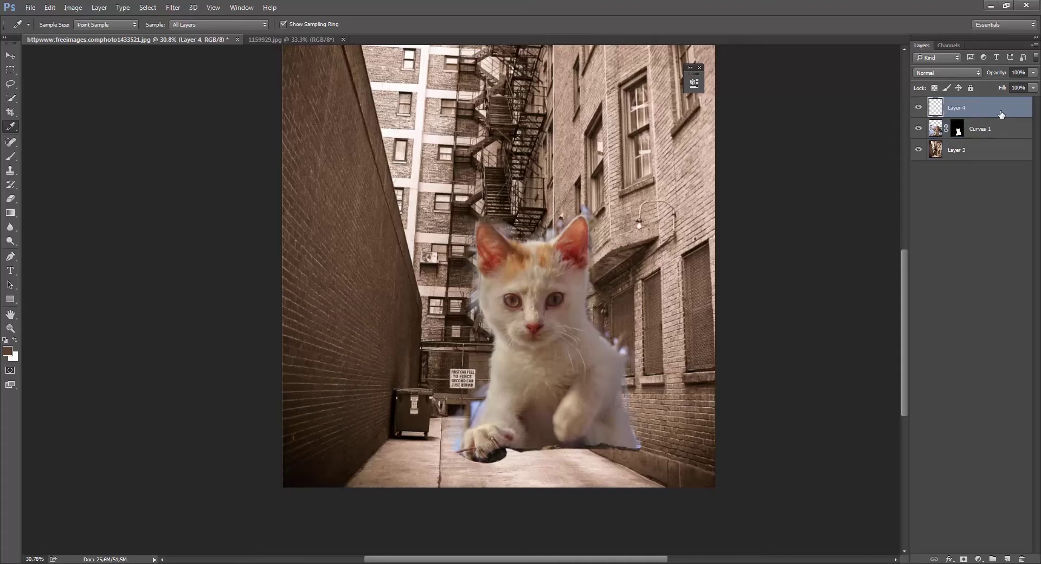
{"action": "key", "text": "x"}
{"action": "key", "text": "ctrl+BackSpace"}
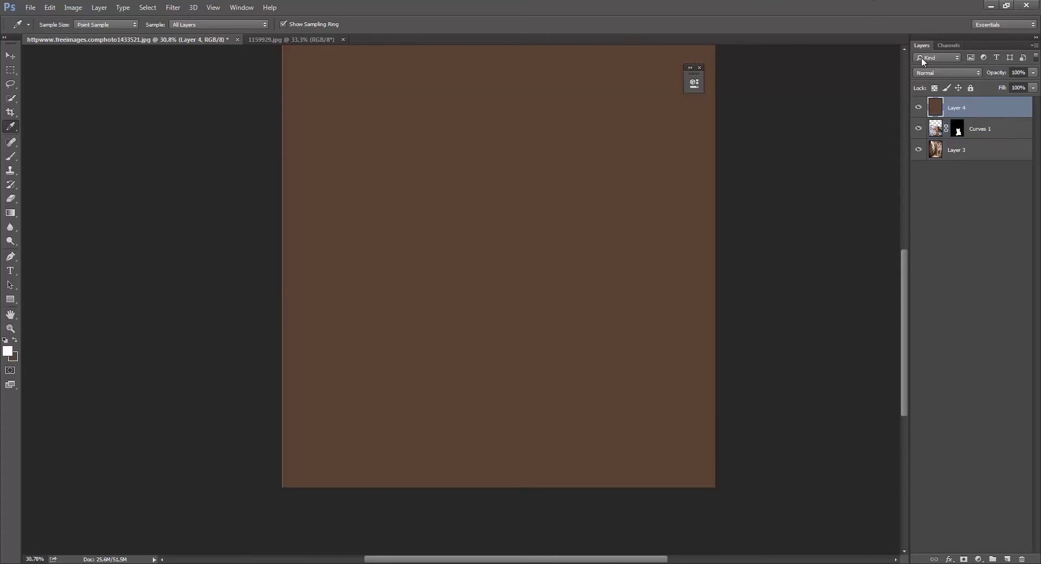
Step: Set the brown layer's blend mode to Color and compare the composite with and without the tint
{"action": "left_click", "coordinate": [941, 72]}
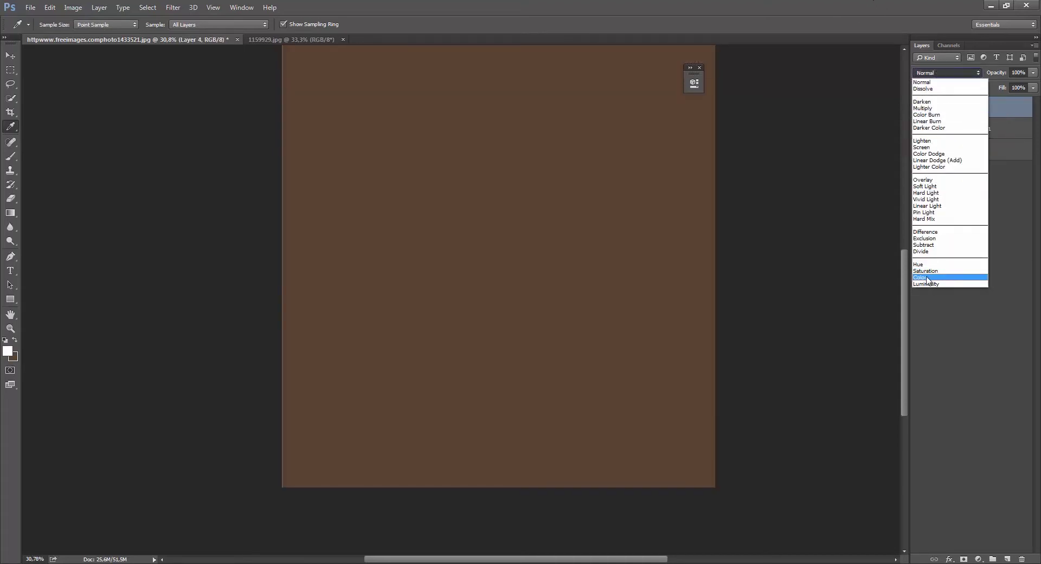
{"action": "left_click", "coordinate": [927, 277]}
{"action": "left_click_drag", "start_coordinate": [473, 368], "coordinate": [428, 414]}
{"action": "left_click", "coordinate": [919, 107]}
{"action": "left_click", "coordinate": [919, 107]}
{"action": "double_click", "coordinate": [931, 111]}
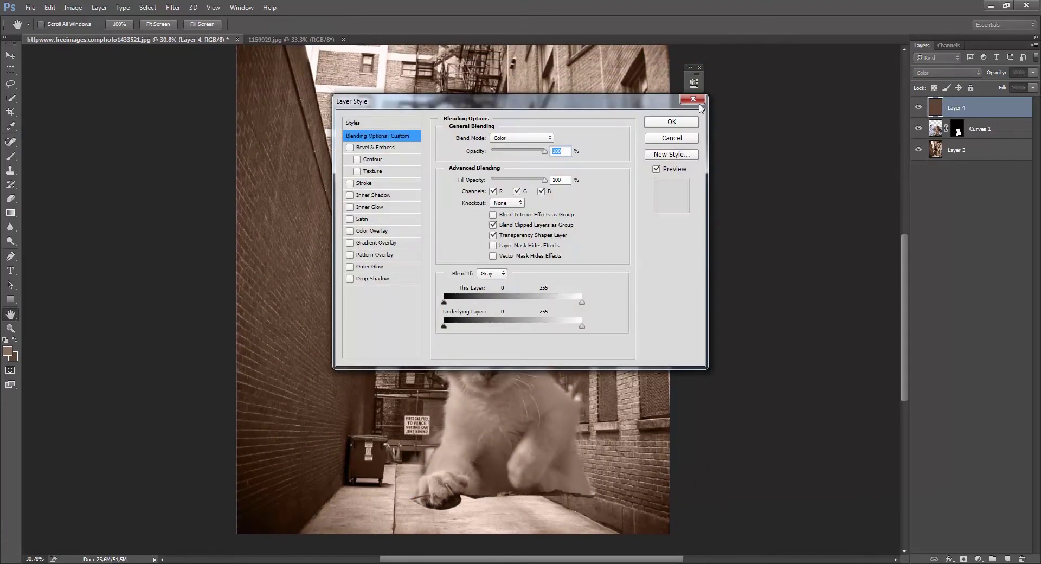
{"action": "left_click", "coordinate": [693, 98]}
{"action": "scroll", "coordinate": [383, 297], "scroll_direction": "up", "scroll_amount": 3}
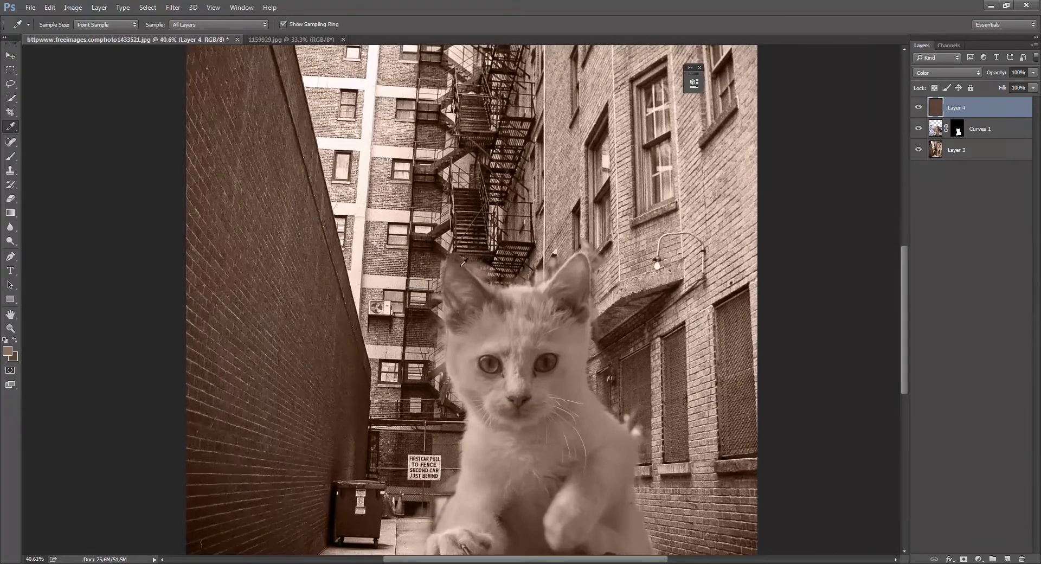
{"action": "scroll", "coordinate": [404, 356], "scroll_direction": "down", "scroll_amount": 2}
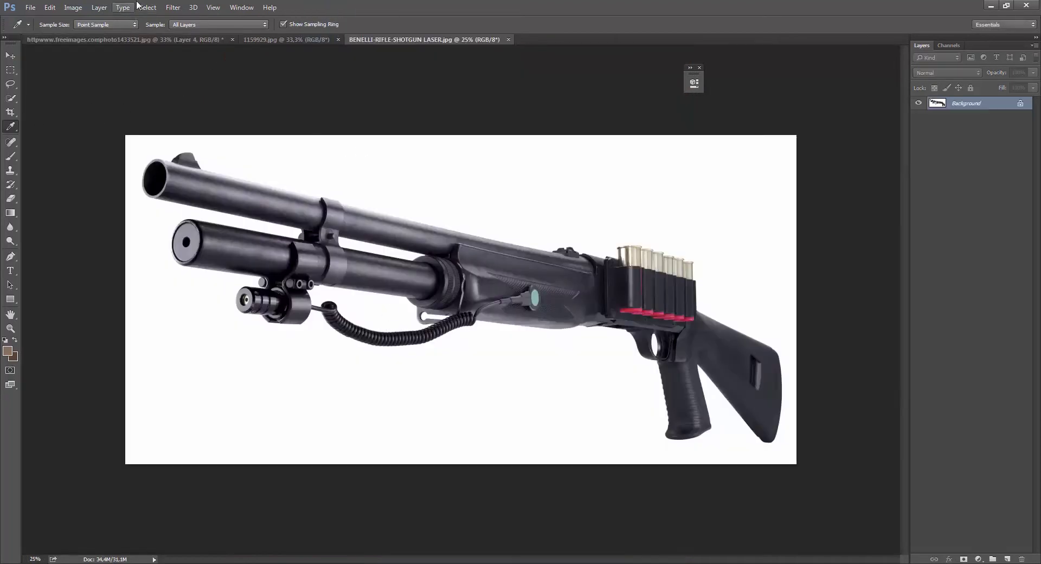
Step: Select the white background of the shotgun photo with Color Range, using Sampled Colors
{"action": "left_click", "coordinate": [142, 7]}
{"action": "left_click", "coordinate": [175, 116]}
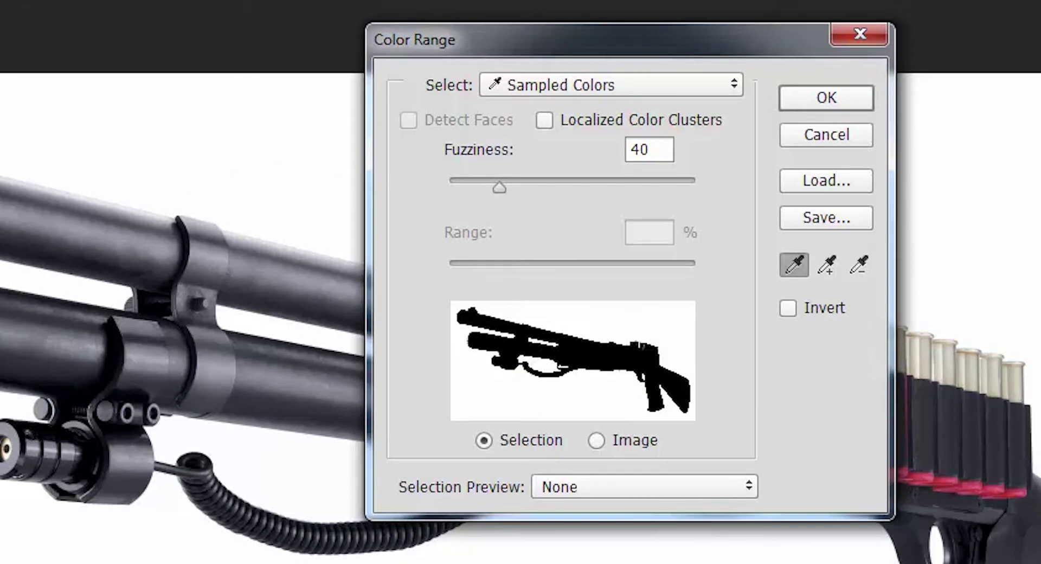
{"action": "left_click_drag", "start_coordinate": [59, 334], "coordinate": [117, 335]}
{"action": "left_click", "coordinate": [283, 155]}
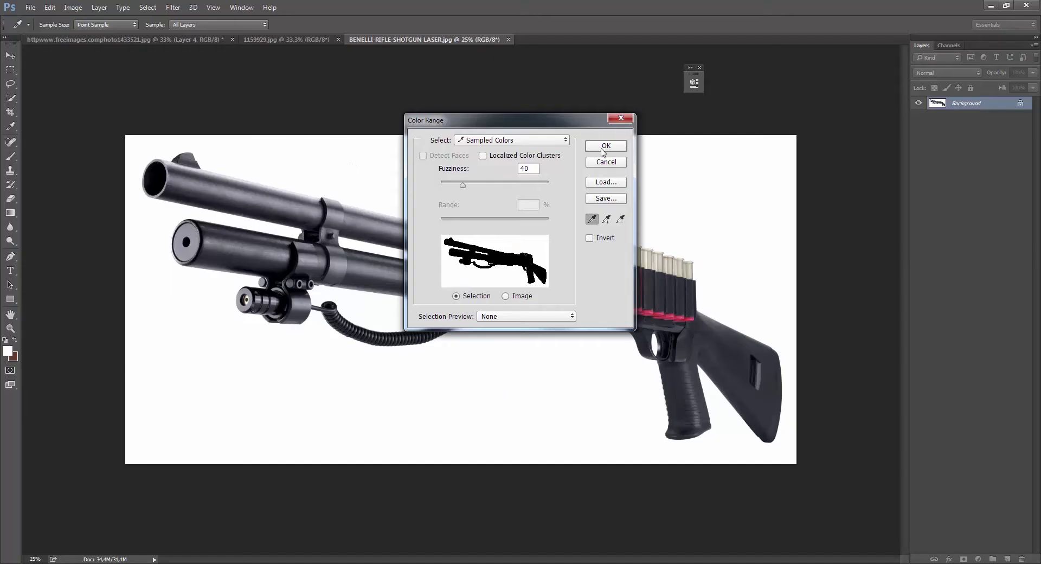
{"action": "left_click", "coordinate": [606, 146]}
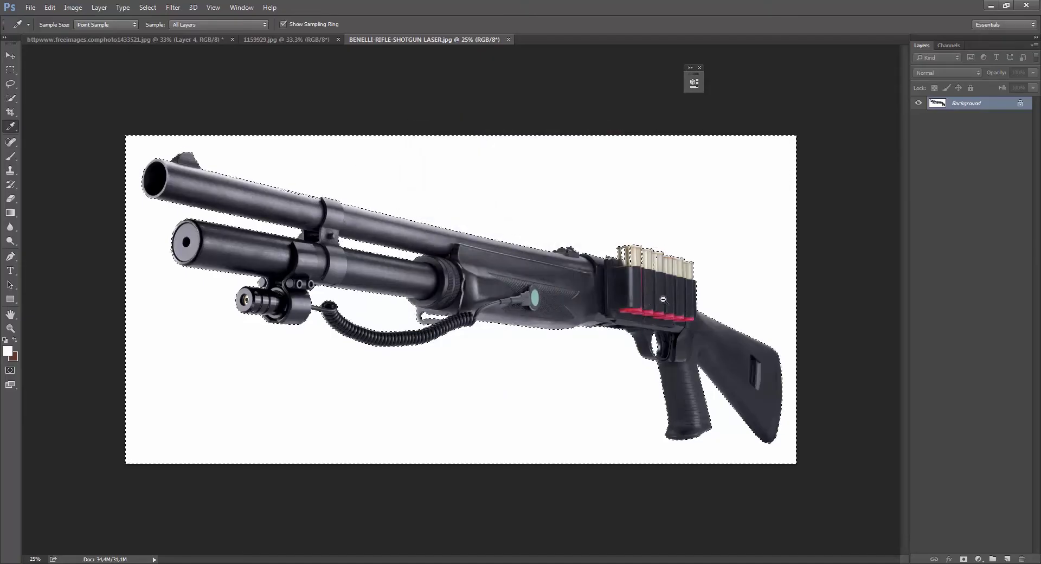
Step: Paint over the pale shotgun shells in Quick Mask mode to remove them from the white background selection
{"action": "key", "text": "ctrl+plus"}
{"action": "scroll", "coordinate": [666, 298], "scroll_direction": "up", "scroll_amount": 6}
{"action": "key", "text": "q"}
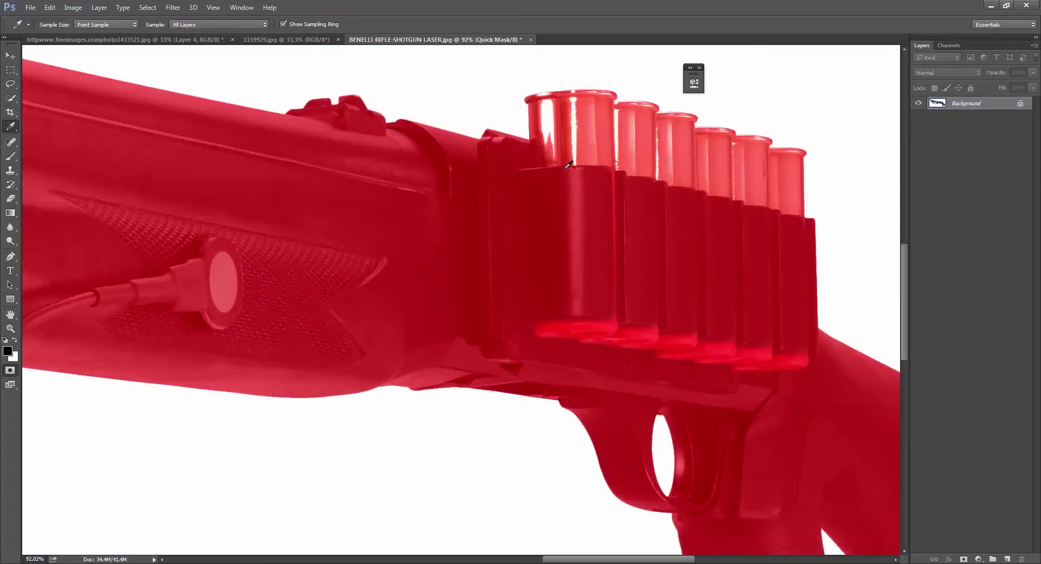
{"action": "key", "text": "b"}
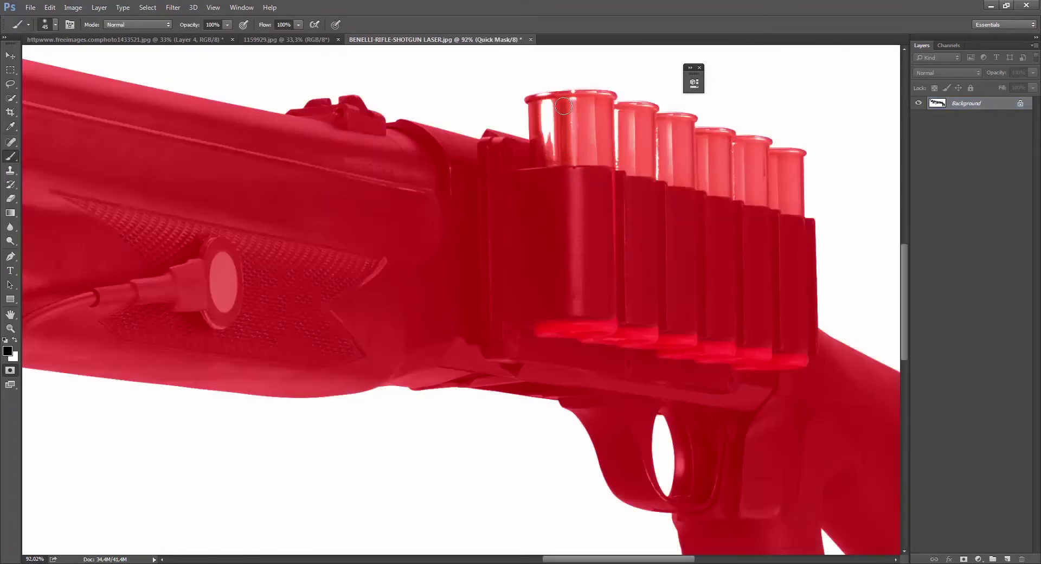
{"action": "mouse_move", "coordinate": [552, 101]}
{"action": "left_mouse_down"}
{"action": "mouse_move", "coordinate": [544, 128]}
{"action": "mouse_move", "coordinate": [558, 140]}
{"action": "left_mouse_up"}
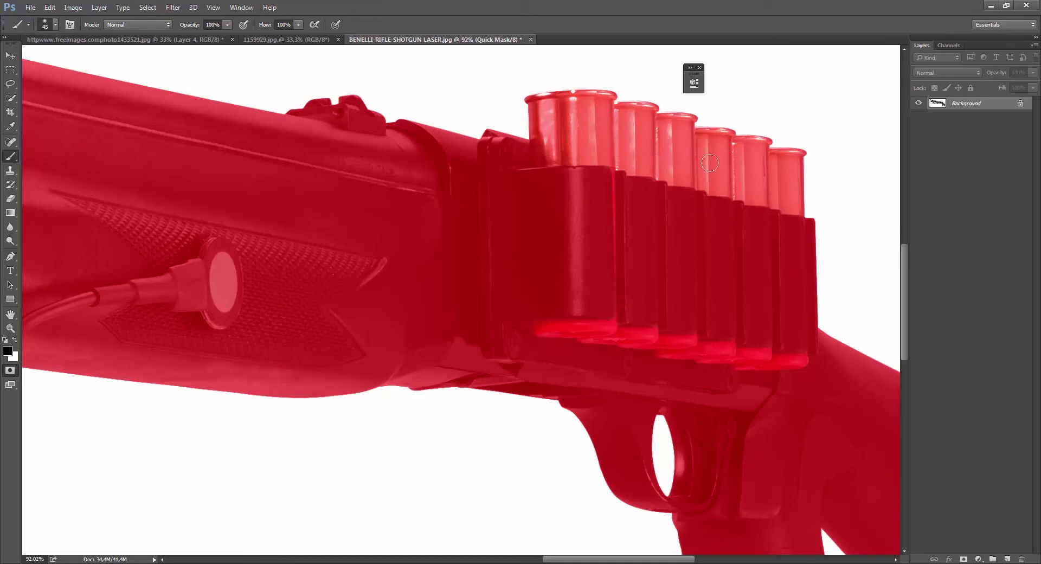
{"action": "left_click_drag", "start_coordinate": [518, 234], "coordinate": [429, 284]}
{"action": "key", "text": "q"}
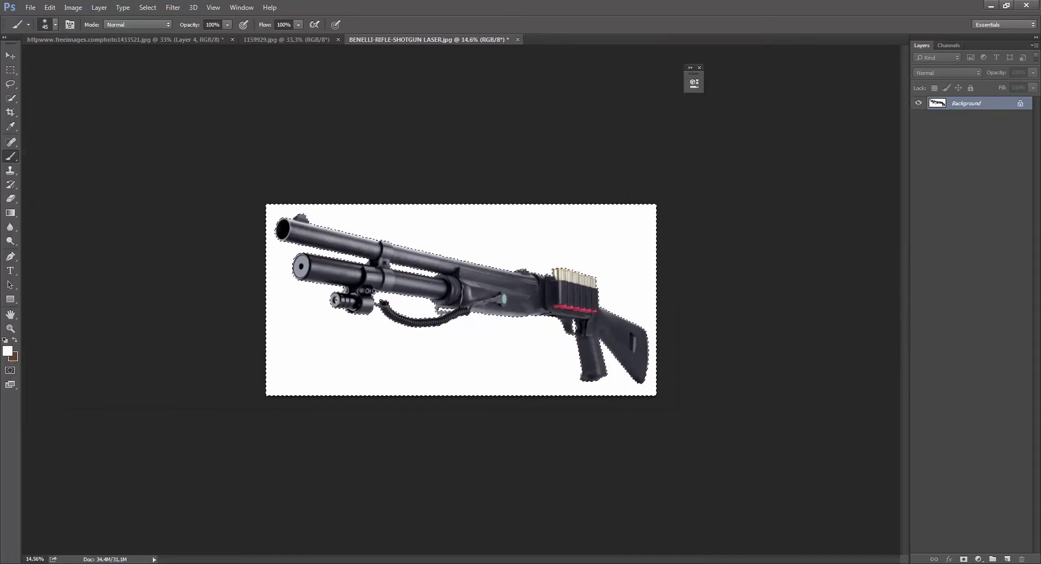
Step: Invert the selection to the shotgun and copy it into the alley composite as a layer between the kitten and the brown layer
{"action": "key", "text": "ctrl+shift+i"}
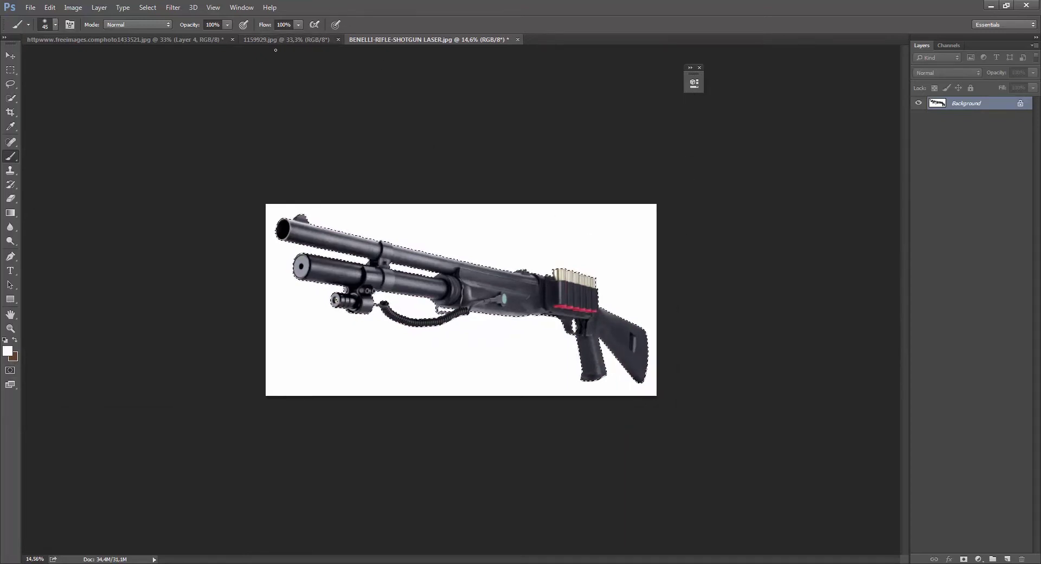
{"action": "left_click", "coordinate": [180, 41]}
{"action": "key", "text": "ctrl+v"}
{"action": "key", "text": "ctrl+z"}
{"action": "left_click", "coordinate": [996, 131]}
{"action": "key", "text": "ctrl+v"}
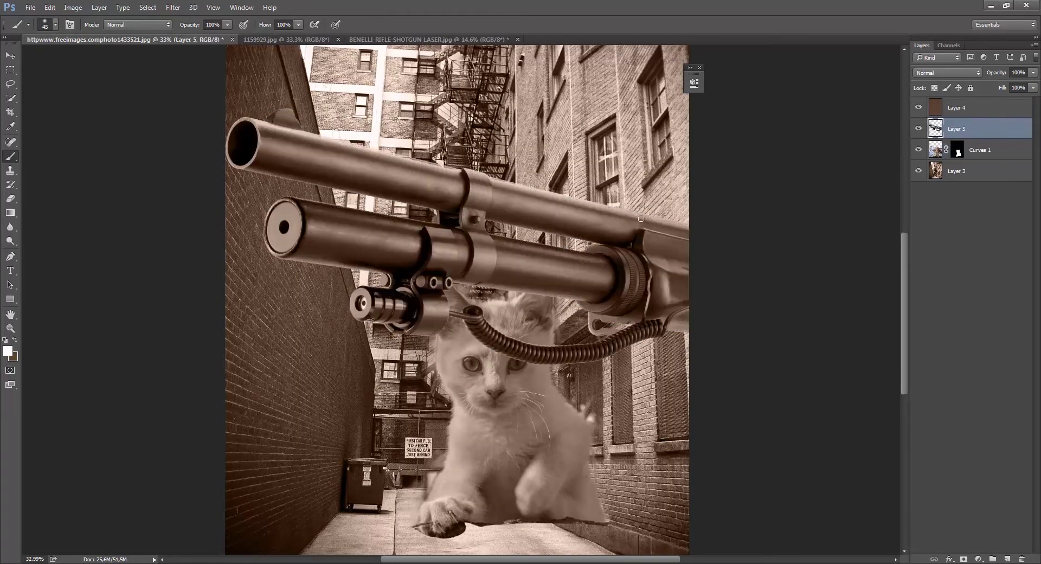
Step: Place the shotgun as a smart object across the kitten's lower body, scaled to about 62% and rotated -18.11°
{"action": "left_click_drag", "start_coordinate": [482, 350], "coordinate": [496, 310]}
{"action": "key", "text": "v"}
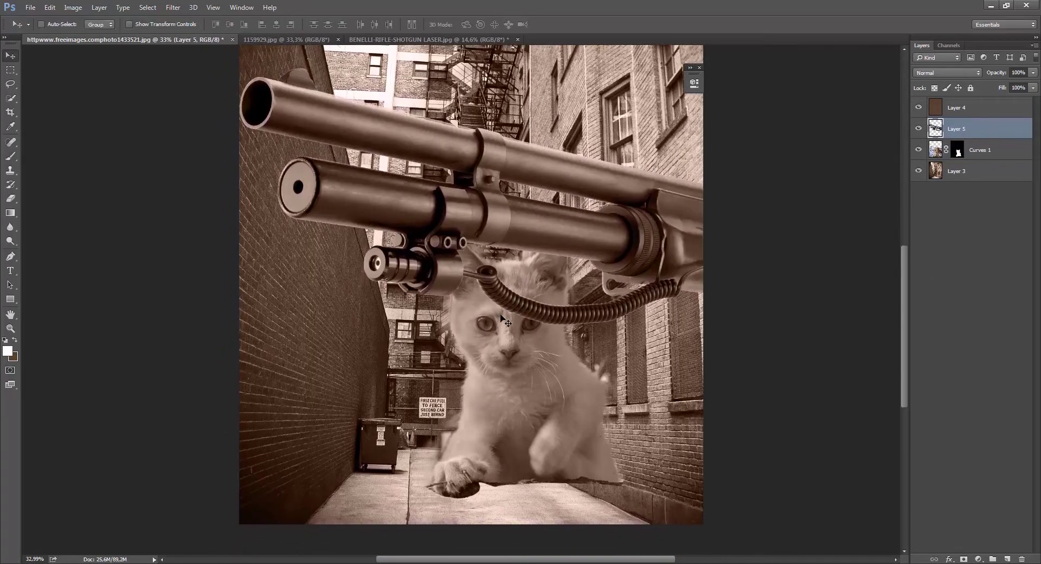
{"action": "left_click_drag", "start_coordinate": [645, 250], "coordinate": [312, 328]}
{"action": "key", "text": "ctrl+t"}
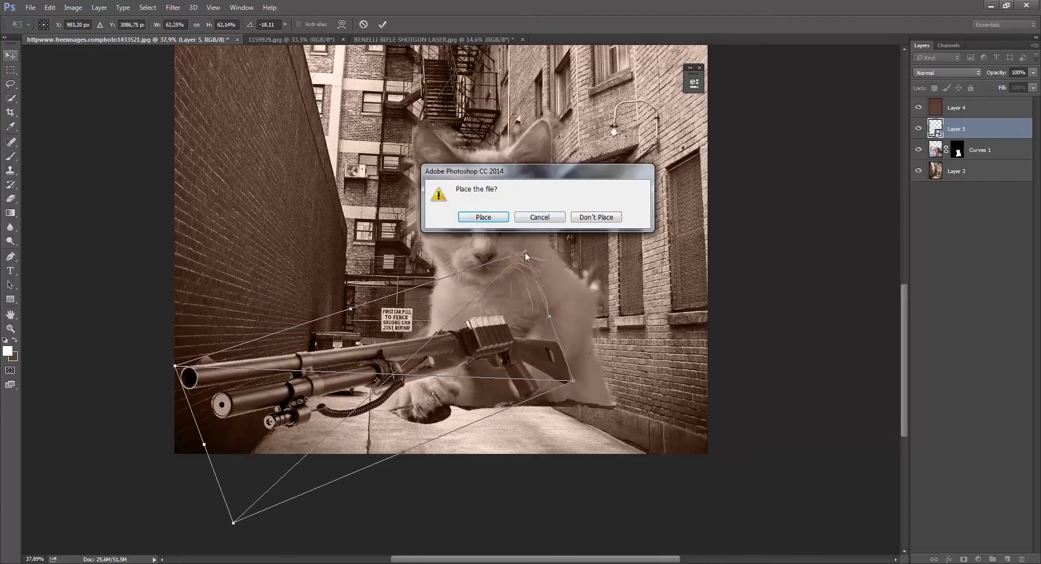
{"action": "left_click", "coordinate": [473, 213]}
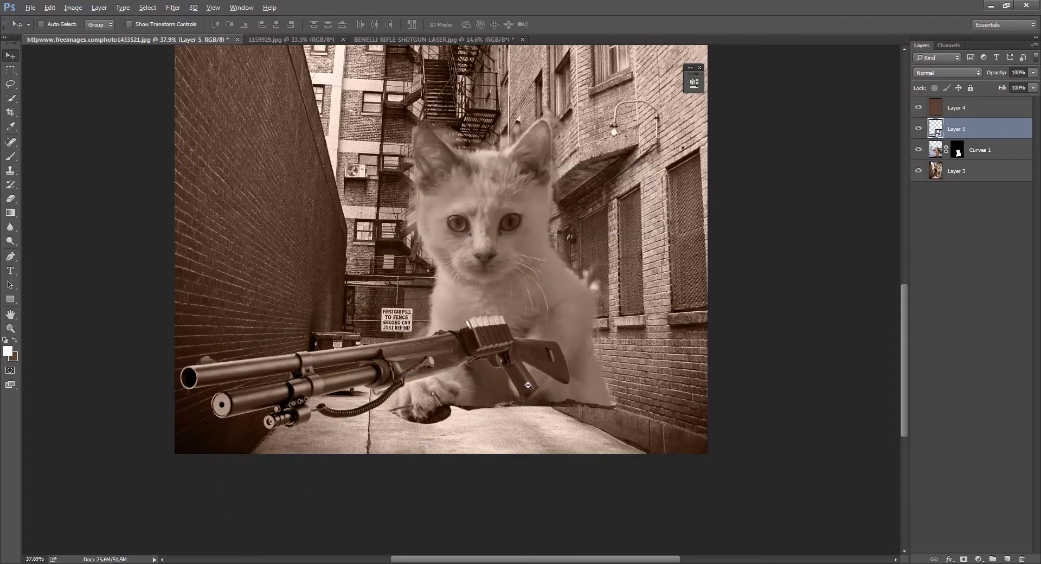
Step: Open the contents of the shotgun smart object for editing
{"action": "scroll", "coordinate": [528, 385], "scroll_direction": "up", "scroll_amount": 4}
{"action": "scroll", "coordinate": [528, 385], "scroll_direction": "up", "scroll_amount": 9}
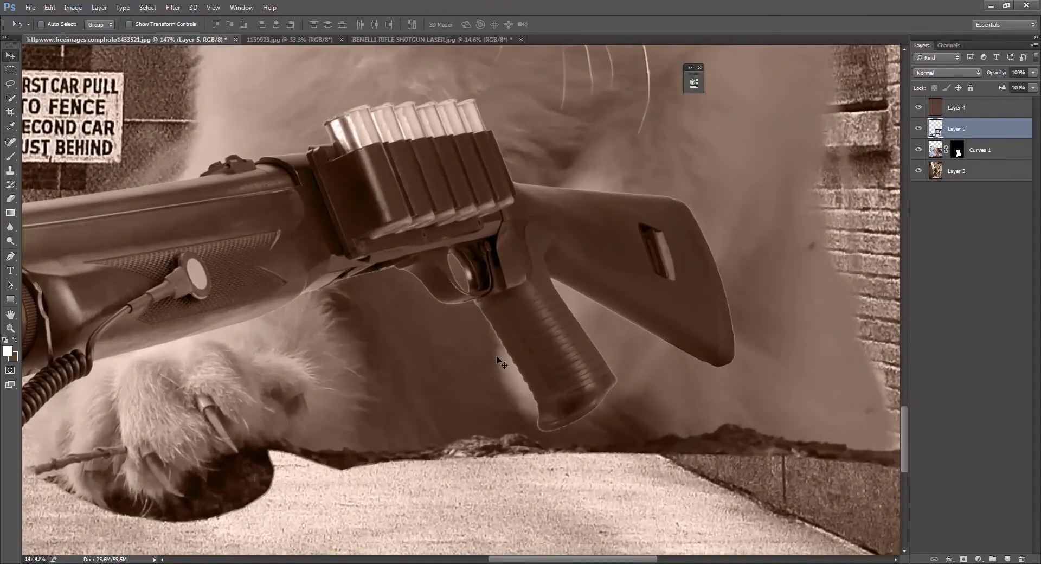
{"action": "double_click", "coordinate": [937, 128]}
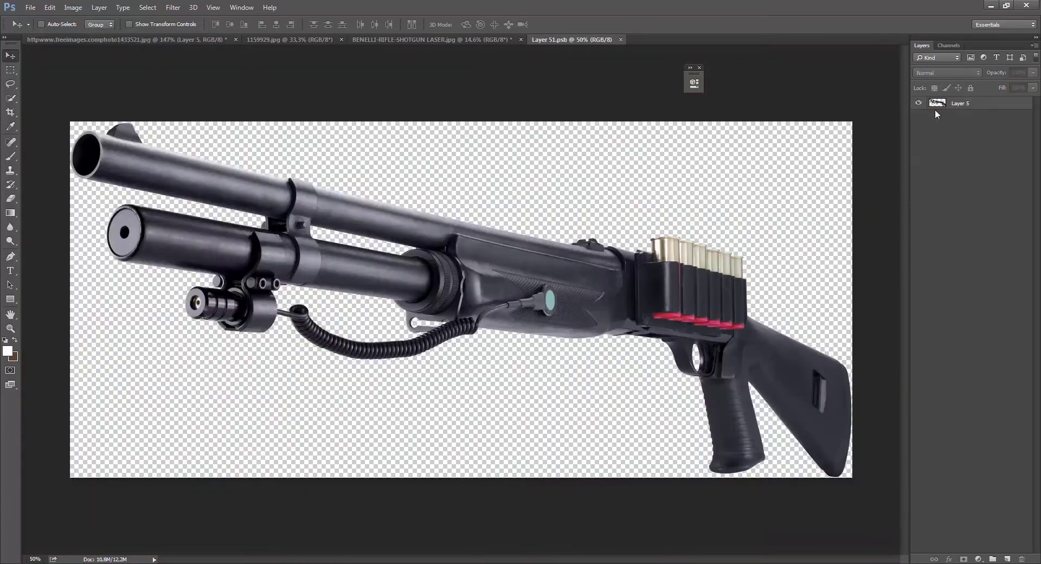
Step: Try to trim the shotgun's light fringe by contracting its loaded outline selection by 1 pixel and inverting it
{"action": "left_click", "coordinate": [935, 104], "text": "ctrl"}
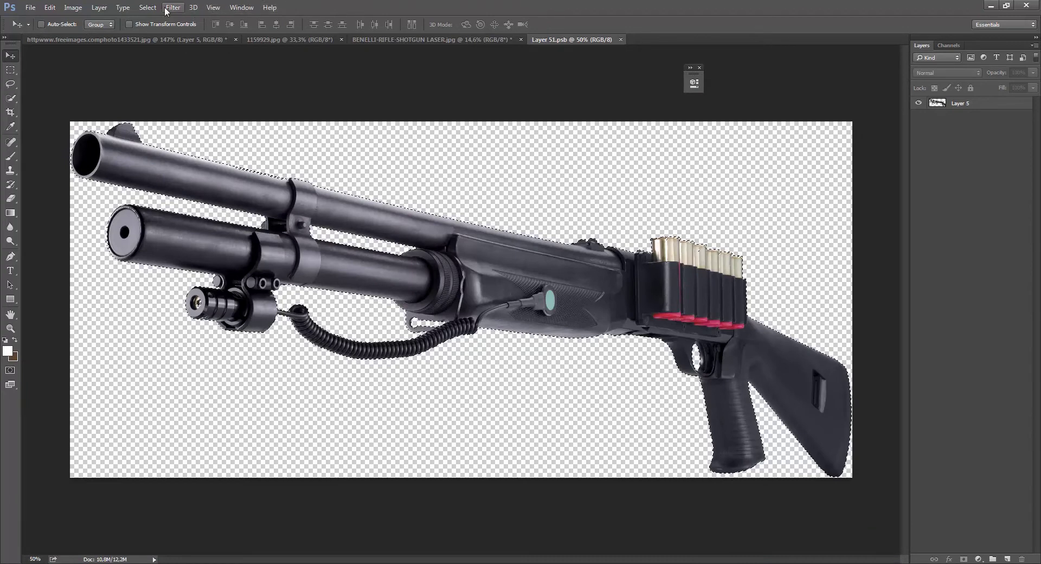
{"action": "left_click", "coordinate": [149, 7]}
{"action": "mouse_move", "coordinate": [203, 148]}
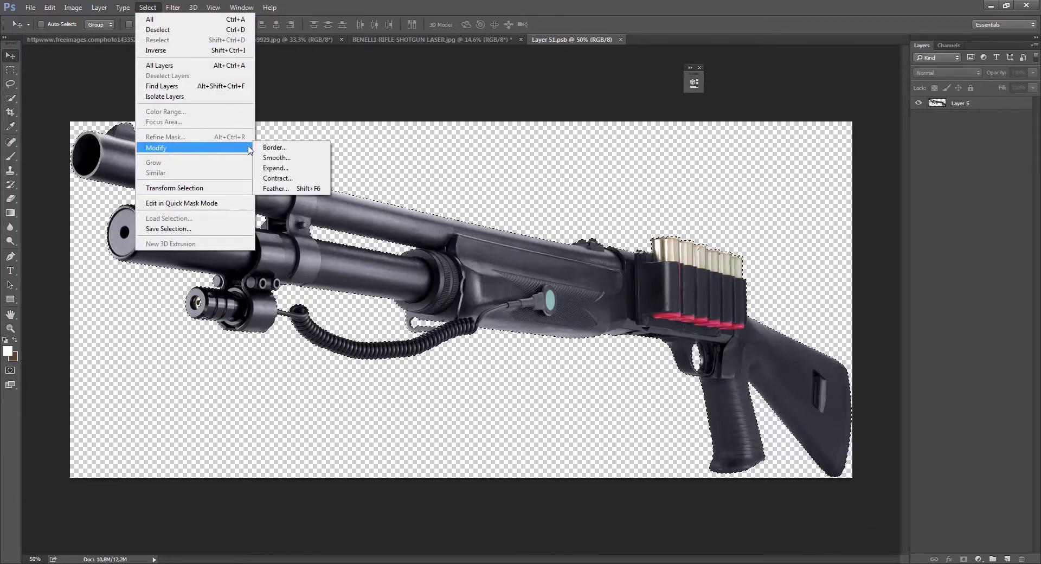
{"action": "left_click", "coordinate": [279, 178]}
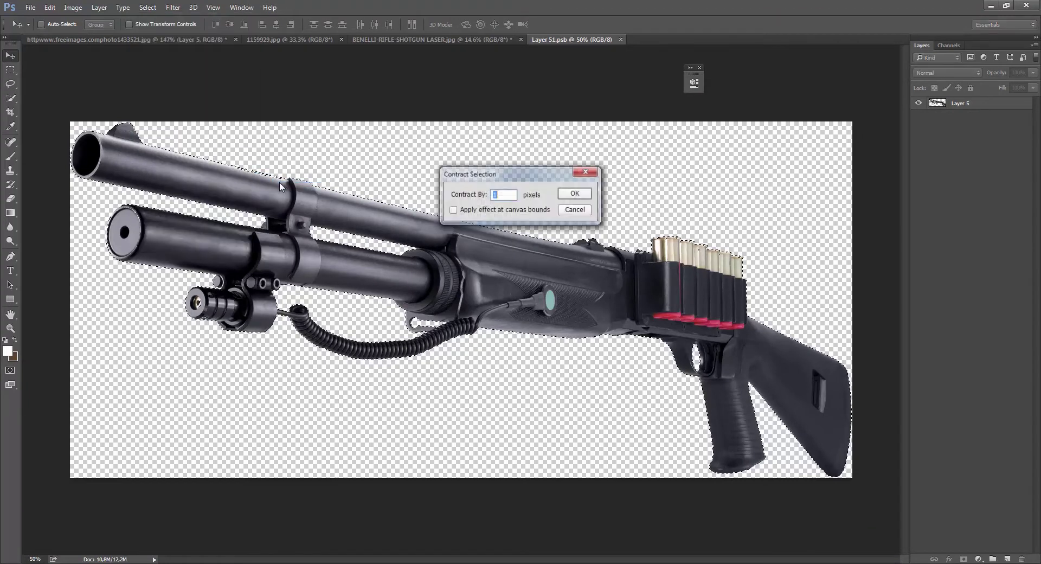
{"action": "left_click", "coordinate": [574, 194]}
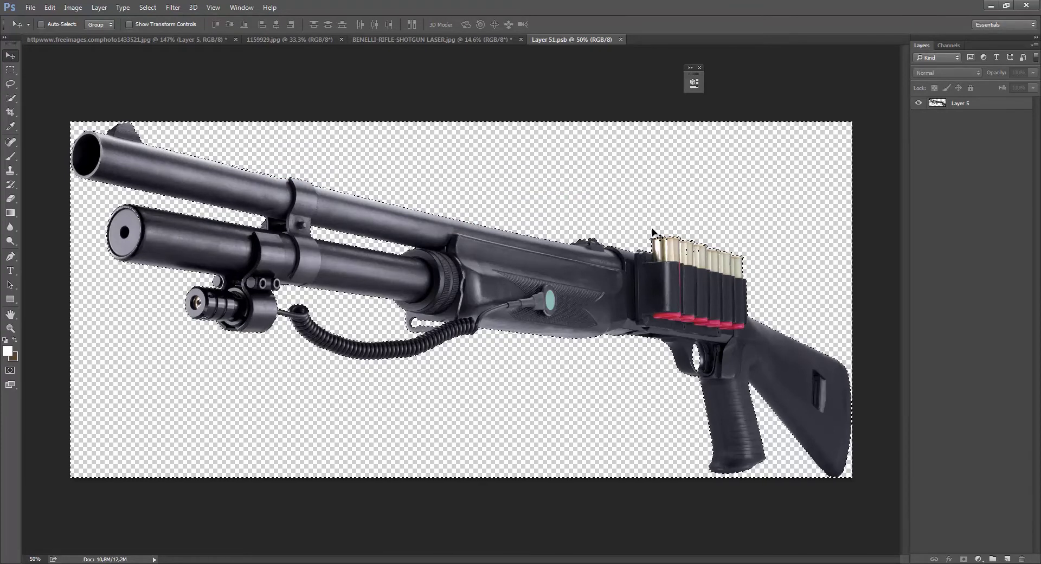
{"action": "key", "text": "ctrl+d"}
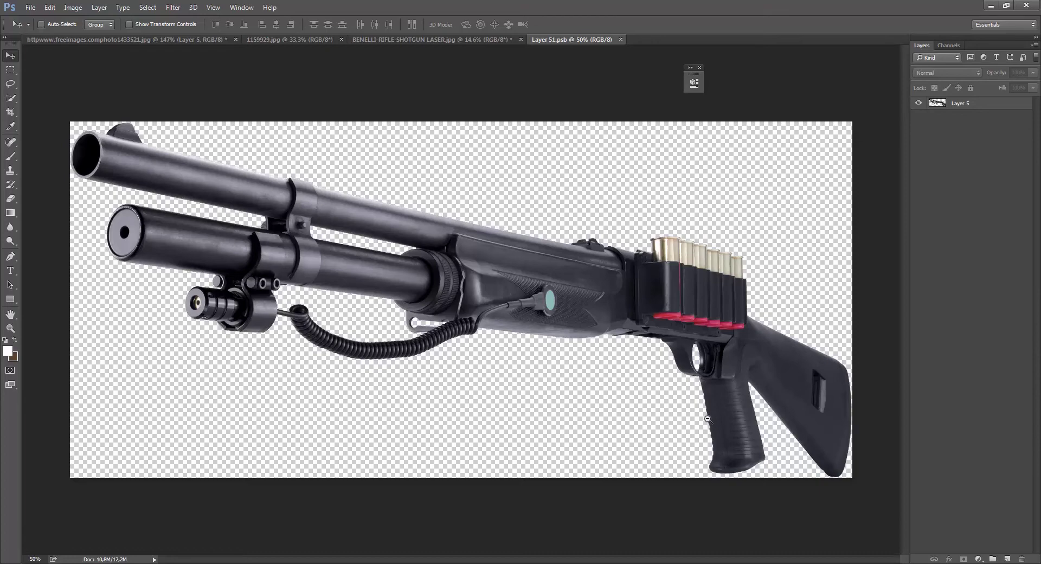
Step: Compare the edge of the shotgun's grip in the smart object contents with its fringe in the alley composite
{"action": "left_click_drag", "start_coordinate": [711, 420], "coordinate": [805, 415]}
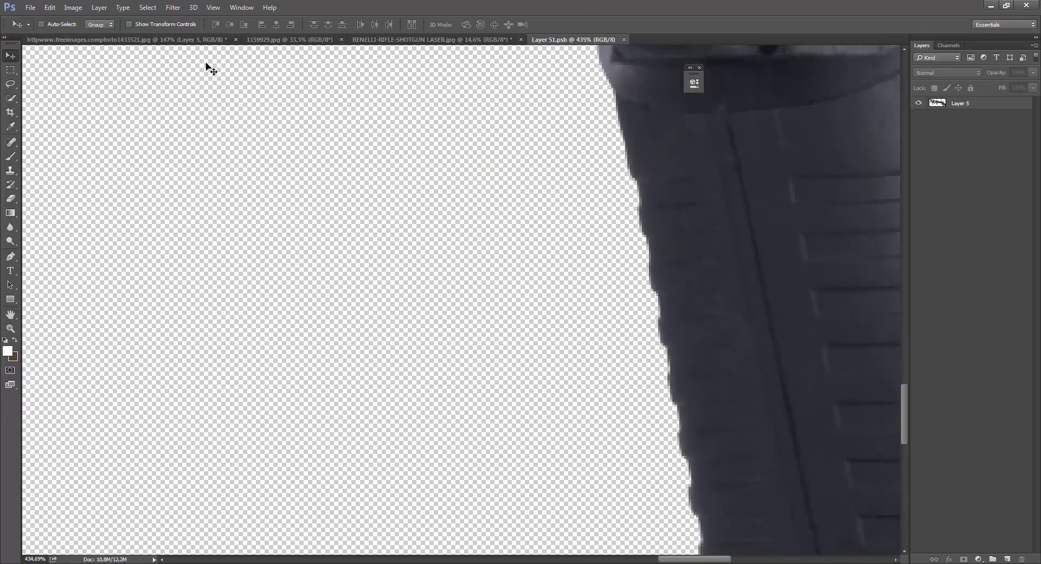
{"action": "key", "text": "ctrl+Tab"}
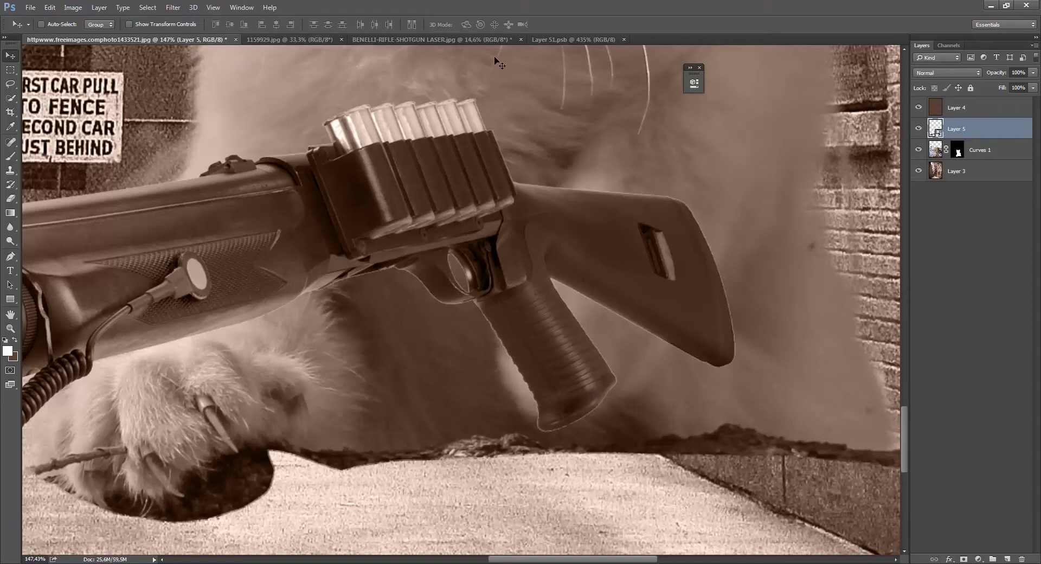
{"action": "left_click", "coordinate": [551, 40]}
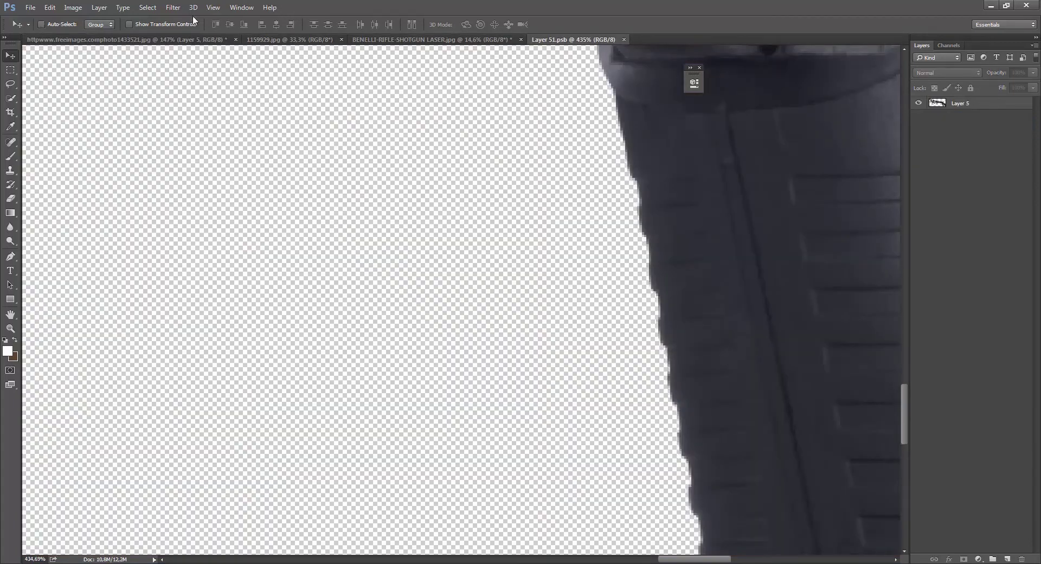
{"action": "left_click", "coordinate": [153, 40]}
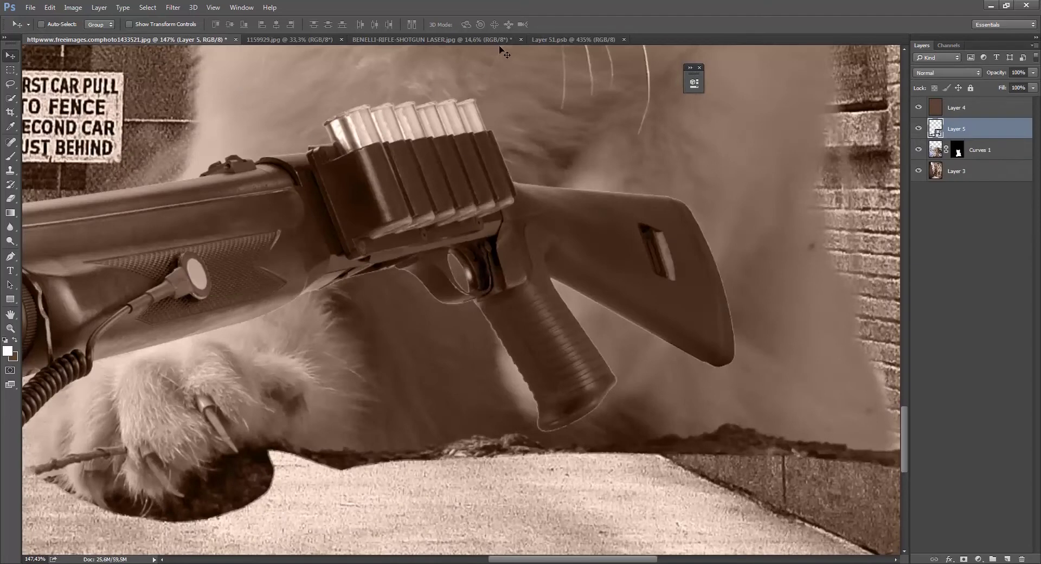
{"action": "left_click", "coordinate": [573, 40]}
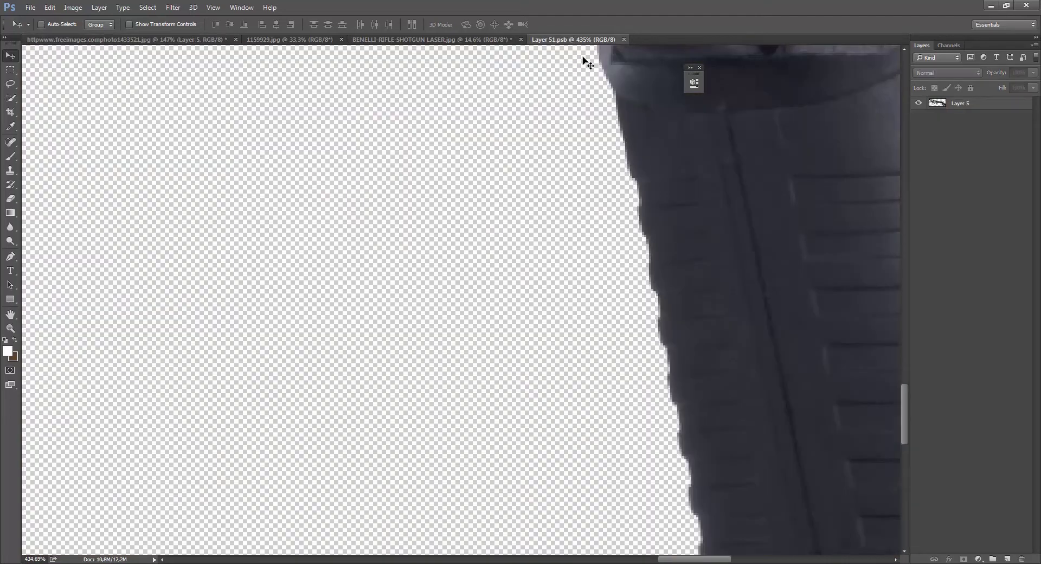
Step: Contract the shotgun's loaded outline selection by 1 pixel, delete the fringe outside it on Layer 5, and save the smart object contents
{"action": "left_click", "coordinate": [939, 107], "text": "ctrl"}
{"action": "left_click", "coordinate": [149, 7]}
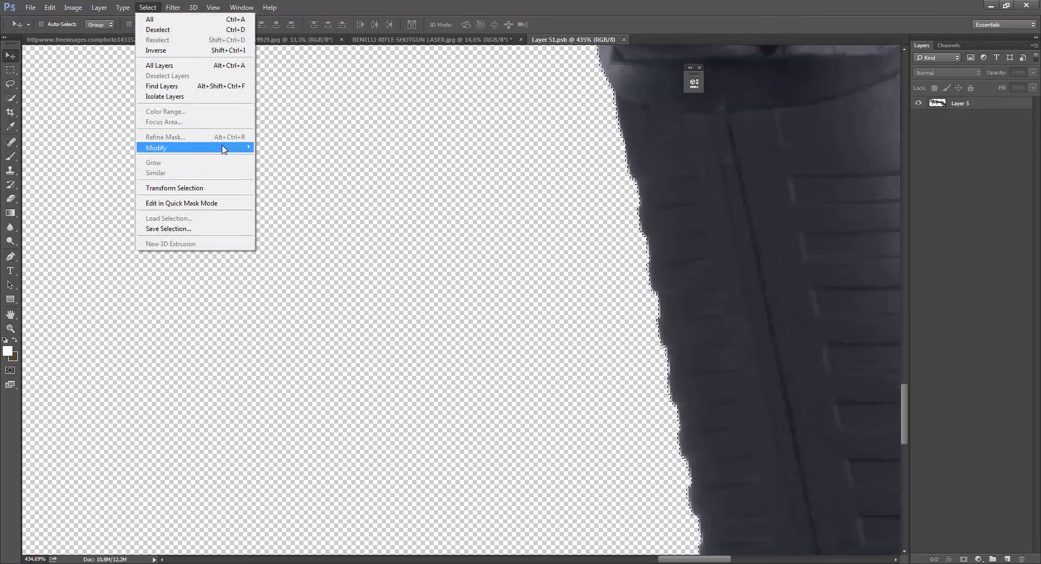
{"action": "mouse_move", "coordinate": [225, 148]}
{"action": "left_click", "coordinate": [289, 178]}
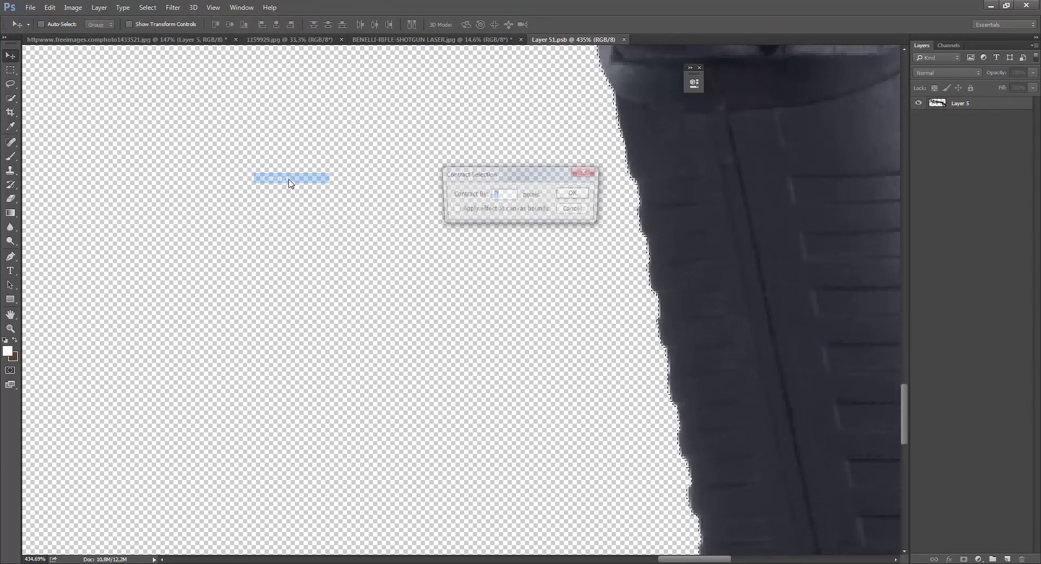
{"action": "key", "text": "Return"}
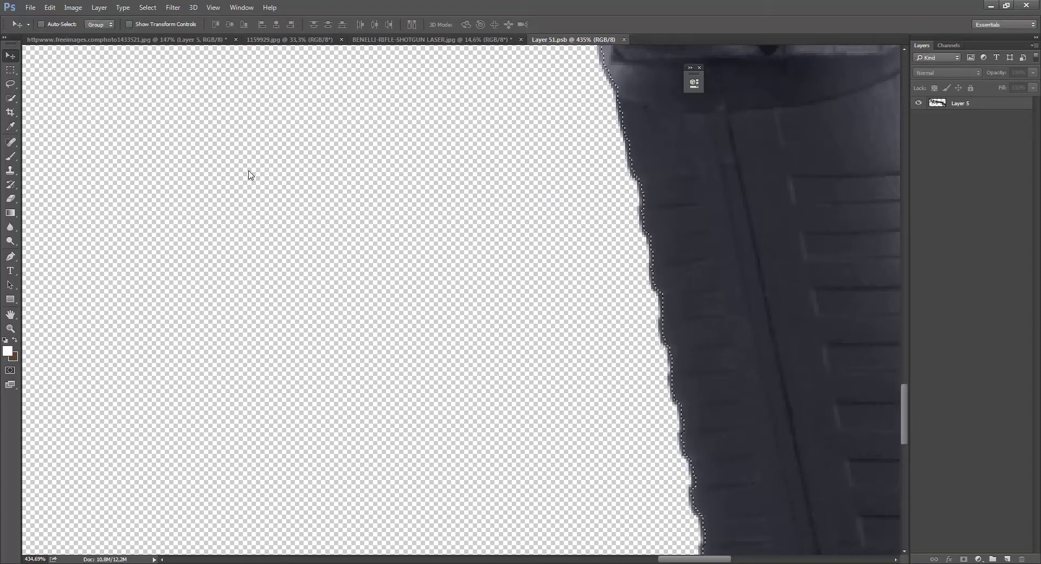
{"action": "left_click_drag", "start_coordinate": [405, 254], "coordinate": [353, 282]}
{"action": "left_click", "coordinate": [929, 104]}
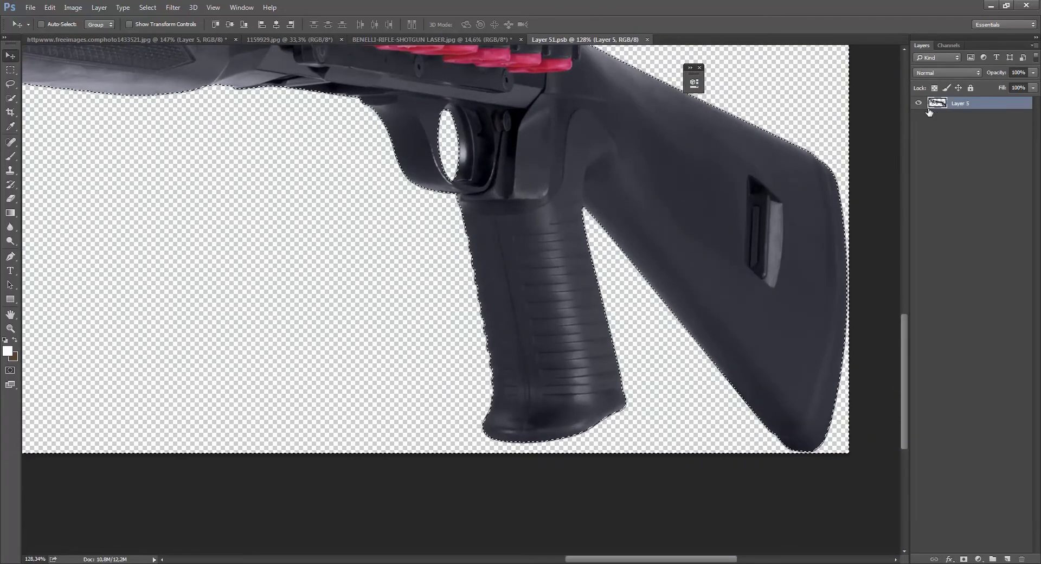
{"action": "key", "text": "ctrl+d"}
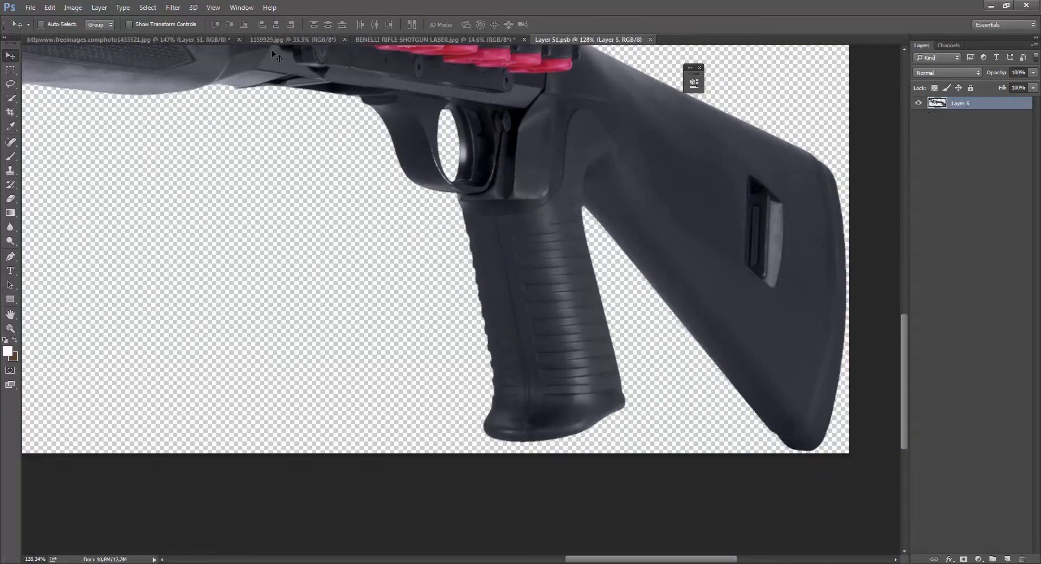
Step: Examine the trimmed edges of the shotgun in the alley composite
{"action": "left_click", "coordinate": [153, 39]}
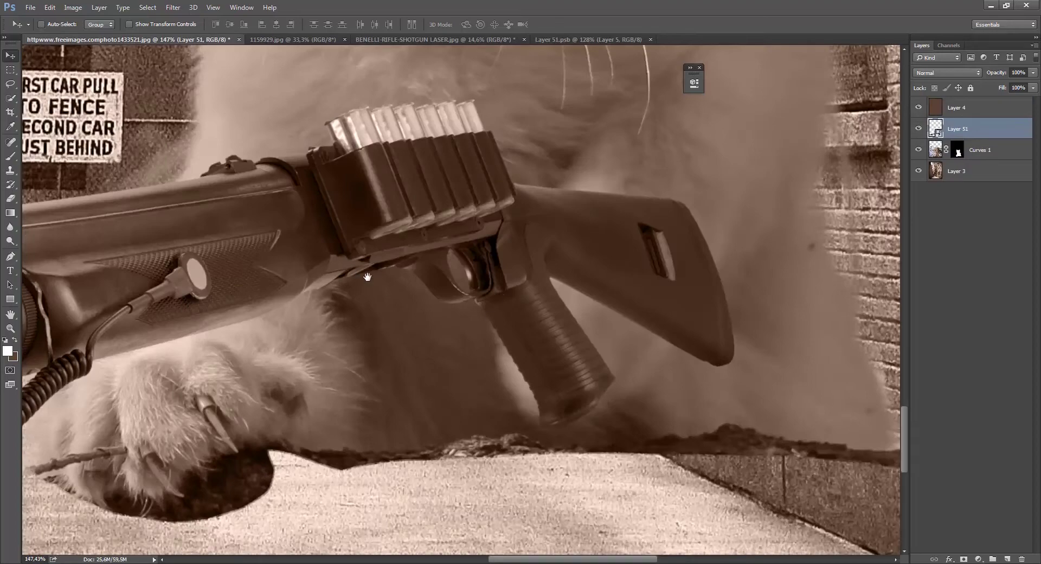
{"action": "left_click_drag", "start_coordinate": [388, 290], "coordinate": [551, 228]}
{"action": "scroll", "coordinate": [518, 301], "scroll_direction": "down", "scroll_amount": 5}
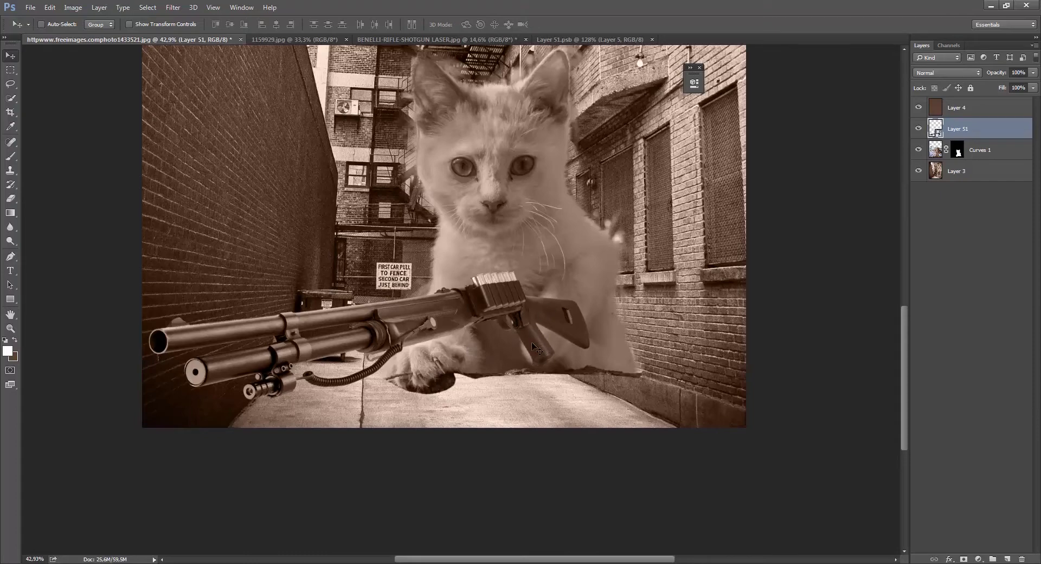
Step: Hide the shotgun layer and start a Pen path along the inner edge of the kitten's raised paw
{"action": "scroll", "coordinate": [530, 273], "scroll_direction": "up", "scroll_amount": 4}
{"action": "left_click", "coordinate": [918, 129]}
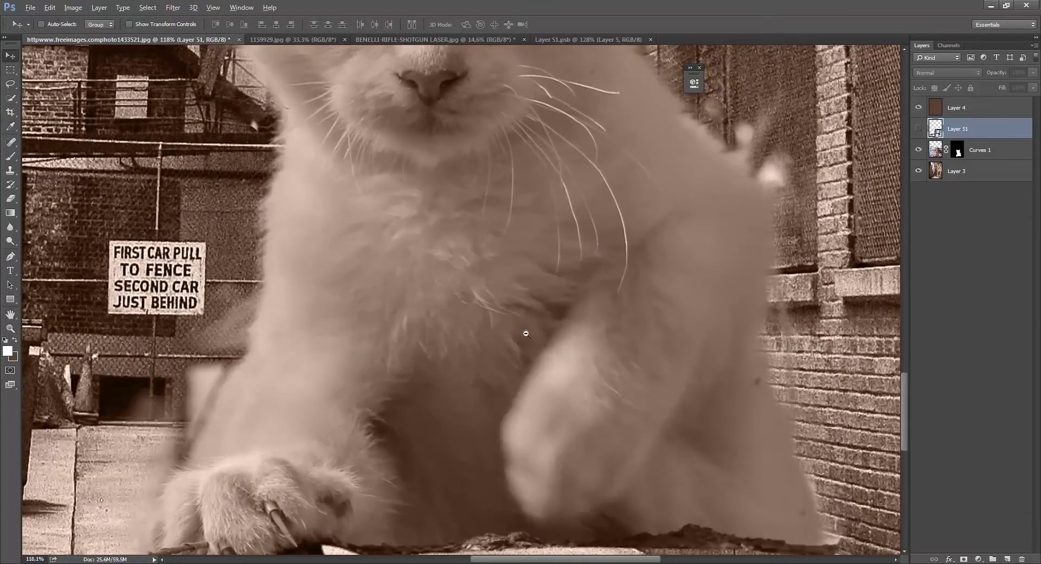
{"action": "scroll", "coordinate": [520, 347], "scroll_direction": "up", "scroll_amount": 3}
{"action": "left_click_drag", "start_coordinate": [539, 342], "coordinate": [497, 289]}
{"action": "key", "text": "p"}
{"action": "left_click", "coordinate": [581, 262]}
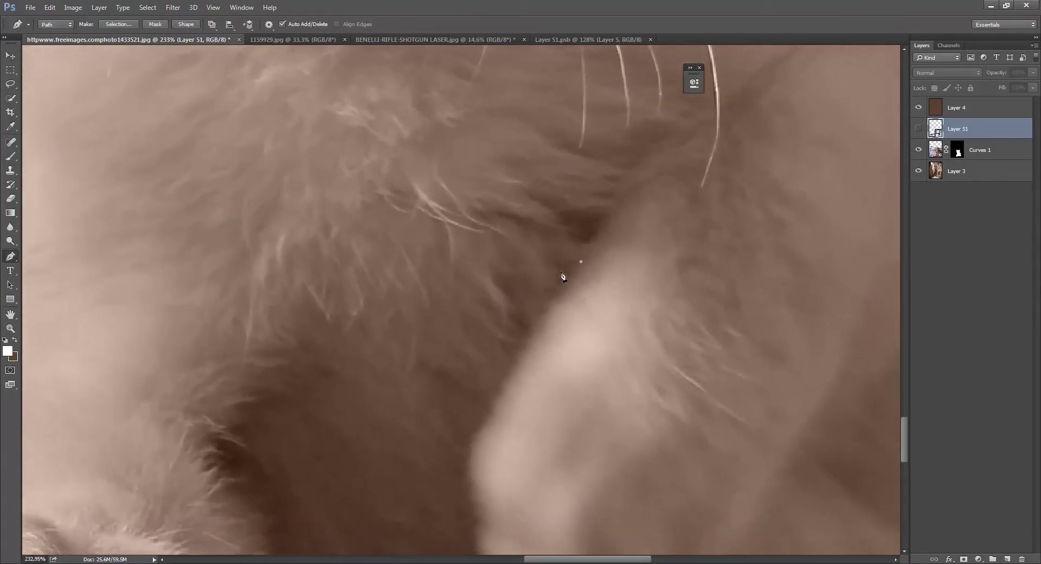
{"action": "left_click", "coordinate": [482, 422]}
{"action": "left_click", "coordinate": [476, 428]}
{"action": "left_click_drag", "start_coordinate": [472, 435], "coordinate": [481, 271]}
{"action": "left_click_drag", "start_coordinate": [473, 362], "coordinate": [457, 334]}
{"action": "left_click", "coordinate": [432, 363]}
{"action": "left_click", "coordinate": [456, 411]}
Step: Continue the Pen path around the outer side and top of the raised leg and close it at its starting point
{"action": "left_click_drag", "start_coordinate": [645, 393], "coordinate": [779, 311]}
{"action": "left_click_drag", "start_coordinate": [779, 310], "coordinate": [674, 452]}
{"action": "left_click", "coordinate": [540, 535], "text": "alt"}
{"action": "left_click_drag", "start_coordinate": [697, 229], "coordinate": [624, 324]}
{"action": "left_click_drag", "start_coordinate": [480, 140], "coordinate": [304, 208]}
{"action": "left_click", "coordinate": [478, 141], "text": "alt"}
{"action": "left_click_drag", "start_coordinate": [352, 293], "coordinate": [324, 348]}
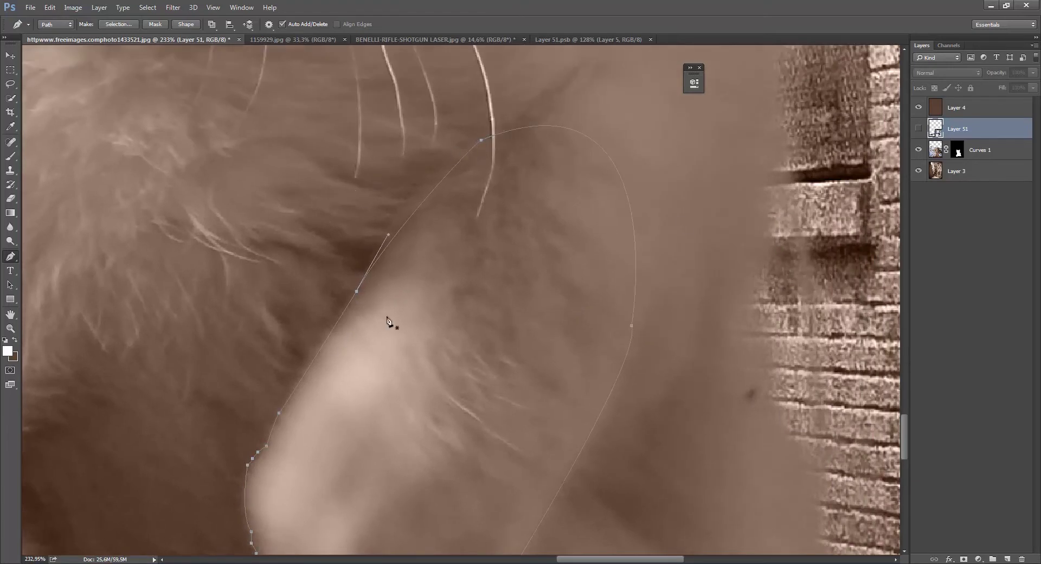
Step: Show the shotgun layer and mask it with the inverted paw path selection so the kitten's raised leg covers the gun
{"action": "left_click", "coordinate": [918, 128]}
{"action": "key", "text": "ctrl+Return"}
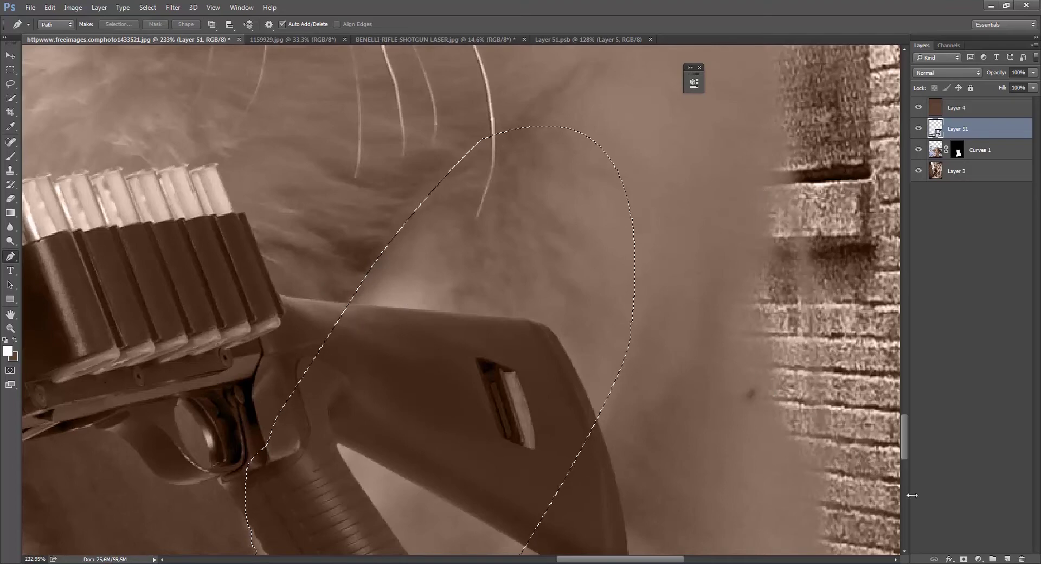
{"action": "left_click", "coordinate": [963, 559]}
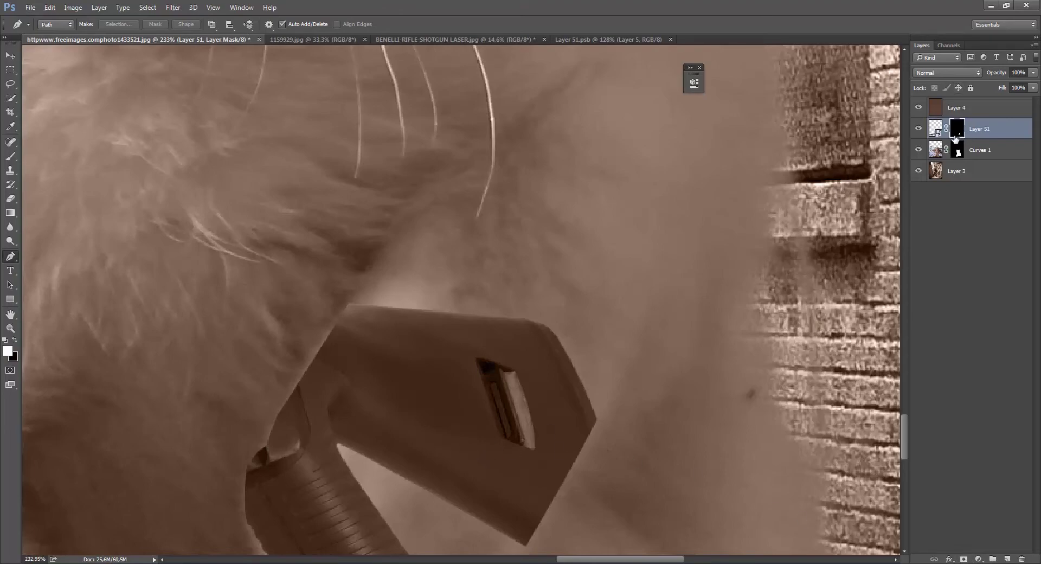
{"action": "key", "text": "ctrl+i"}
{"action": "left_click_drag", "start_coordinate": [517, 401], "coordinate": [531, 343]}
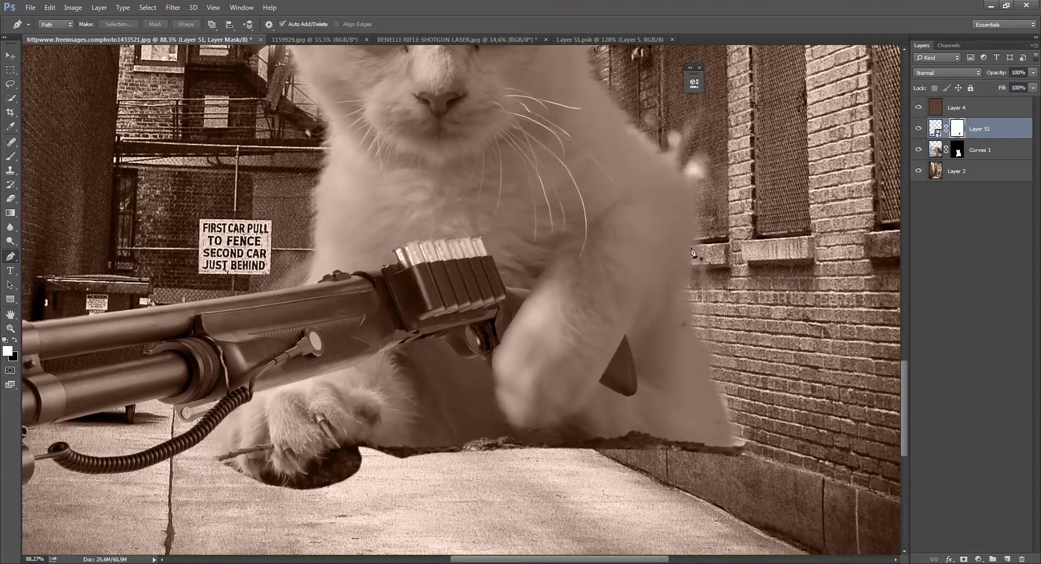
Step: Add a new empty layer above the shotgun layer and name it "shotgun shaddow"
{"action": "key", "text": "ctrl+shift+alt+n"}
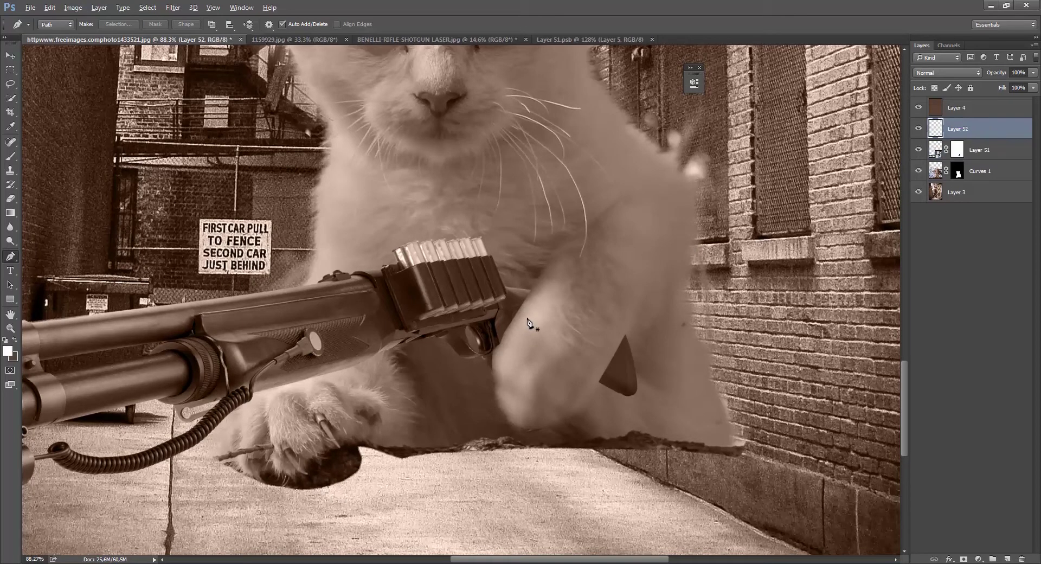
{"action": "double_click", "coordinate": [957, 129]}
{"action": "type", "text": "shotgun shaddow"}
{"action": "key", "text": "Return"}
Step: Clip the shadow layer to the shotgun and brush soft black shading onto the stock beside the kitten's raised paw
{"action": "key", "text": "b"}
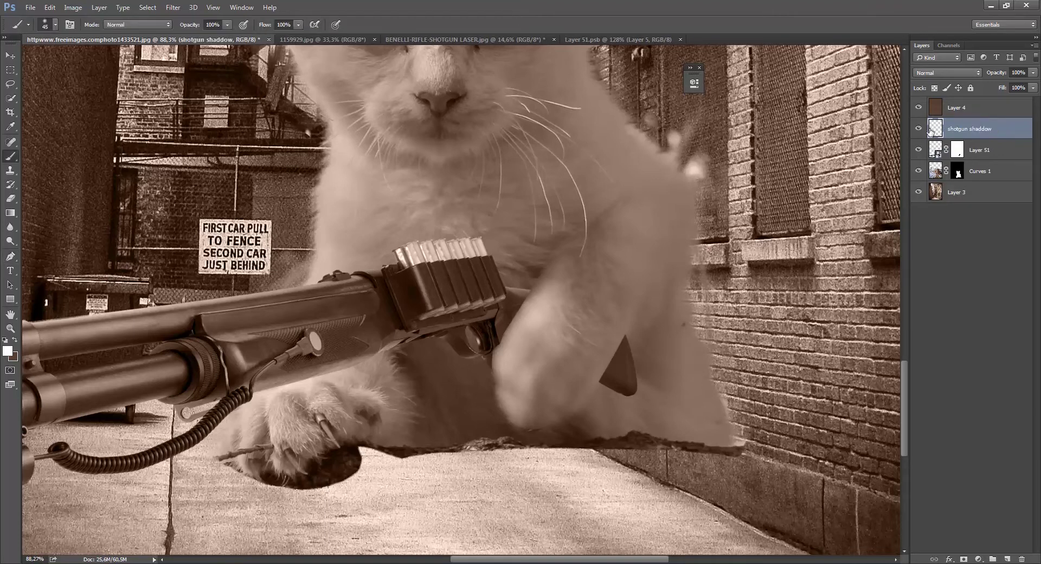
{"action": "key", "text": "x"}
{"action": "scroll", "coordinate": [545, 293], "scroll_direction": "up", "scroll_amount": 3}
{"action": "left_click_drag", "start_coordinate": [528, 297], "coordinate": [505, 332]}
{"action": "key", "text": "ctrl+z"}
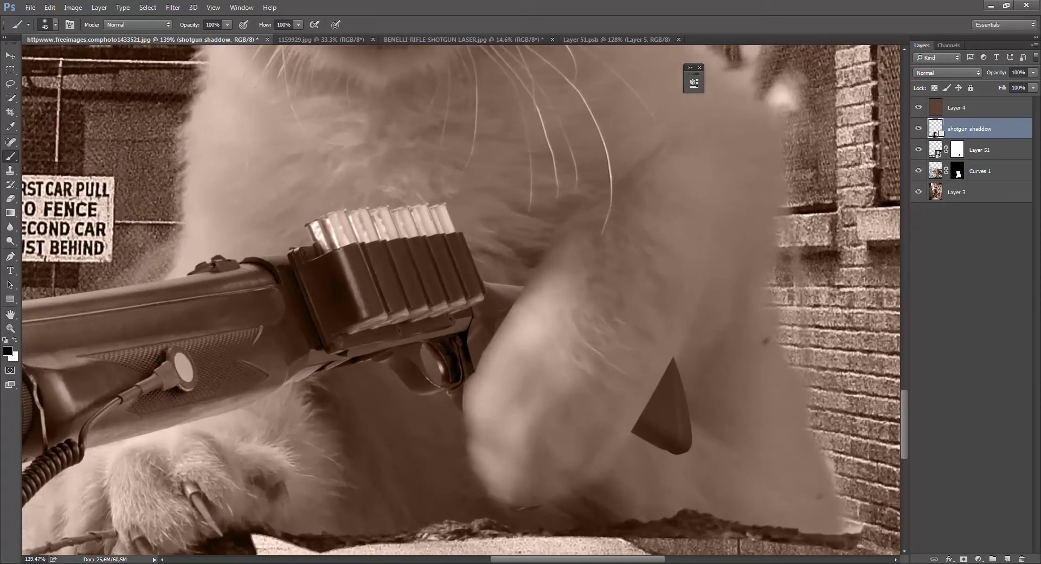
{"action": "left_click", "coordinate": [929, 138], "text": "alt"}
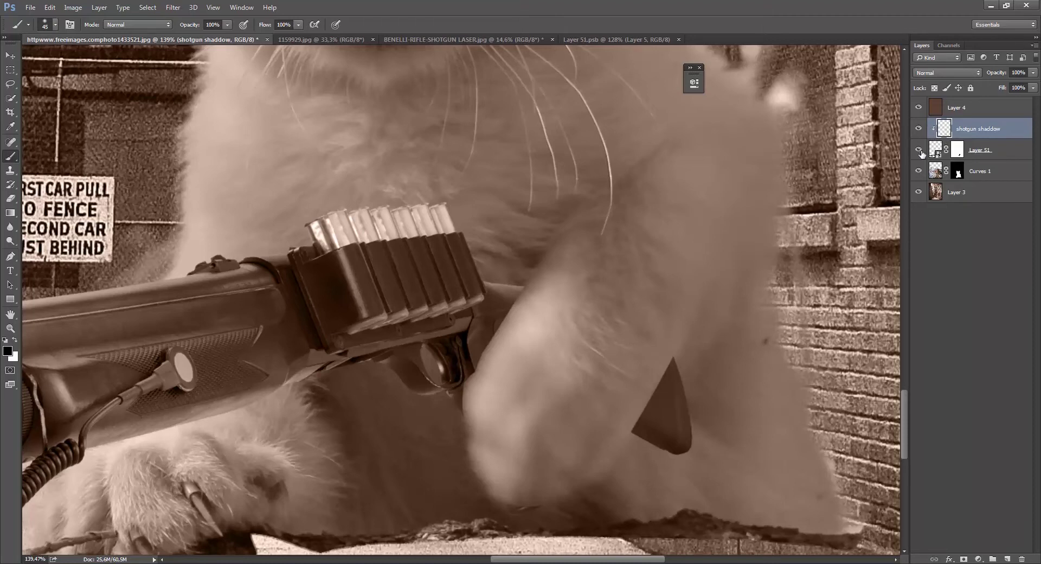
{"action": "mouse_move", "coordinate": [527, 284]}
{"action": "left_mouse_down"}
{"action": "mouse_move", "coordinate": [535, 288]}
{"action": "mouse_move", "coordinate": [516, 332]}
{"action": "mouse_move", "coordinate": [503, 338]}
{"action": "left_mouse_up"}
{"action": "left_click_drag", "start_coordinate": [521, 294], "coordinate": [468, 406]}
{"action": "mouse_move", "coordinate": [505, 324]}
{"action": "left_mouse_down"}
{"action": "mouse_move", "coordinate": [530, 302]}
{"action": "mouse_move", "coordinate": [557, 313]}
{"action": "mouse_move", "coordinate": [497, 418]}
{"action": "left_mouse_up"}
Step: Lower the opacity of the shotgun shadow layer to 57%
{"action": "key", "text": "c"}
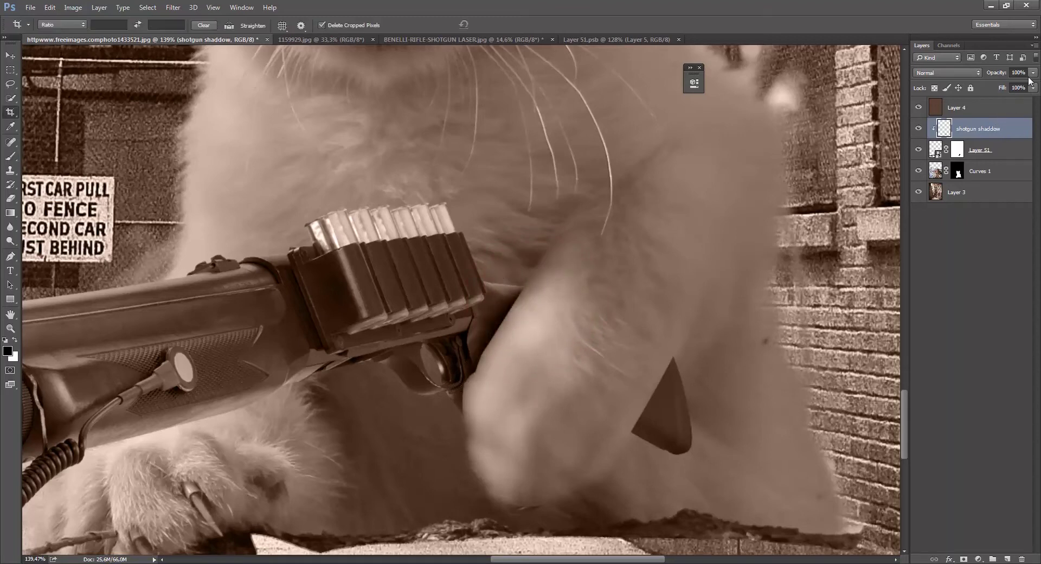
{"action": "left_click", "coordinate": [1031, 73]}
{"action": "left_click_drag", "start_coordinate": [1014, 82], "coordinate": [1009, 89]}
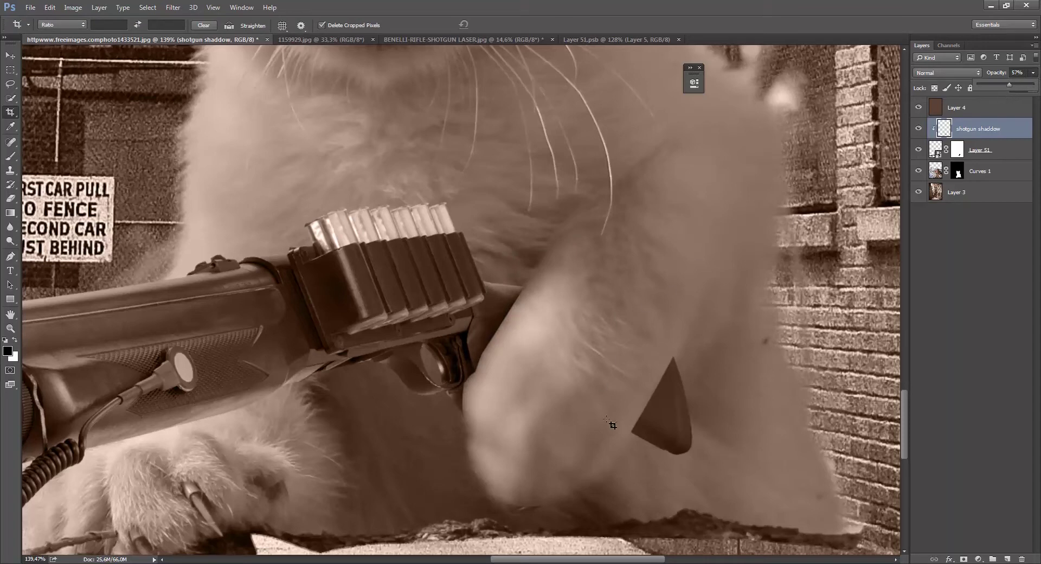
{"action": "key", "text": "b"}
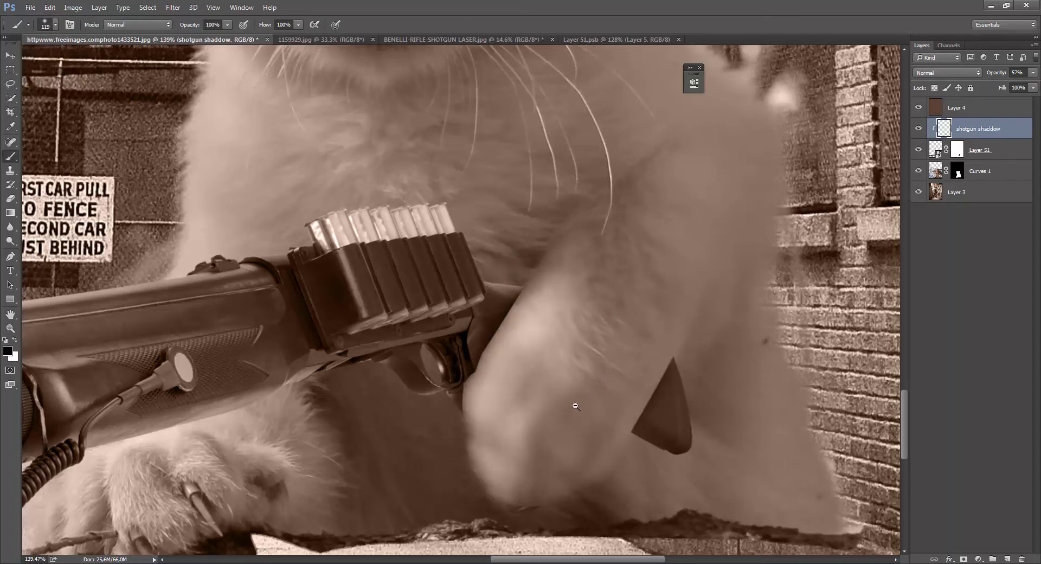
{"action": "left_click_drag", "start_coordinate": [562, 414], "coordinate": [529, 396]}
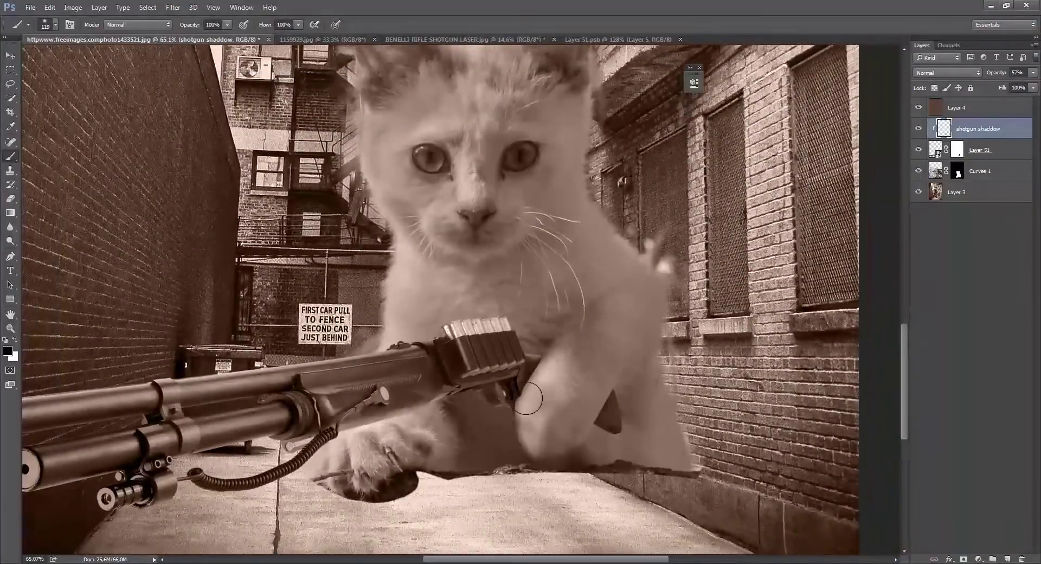
{"action": "left_click_drag", "start_coordinate": [513, 431], "coordinate": [500, 423]}
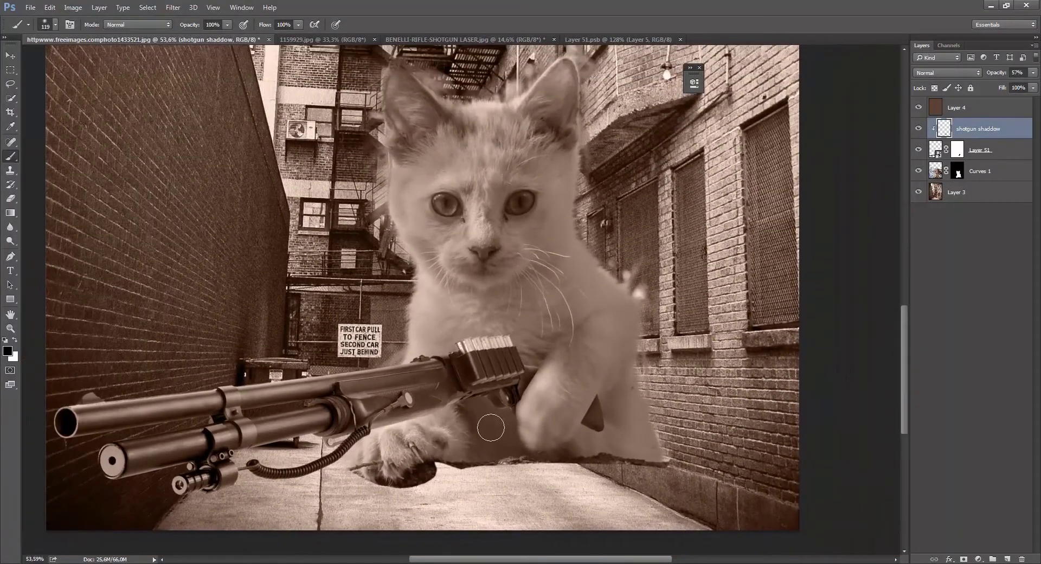
{"action": "key", "text": "v"}
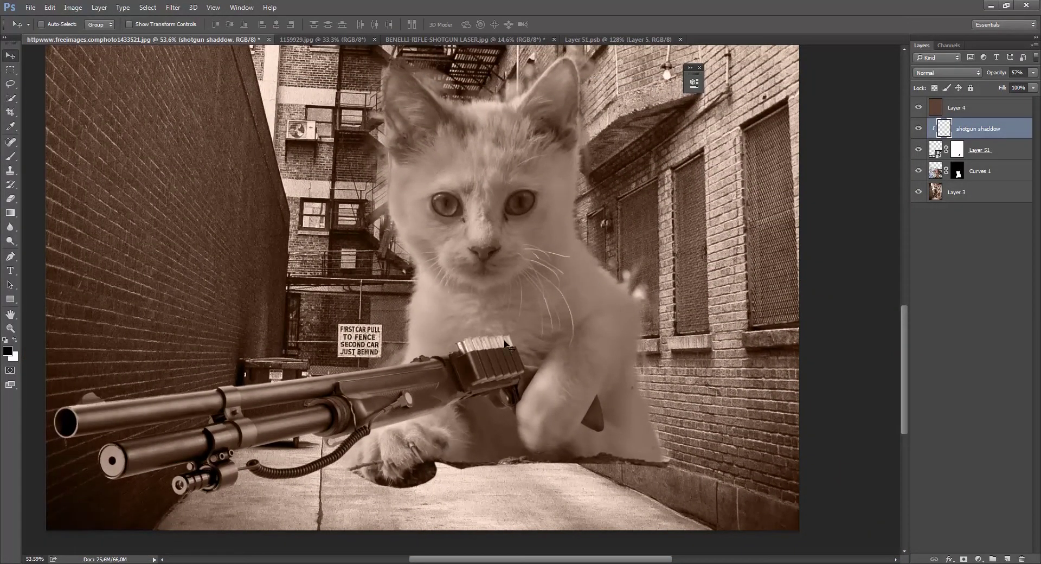
Step: Hide the shotgun shadow layer and the shotgun layer to expose the kitten's resting front paw
{"action": "left_click", "coordinate": [919, 148]}
{"action": "left_click", "coordinate": [918, 147]}
{"action": "left_click", "coordinate": [919, 131]}
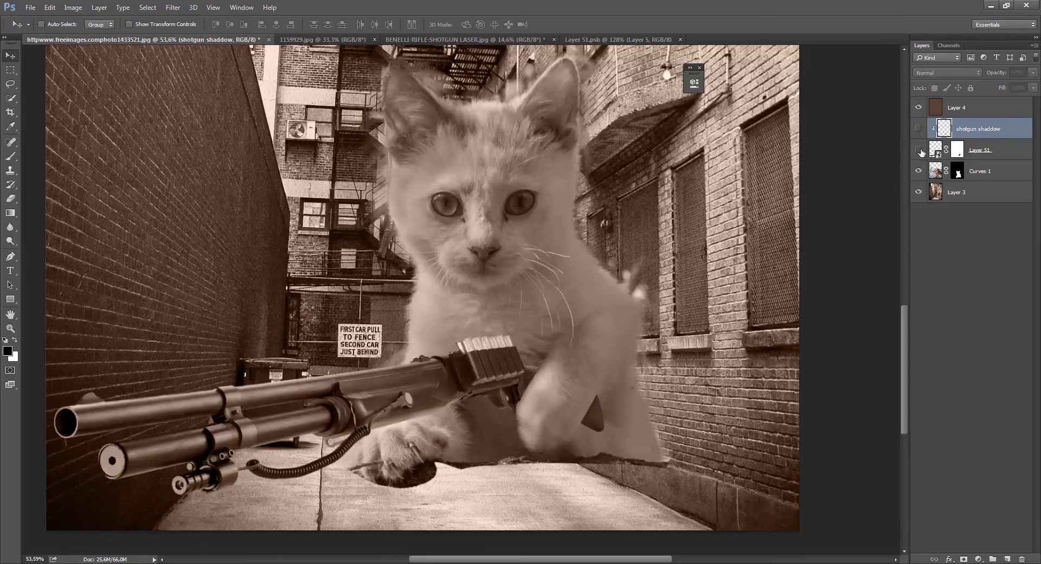
{"action": "left_click", "coordinate": [918, 149]}
{"action": "left_click", "coordinate": [919, 171]}
{"action": "left_click", "coordinate": [918, 170]}
Step: Lasso the kitten's resting front paw on the kitten layer and copy it to a new layer
{"action": "left_click", "coordinate": [934, 171]}
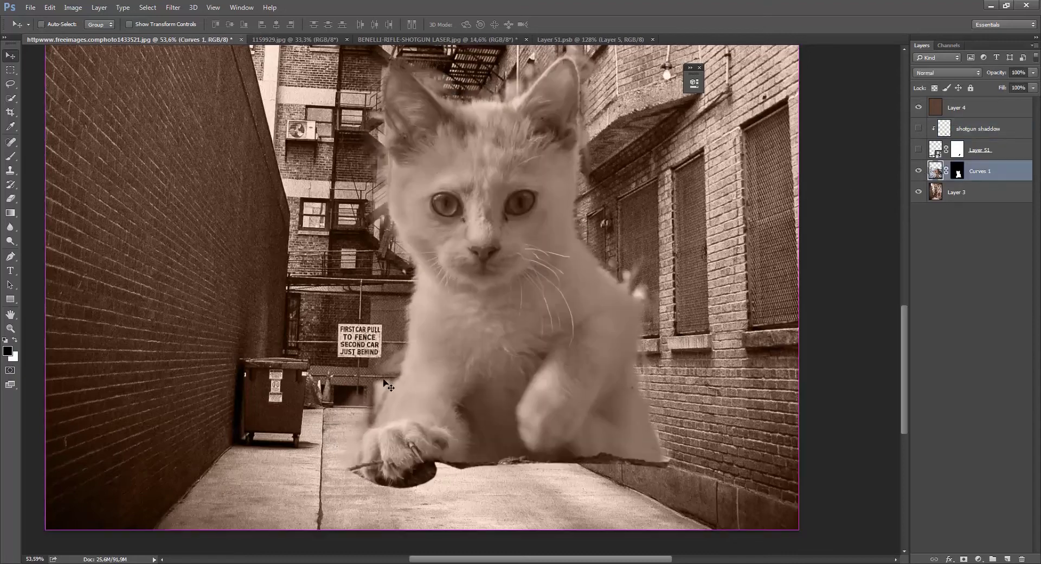
{"action": "key", "text": "alt+space"}
{"action": "scroll", "coordinate": [351, 469], "scroll_direction": "up", "scroll_amount": 5}
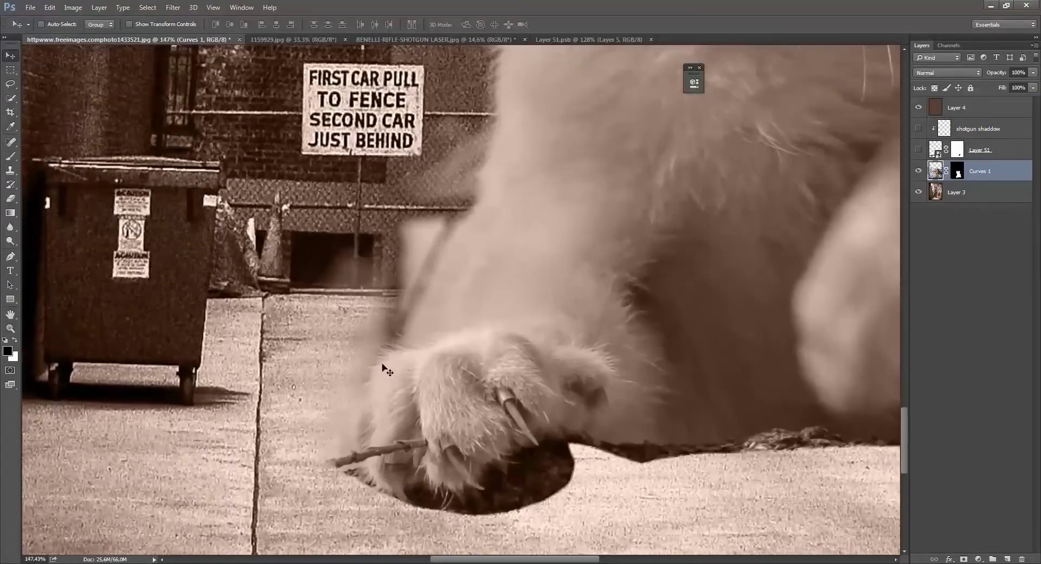
{"action": "key", "text": "l"}
{"action": "left_click_drag", "start_coordinate": [387, 350], "coordinate": [533, 320]}
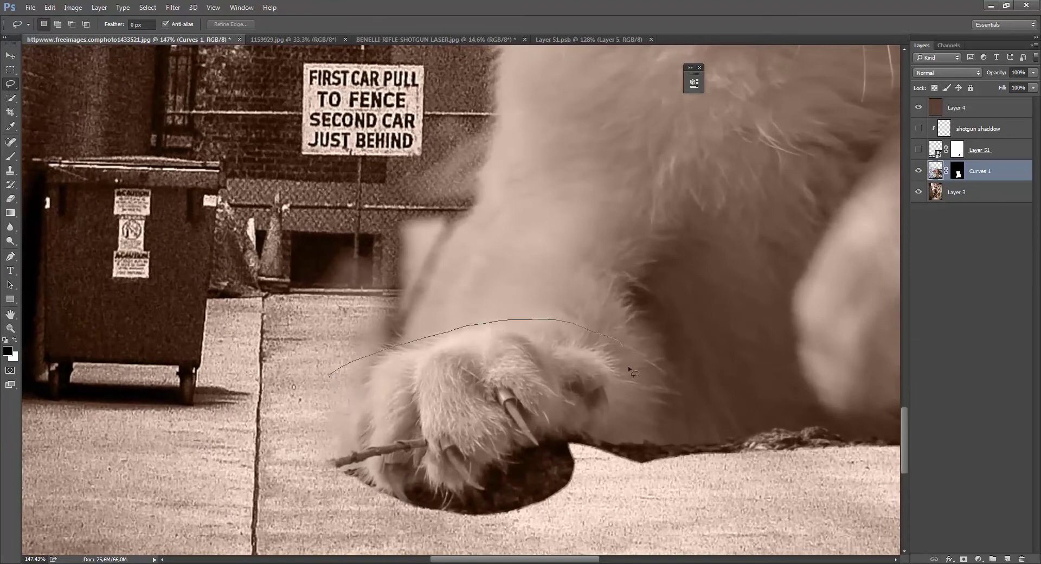
{"action": "mouse_move", "coordinate": [583, 487]}
{"action": "left_mouse_down"}
{"action": "mouse_move", "coordinate": [502, 527]}
{"action": "mouse_move", "coordinate": [342, 513]}
{"action": "mouse_move", "coordinate": [314, 404]}
{"action": "mouse_move", "coordinate": [328, 376]}
{"action": "left_mouse_up"}
{"action": "key", "text": "ctrl+j"}
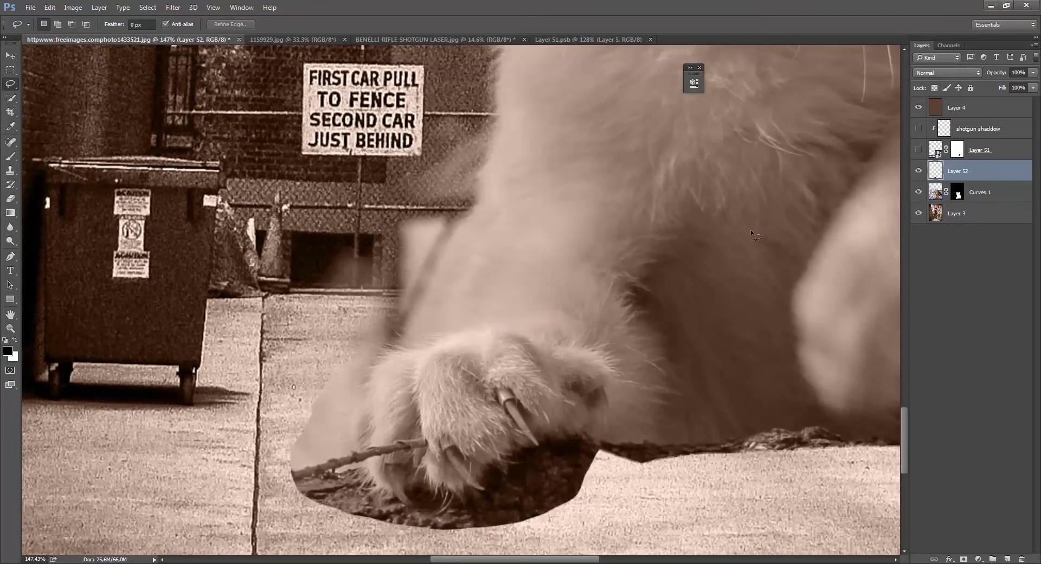
Step: Stack the paw copy above the shotgun layers and, with the shotgun shown again, place it over the gun's receiver
{"action": "left_click_drag", "start_coordinate": [939, 176], "coordinate": [965, 117]}
{"action": "left_click", "coordinate": [918, 170]}
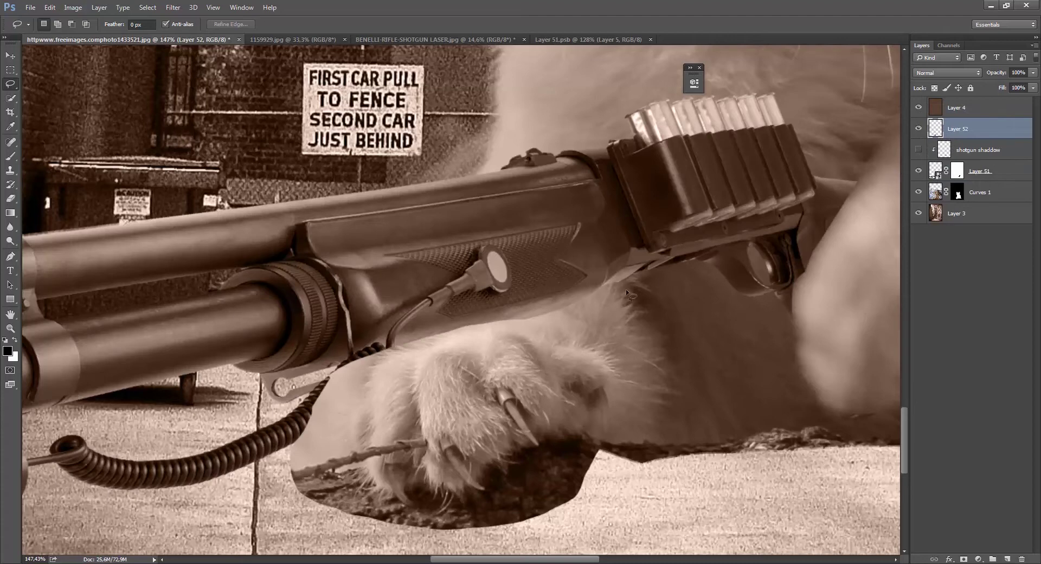
{"action": "left_click_drag", "start_coordinate": [597, 303], "coordinate": [527, 327]}
{"action": "key", "text": "v"}
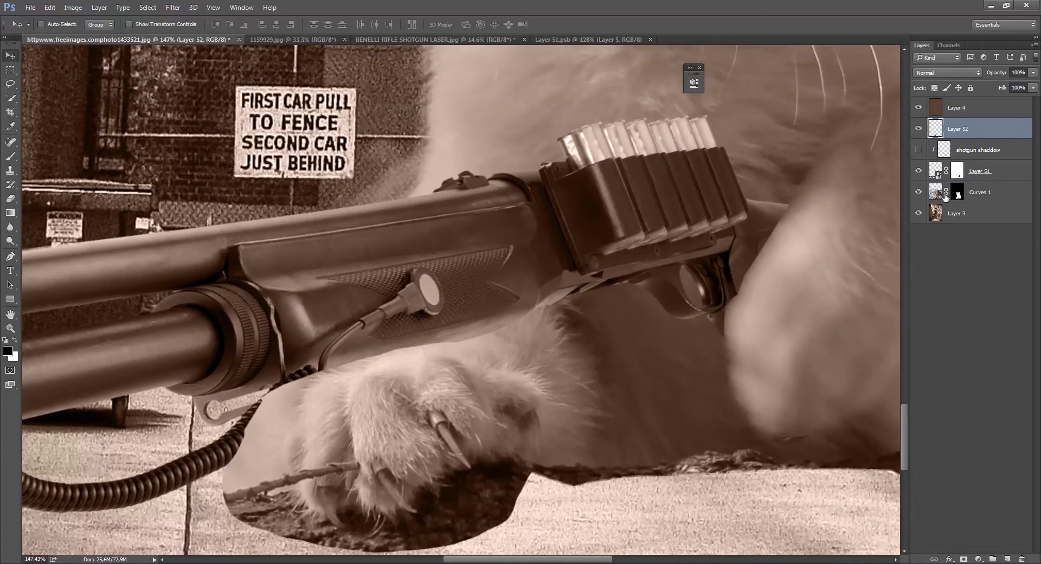
{"action": "left_click_drag", "start_coordinate": [326, 400], "coordinate": [391, 294]}
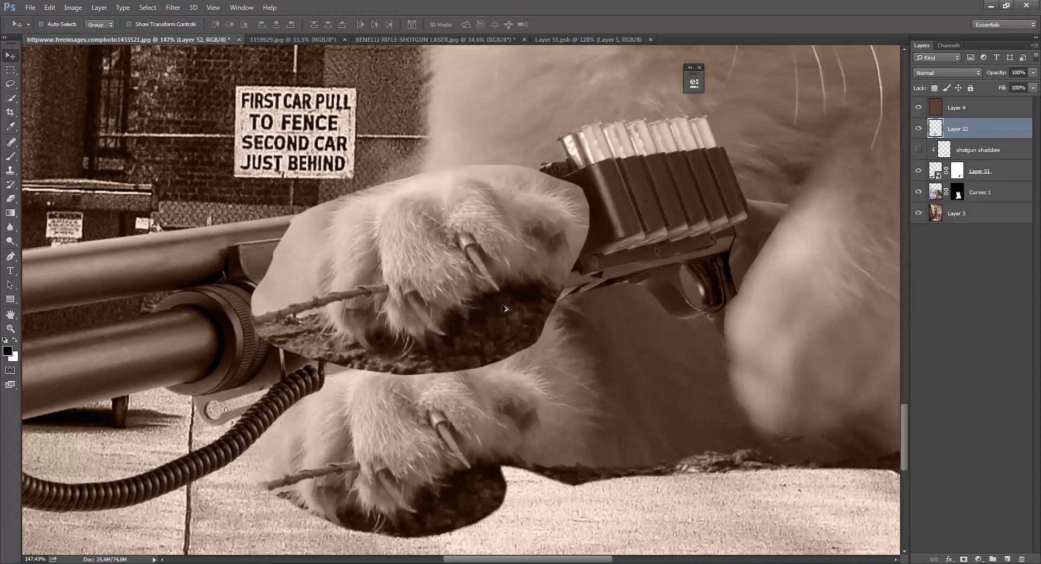
Step: Unlink the shotgun layer from its mask and rotate the gun slightly so its barrels point lower
{"action": "scroll", "coordinate": [505, 310], "scroll_direction": "down", "scroll_amount": 5}
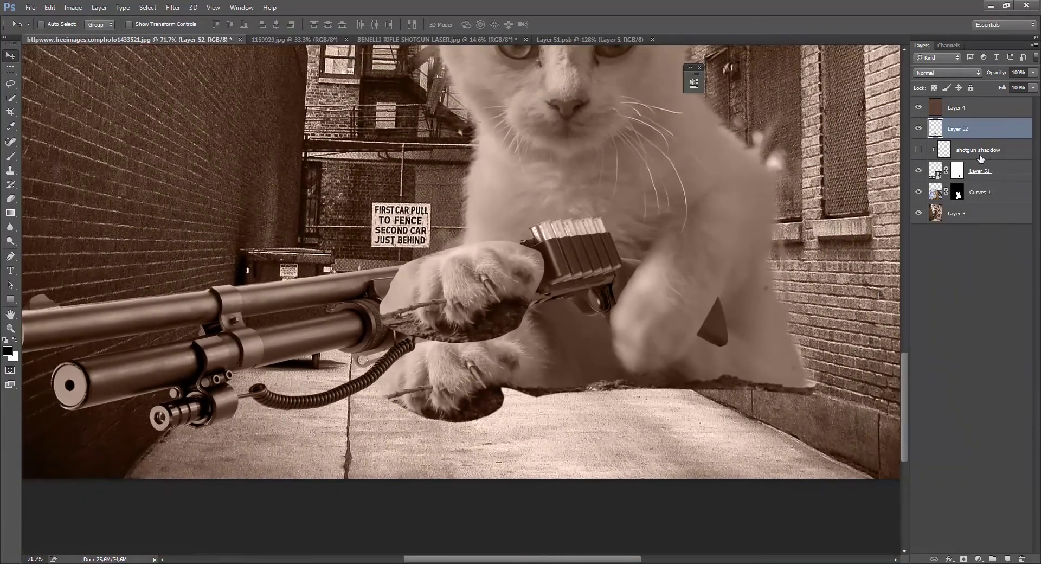
{"action": "left_click", "coordinate": [933, 172]}
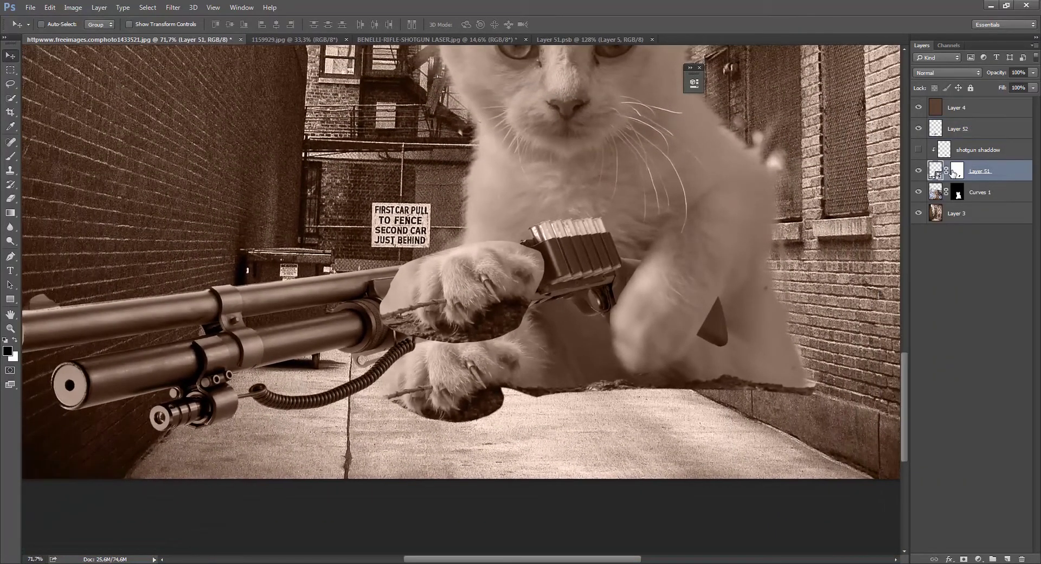
{"action": "key", "text": "ctrl+t"}
{"action": "mouse_move", "coordinate": [588, 290]}
{"action": "left_mouse_down"}
{"action": "mouse_move", "coordinate": [596, 319]}
{"action": "mouse_move", "coordinate": [607, 317]}
{"action": "mouse_move", "coordinate": [581, 298]}
{"action": "left_mouse_up"}
{"action": "key", "text": "Return"}
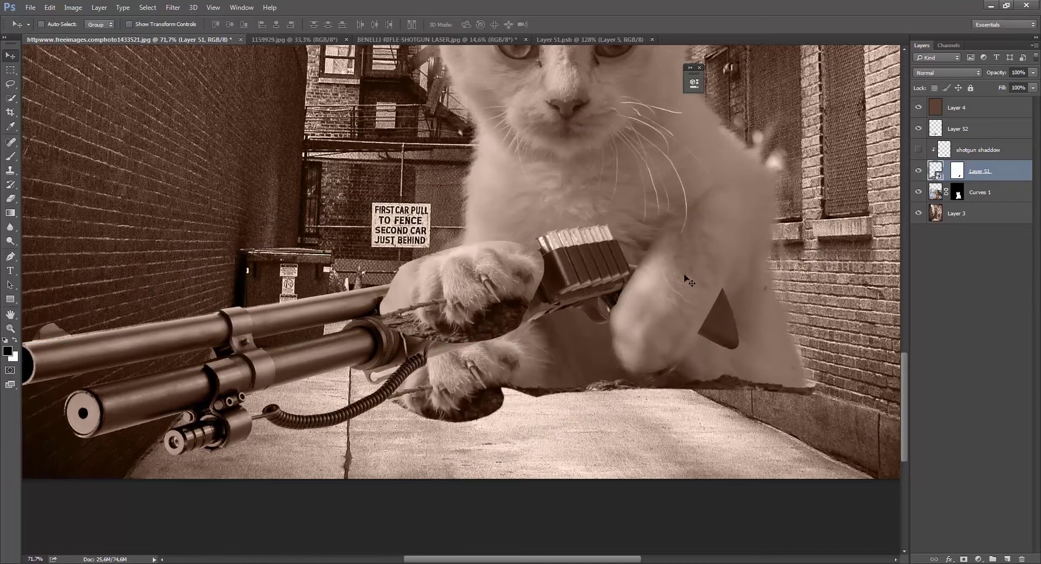
{"action": "left_click_drag", "start_coordinate": [499, 317], "coordinate": [563, 298]}
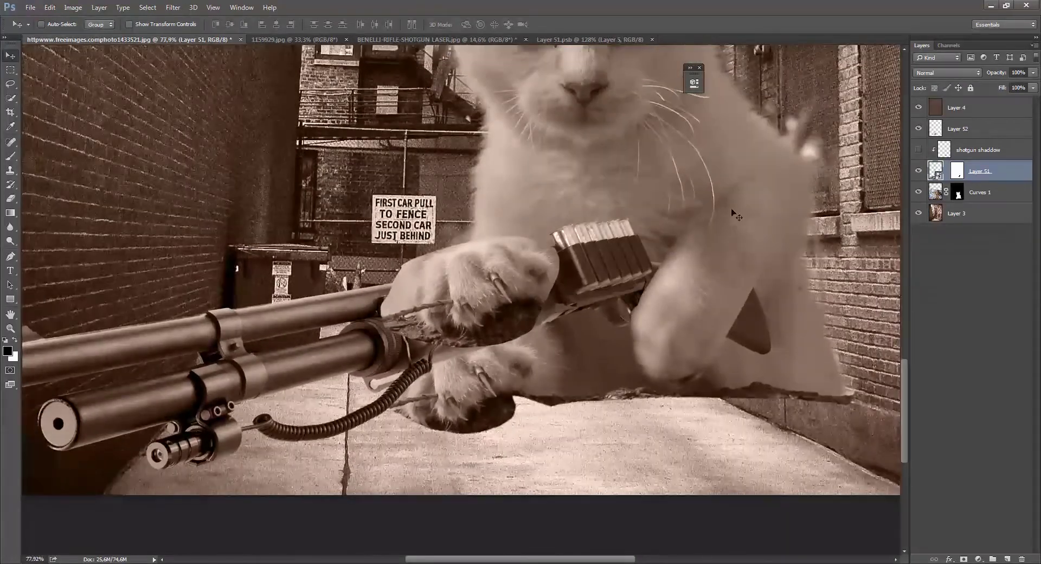
Step: Add a white layer mask to the paw copy layer
{"action": "left_click", "coordinate": [958, 130]}
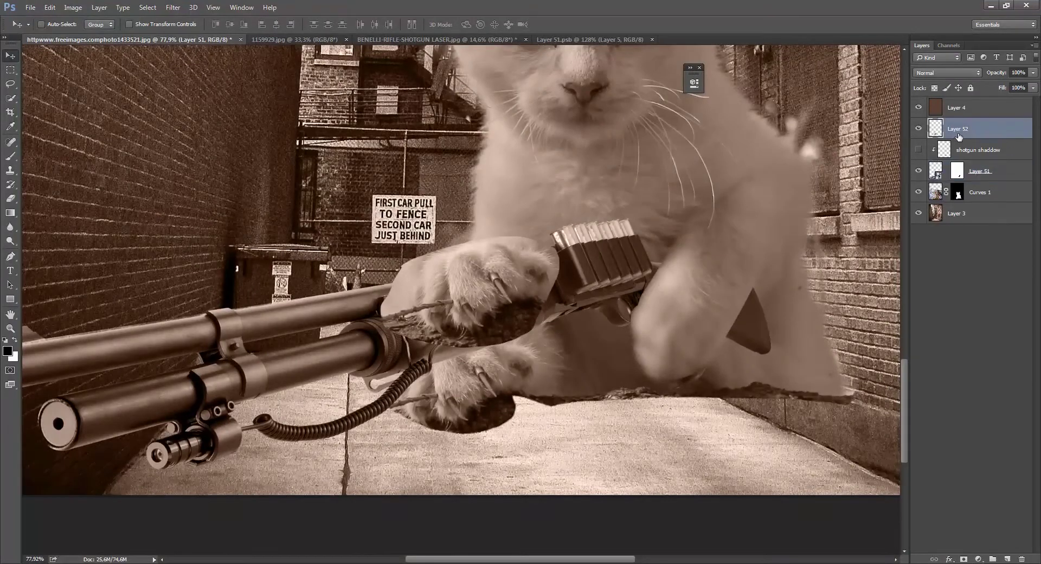
{"action": "left_click", "coordinate": [964, 559]}
{"action": "key", "text": "b"}
{"action": "key", "text": "x"}
{"action": "scroll", "coordinate": [531, 291], "scroll_direction": "down", "scroll_amount": 2}
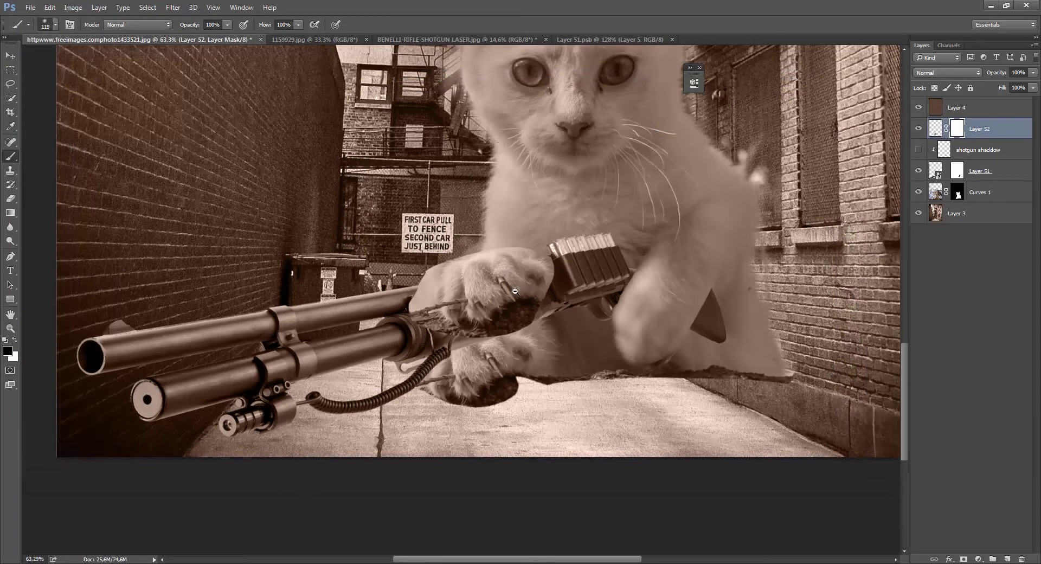
{"action": "scroll", "coordinate": [516, 289], "scroll_direction": "up", "scroll_amount": 10}
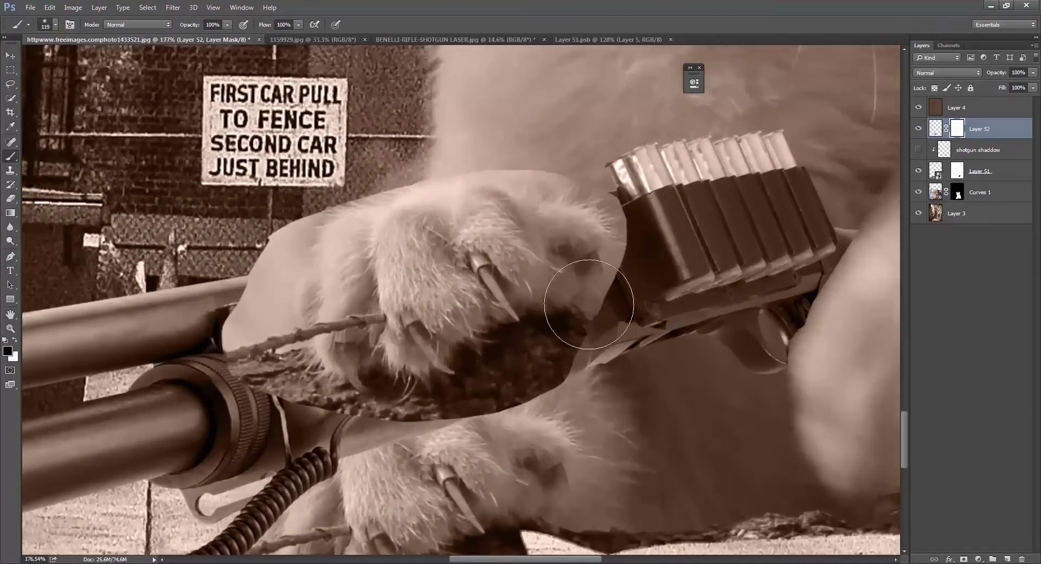
Step: Start a Pen path along the underside of the copied paw, where the toes meet the ground
{"action": "key", "text": "p"}
{"action": "left_click_drag", "start_coordinate": [541, 309], "coordinate": [521, 307]}
{"action": "key", "text": "ctrl+z"}
{"action": "left_click", "coordinate": [544, 309]}
{"action": "left_click", "coordinate": [535, 309]}
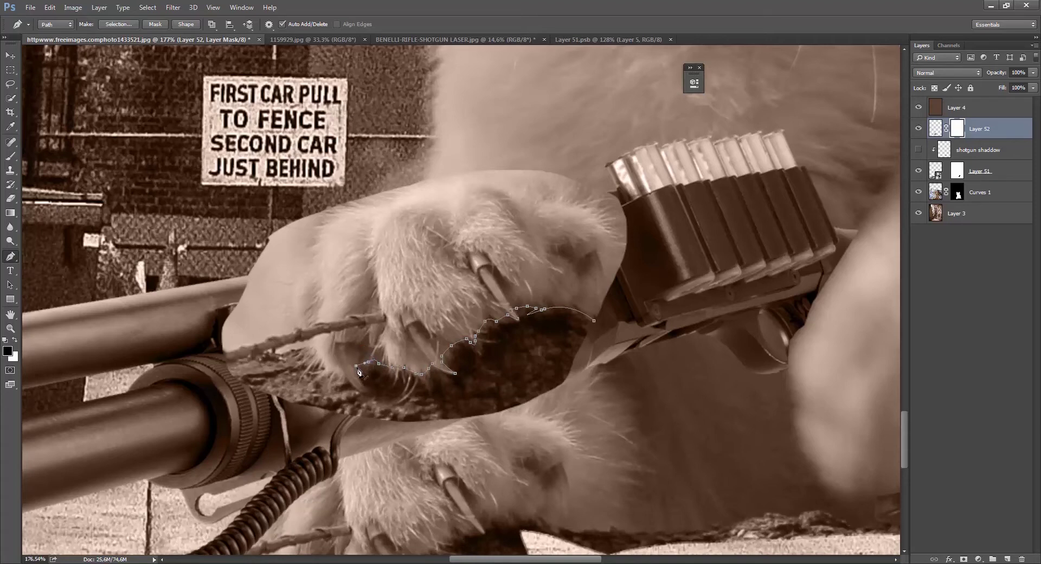
Step: Continue the Pen path up the outer side of the copied paw and around the leftover ground back to its start
{"action": "left_click_drag", "start_coordinate": [368, 391], "coordinate": [383, 402]}
{"action": "left_click_drag", "start_coordinate": [347, 373], "coordinate": [339, 380]}
{"action": "left_click_drag", "start_coordinate": [302, 259], "coordinate": [304, 256]}
{"action": "left_click_drag", "start_coordinate": [307, 250], "coordinate": [308, 246]}
{"action": "left_click_drag", "start_coordinate": [309, 236], "coordinate": [318, 221]}
{"action": "left_click_drag", "start_coordinate": [320, 219], "coordinate": [243, 228]}
{"action": "left_click_drag", "start_coordinate": [187, 289], "coordinate": [182, 313]}
{"action": "left_click_drag", "start_coordinate": [206, 440], "coordinate": [217, 444]}
{"action": "left_click", "coordinate": [375, 447]}
{"action": "left_click", "coordinate": [593, 427]}
{"action": "left_click", "coordinate": [646, 317]}
Step: Convert the path to a selection, fill it with black on the paw copy's mask, and deselect
{"action": "key", "text": "ctrl+Return"}
{"action": "key", "text": "x"}
{"action": "key", "text": "alt+BackSpace"}
{"action": "key", "text": "ctrl+d"}
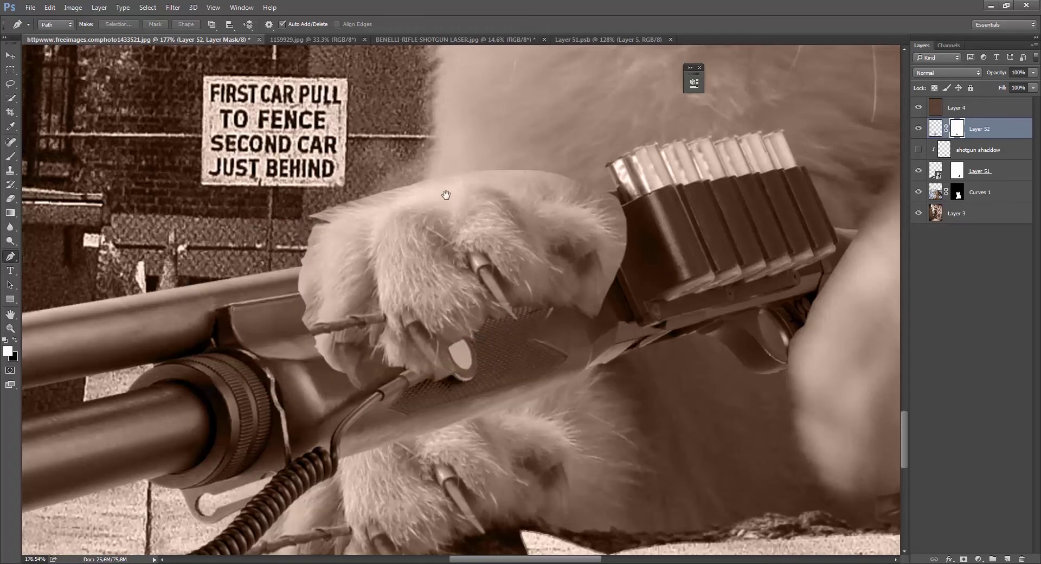
Step: Brush black with a soft 119 px brush on the paw copy's mask to blend its hard cut edges
{"action": "left_click_drag", "start_coordinate": [475, 200], "coordinate": [444, 230]}
{"action": "key", "text": "b"}
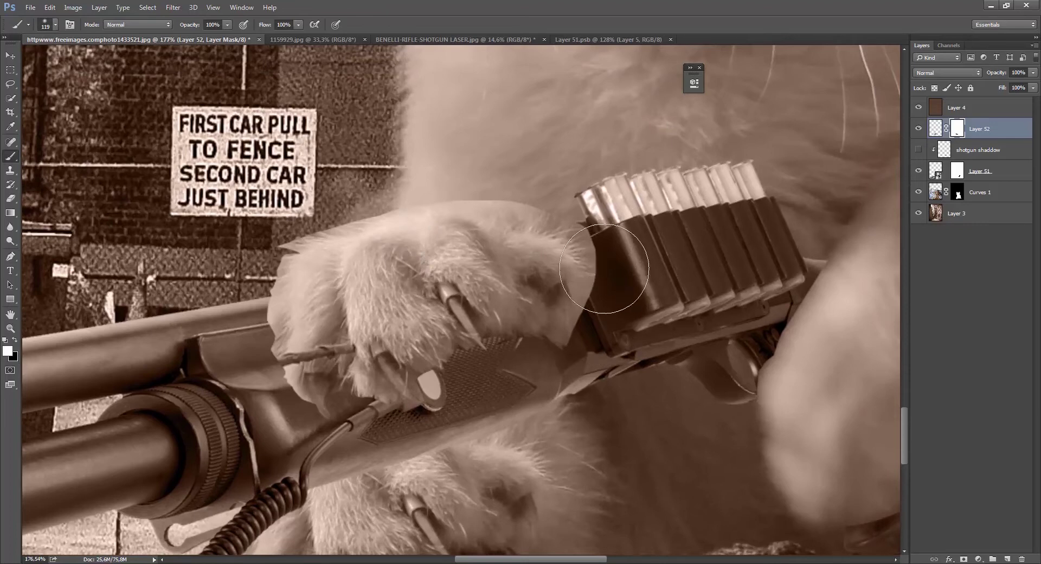
{"action": "left_click_drag", "start_coordinate": [572, 296], "coordinate": [569, 302]}
{"action": "key", "text": "x"}
{"action": "right_click", "coordinate": [611, 267]}
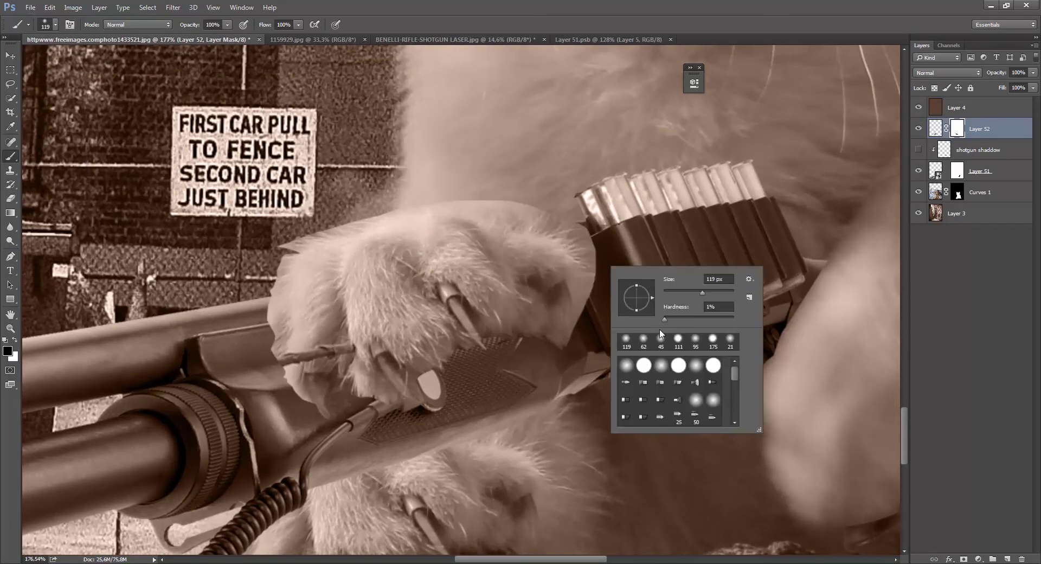
{"action": "key", "text": "Escape"}
{"action": "scroll", "coordinate": [558, 223], "scroll_direction": "down", "scroll_amount": 2}
{"action": "key", "text": "v"}
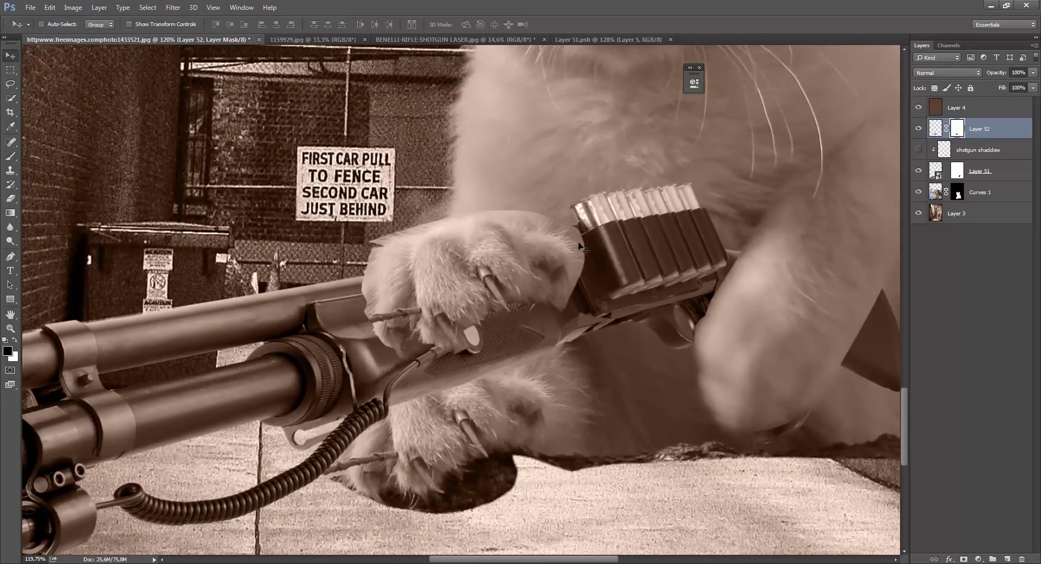
{"action": "key", "text": "b"}
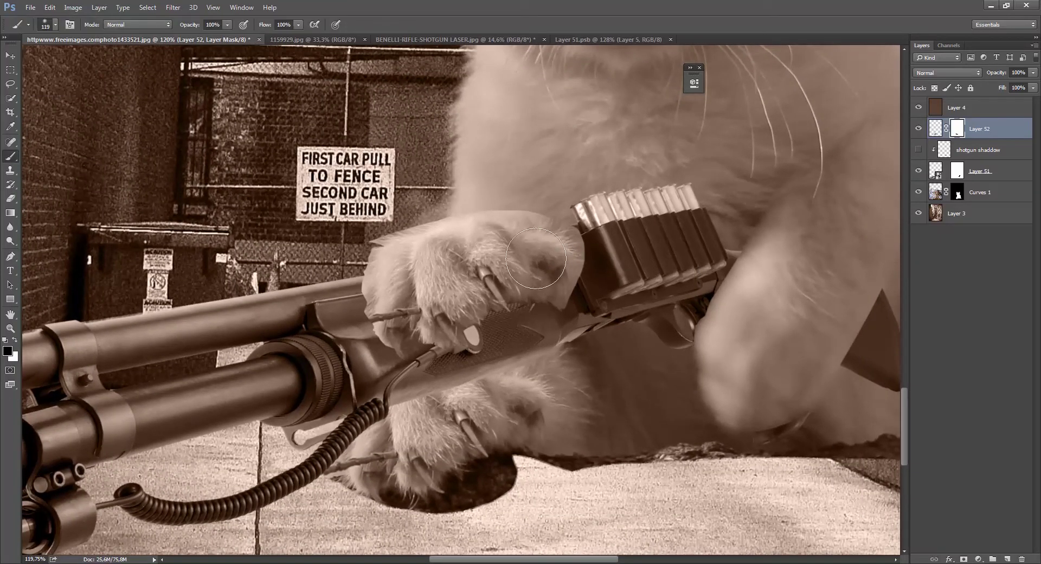
{"action": "scroll", "coordinate": [575, 310], "scroll_direction": "down", "scroll_amount": 1}
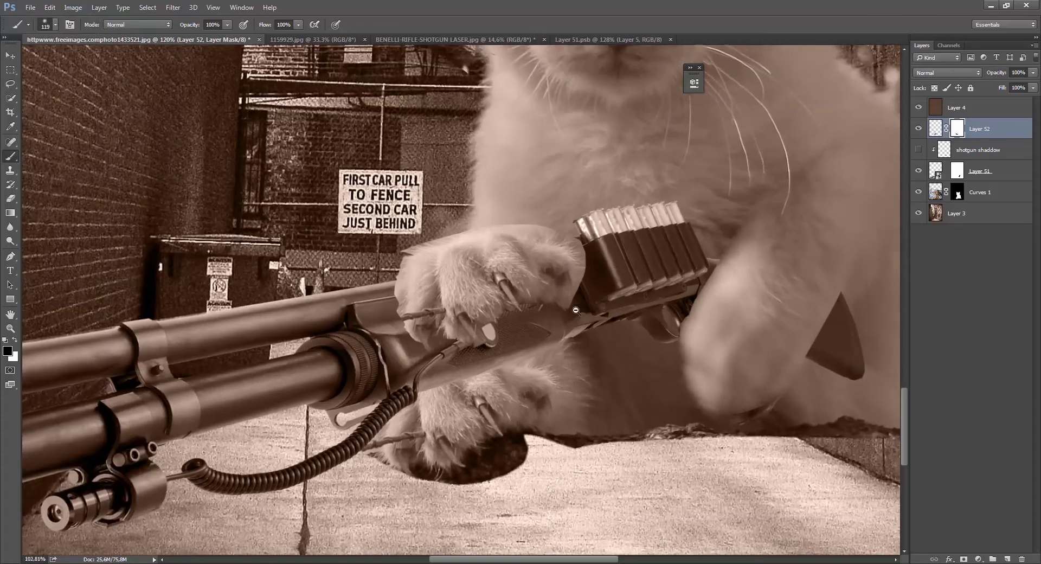
{"action": "scroll", "coordinate": [576, 310], "scroll_direction": "down", "scroll_amount": 1}
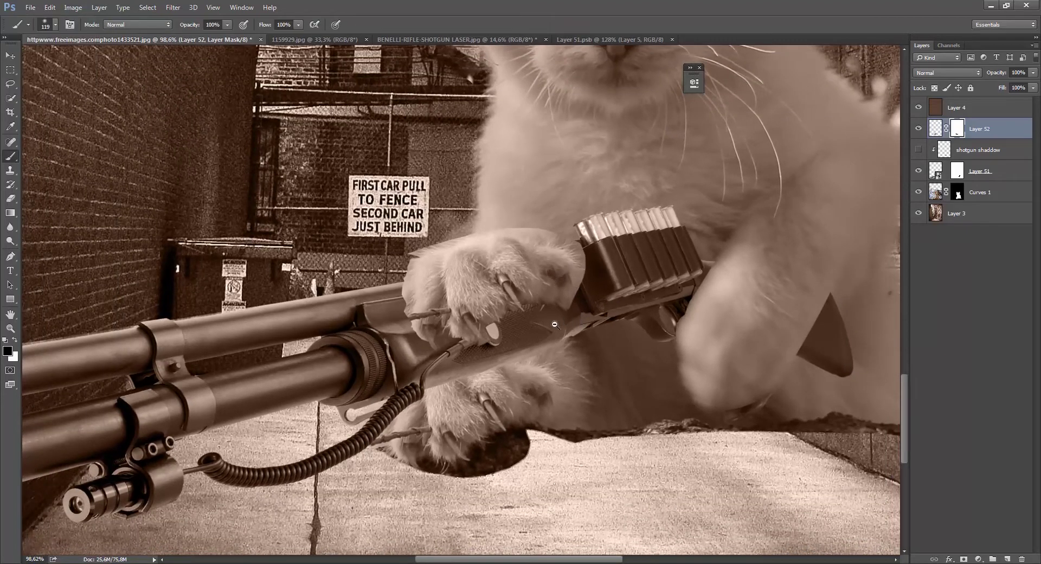
{"action": "mouse_move", "coordinate": [580, 308]}
{"action": "left_mouse_down"}
{"action": "mouse_move", "coordinate": [589, 263]}
{"action": "mouse_move", "coordinate": [571, 243]}
{"action": "mouse_move", "coordinate": [468, 236]}
{"action": "mouse_move", "coordinate": [394, 273]}
{"action": "mouse_move", "coordinate": [393, 297]}
{"action": "mouse_move", "coordinate": [404, 273]}
{"action": "mouse_move", "coordinate": [397, 321]}
{"action": "mouse_move", "coordinate": [398, 282]}
{"action": "mouse_move", "coordinate": [438, 283]}
{"action": "mouse_move", "coordinate": [422, 266]}
{"action": "left_mouse_up"}
{"action": "left_click_drag", "start_coordinate": [537, 215], "coordinate": [485, 237]}
Step: Reposition the copied paw over the shotgun's receiver and scale it down to about 80%
{"action": "key", "text": "v"}
{"action": "left_click_drag", "start_coordinate": [447, 294], "coordinate": [472, 263]}
{"action": "key", "text": "ctrl+t"}
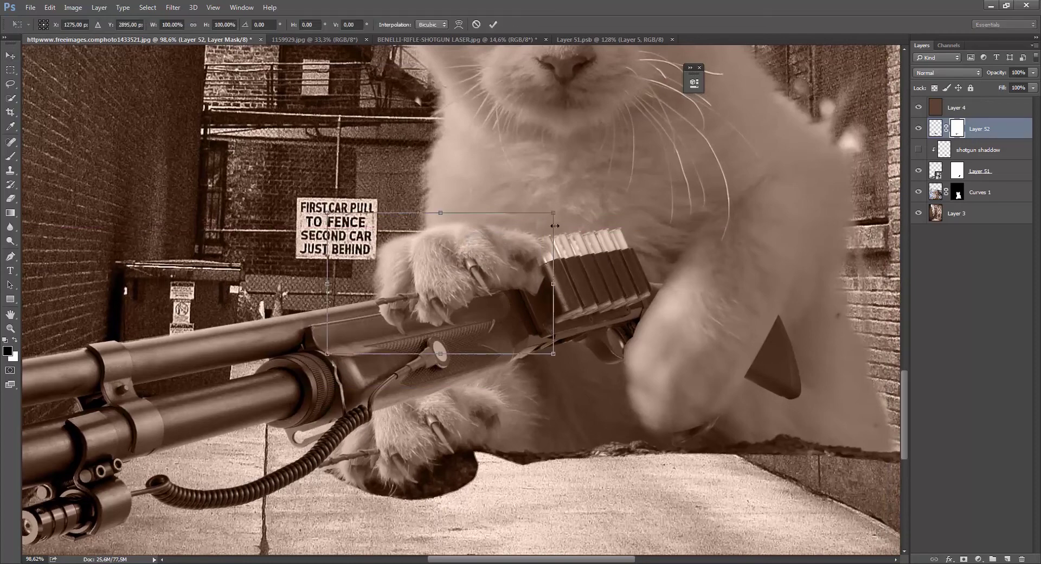
{"action": "left_click_drag", "start_coordinate": [549, 214], "coordinate": [515, 242]}
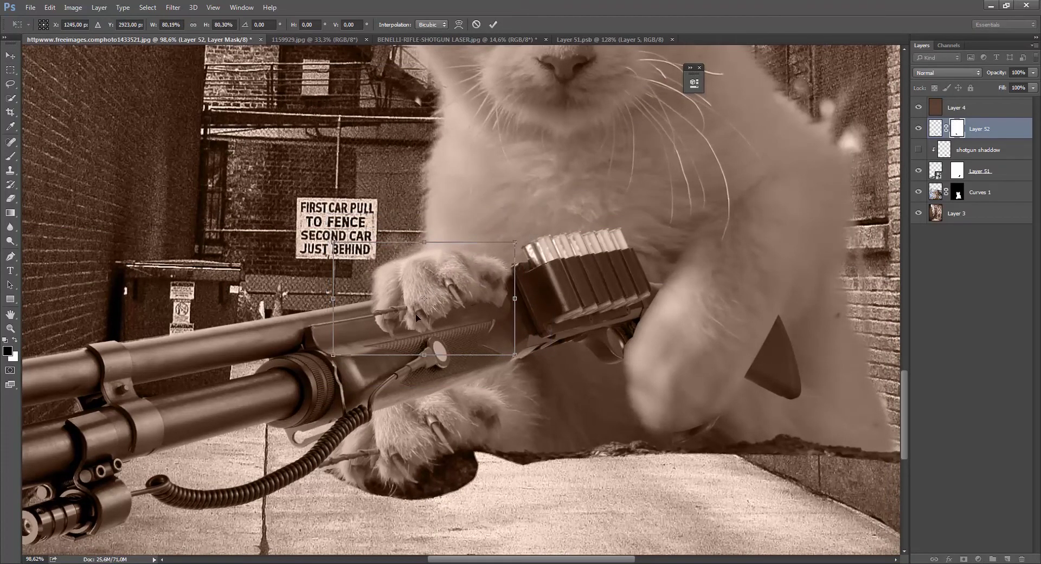
{"action": "key", "text": "Return"}
Step: Clone nearby fur over the dark twig crossing the outer toe of the copied paw with the 21 px Clone Stamp
{"action": "scroll", "coordinate": [458, 294], "scroll_direction": "down", "scroll_amount": 3}
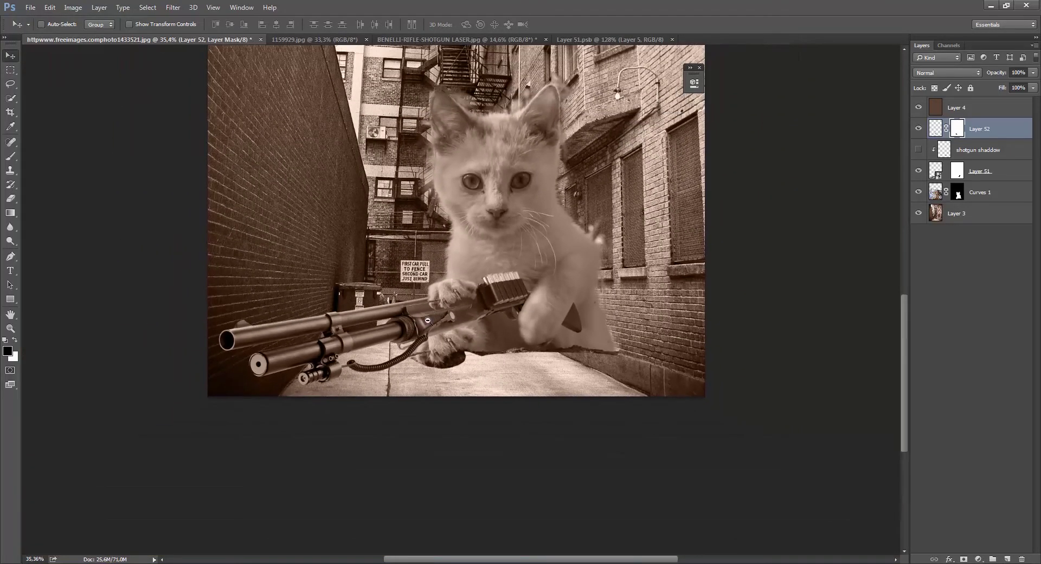
{"action": "scroll", "coordinate": [429, 321], "scroll_direction": "up", "scroll_amount": 3}
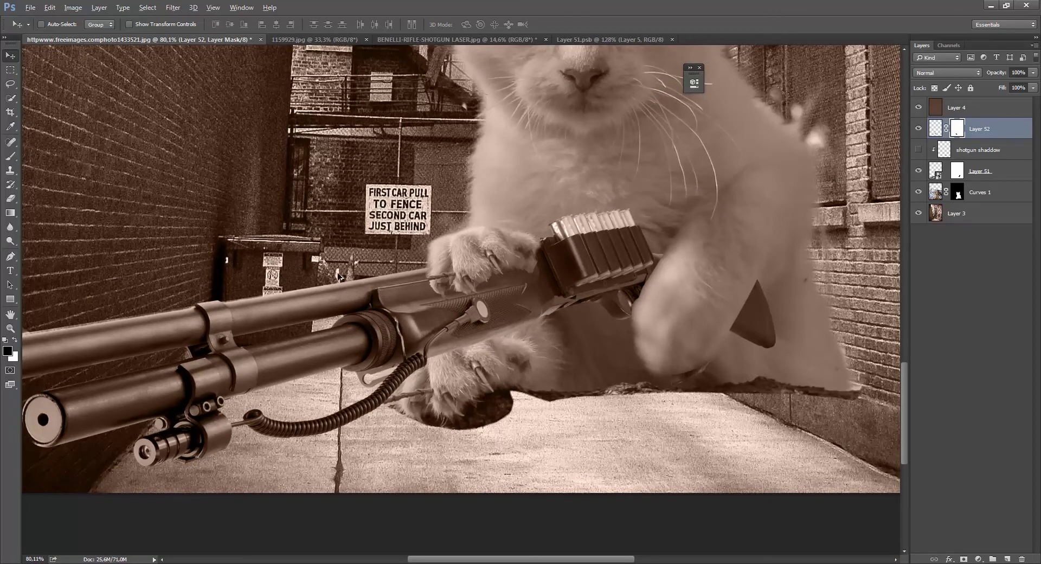
{"action": "scroll", "coordinate": [460, 268], "scroll_direction": "up", "scroll_amount": 5}
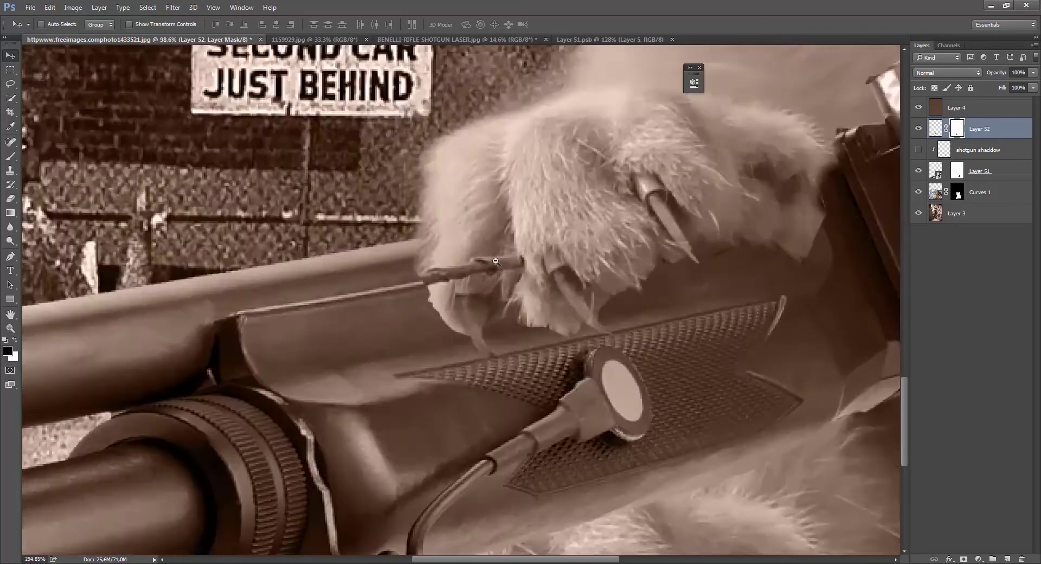
{"action": "key", "text": "s"}
{"action": "left_click", "coordinate": [935, 128]}
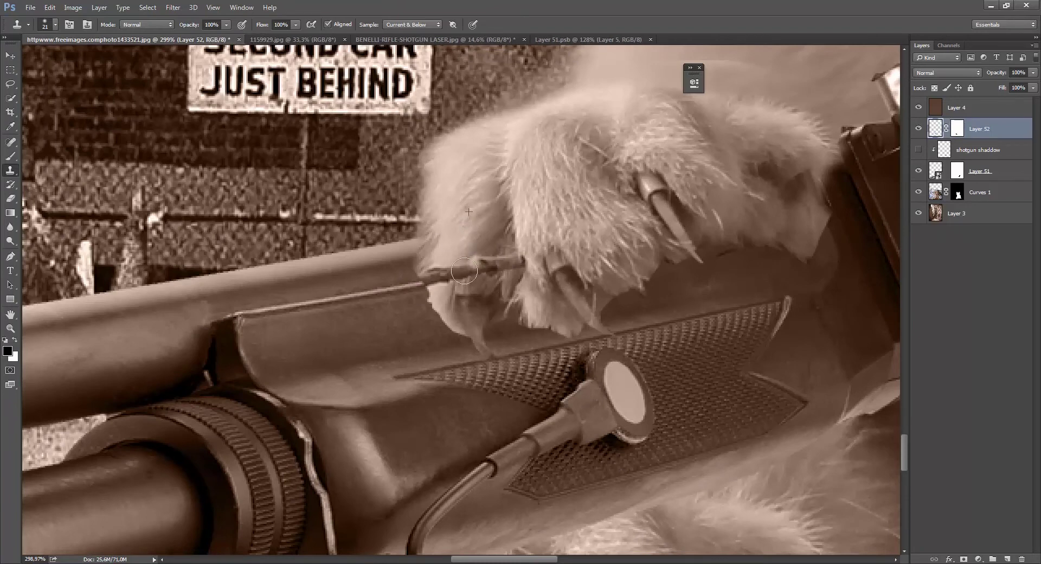
{"action": "left_click", "coordinate": [471, 228], "text": "alt"}
{"action": "mouse_move", "coordinate": [472, 263]}
{"action": "left_mouse_down"}
{"action": "mouse_move", "coordinate": [445, 283]}
{"action": "mouse_move", "coordinate": [461, 237]}
{"action": "mouse_move", "coordinate": [443, 239]}
{"action": "mouse_move", "coordinate": [426, 279]}
{"action": "left_mouse_up"}
{"action": "left_click", "coordinate": [443, 232], "text": "alt"}
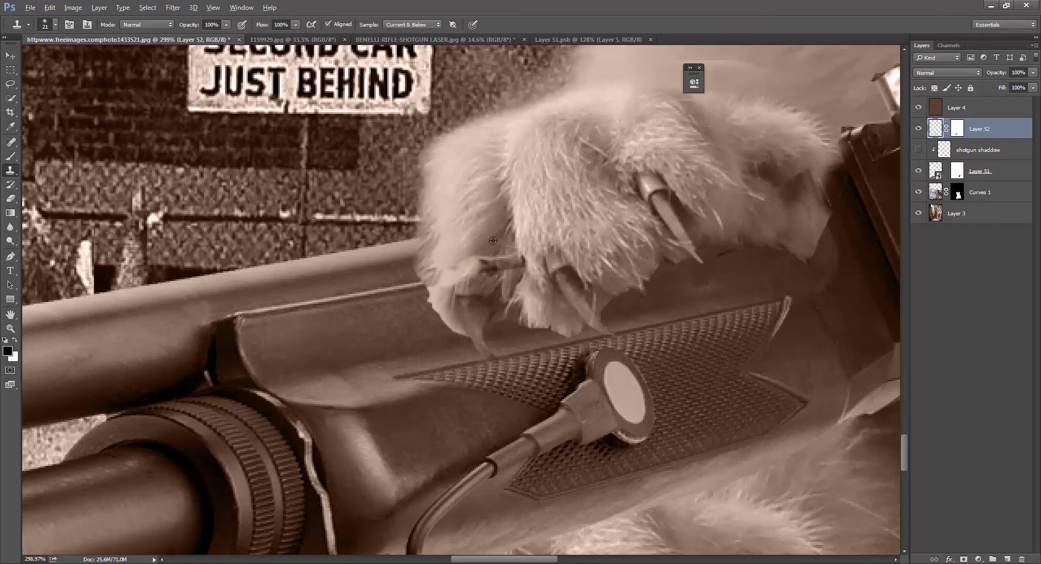
{"action": "mouse_move", "coordinate": [487, 253]}
{"action": "left_mouse_down"}
{"action": "mouse_move", "coordinate": [489, 268]}
{"action": "mouse_move", "coordinate": [508, 269]}
{"action": "mouse_move", "coordinate": [511, 258]}
{"action": "left_mouse_up"}
{"action": "left_click", "coordinate": [513, 226], "text": "alt"}
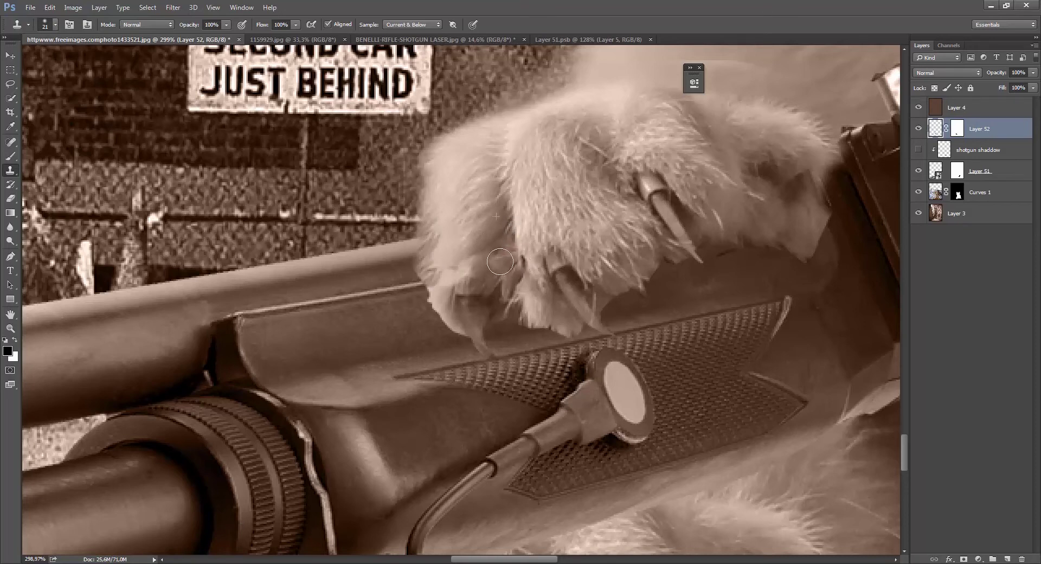
{"action": "key", "text": "alt+space"}
{"action": "key", "text": "Escape"}
Step: Show the shotgun shadow layer and make it active for brushing
{"action": "scroll", "coordinate": [520, 281], "scroll_direction": "down", "scroll_amount": 8}
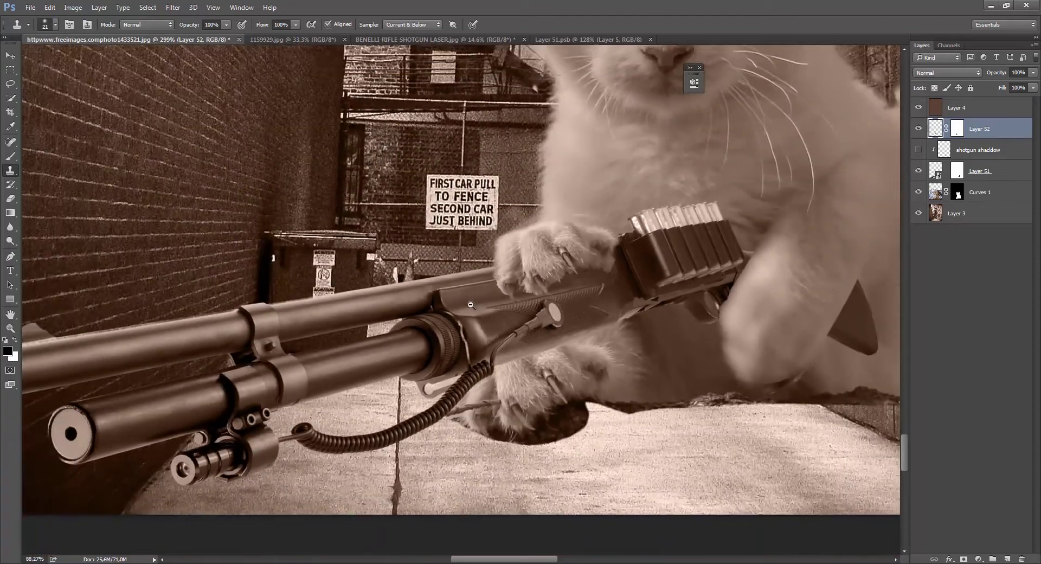
{"action": "key", "text": "b"}
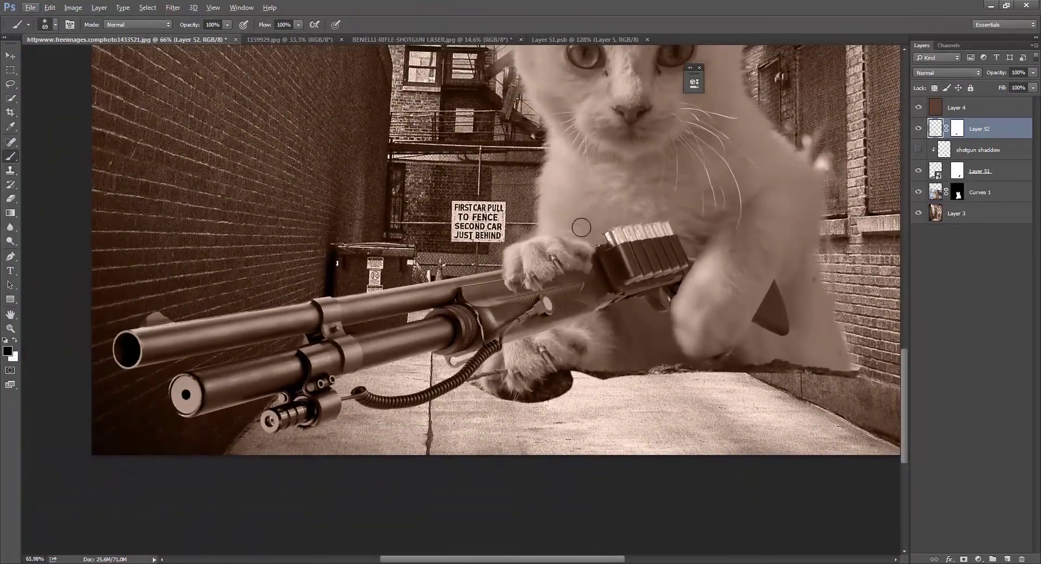
{"action": "key", "text": "x"}
{"action": "key", "text": "x"}
{"action": "left_click", "coordinate": [954, 130]}
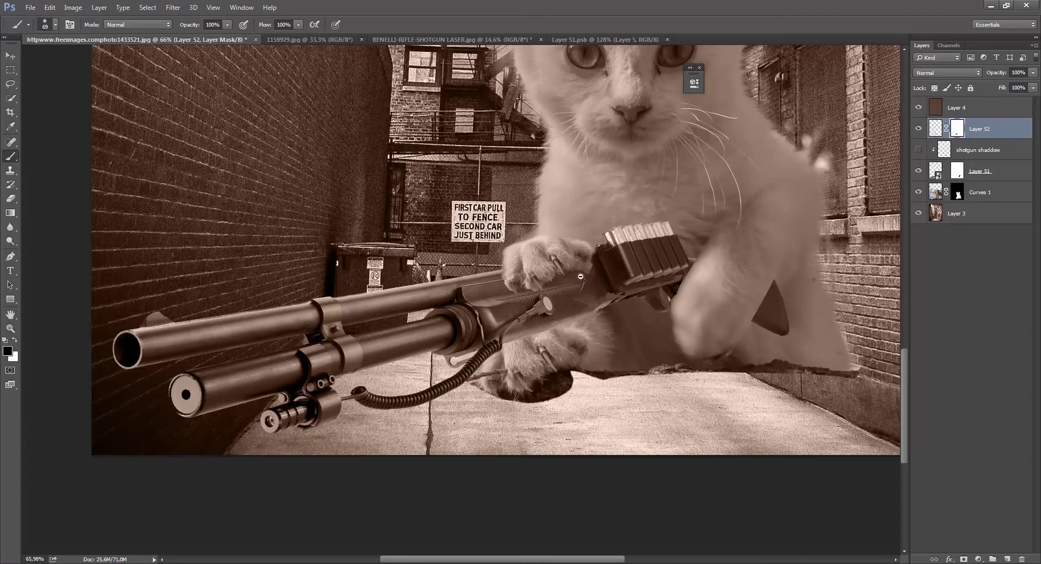
{"action": "key", "text": "x"}
{"action": "left_click", "coordinate": [919, 149]}
{"action": "left_click", "coordinate": [976, 150]}
{"action": "key", "text": "v"}
{"action": "key", "text": "b"}
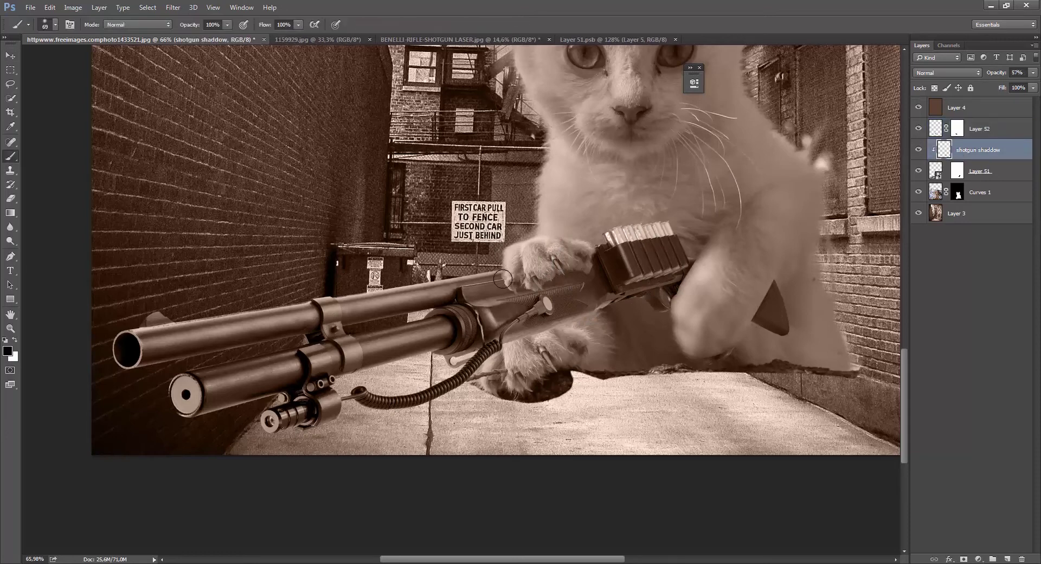
Step: Paint black shading on the shotgun shadow layer beneath the gripping paw with a soft 135 px brush
{"action": "key", "text": "x"}
{"action": "key", "text": "x"}
{"action": "mouse_move", "coordinate": [541, 282]}
{"action": "left_mouse_down"}
{"action": "mouse_move", "coordinate": [502, 284]}
{"action": "mouse_move", "coordinate": [547, 275]}
{"action": "left_mouse_up"}
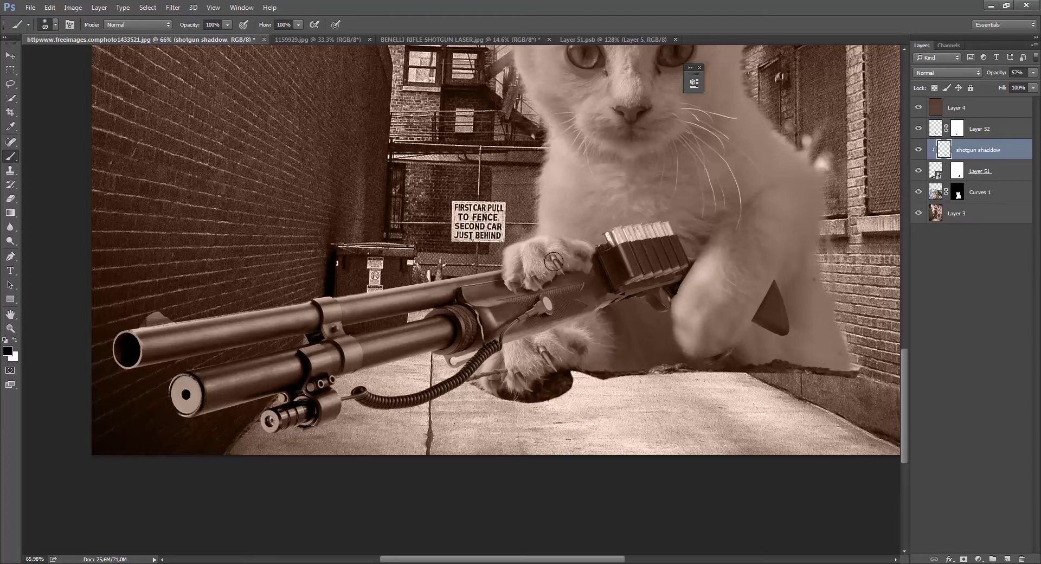
{"action": "key", "text": "ctrl+alt+z"}
{"action": "key", "text": "ctrl+alt+z"}
{"action": "left_click_drag", "start_coordinate": [539, 294], "coordinate": [552, 296]}
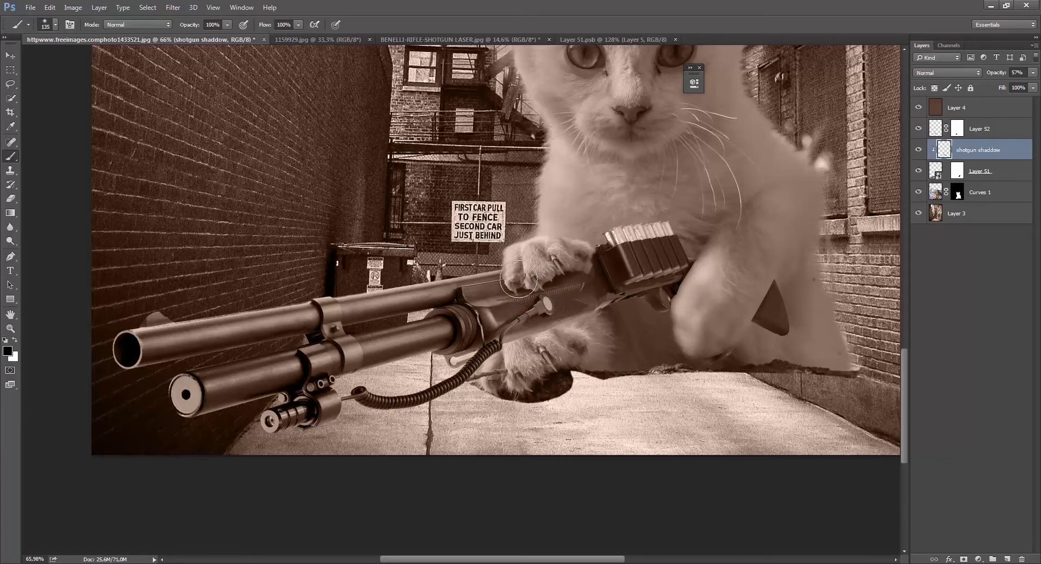
{"action": "left_click_drag", "start_coordinate": [548, 286], "coordinate": [489, 295]}
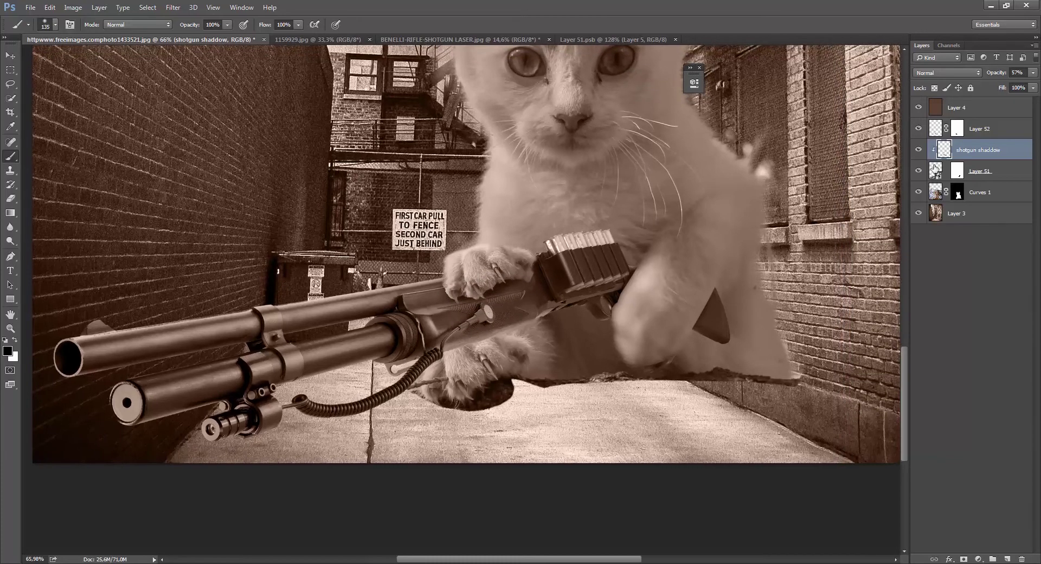
Step: Rotate the copied paw by -4.97° and nudge it slightly up and outward on the shotgun
{"action": "left_click", "coordinate": [938, 135]}
{"action": "key", "text": "ctrl+t"}
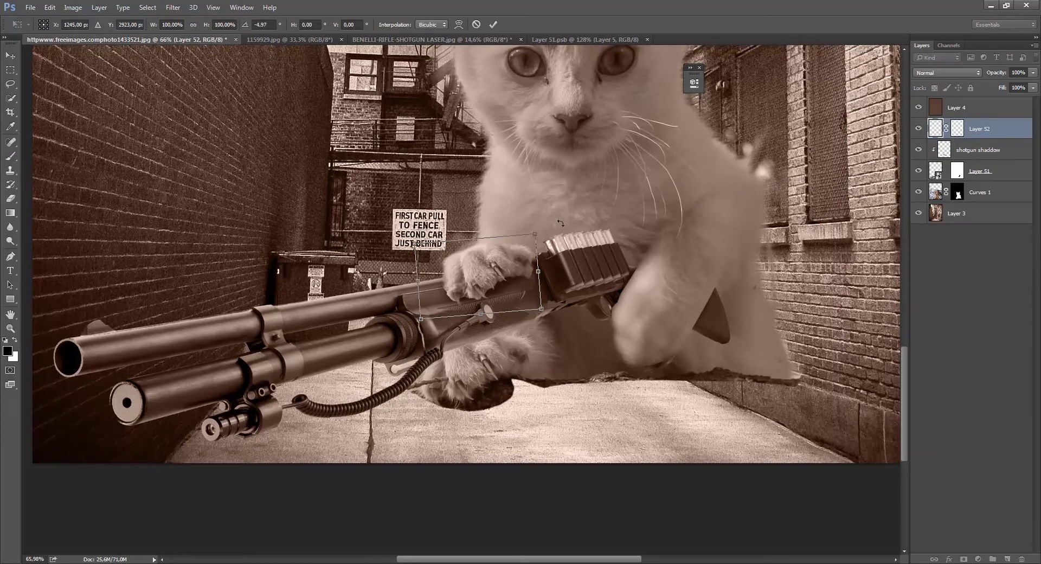
{"action": "mouse_move", "coordinate": [486, 258]}
{"action": "left_mouse_down"}
{"action": "mouse_move", "coordinate": [495, 262]}
{"action": "mouse_move", "coordinate": [485, 252]}
{"action": "mouse_move", "coordinate": [478, 265]}
{"action": "left_mouse_up"}
{"action": "key", "text": "Return"}
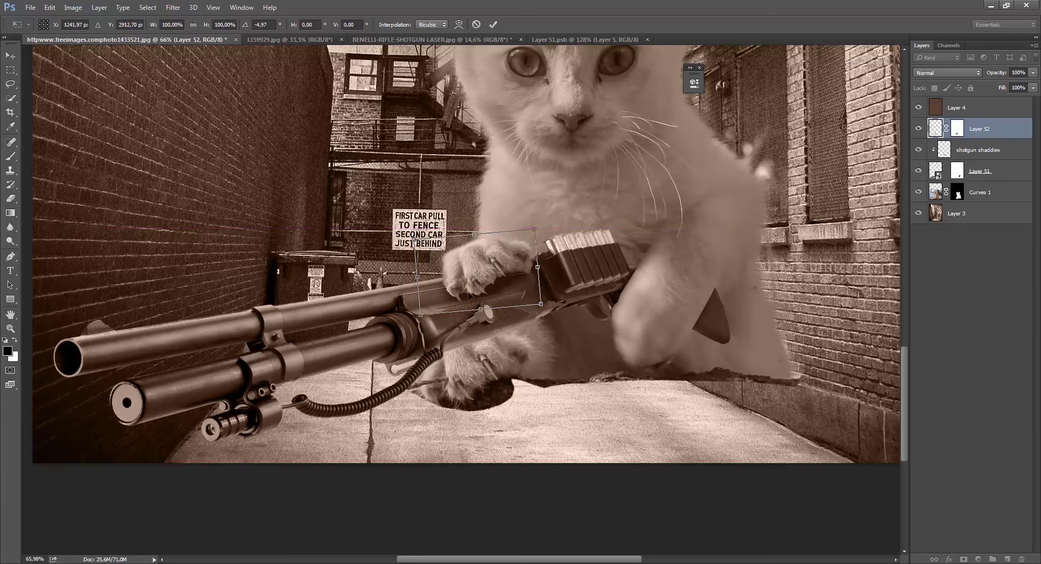
{"action": "key", "text": "b"}
{"action": "key", "text": "v"}
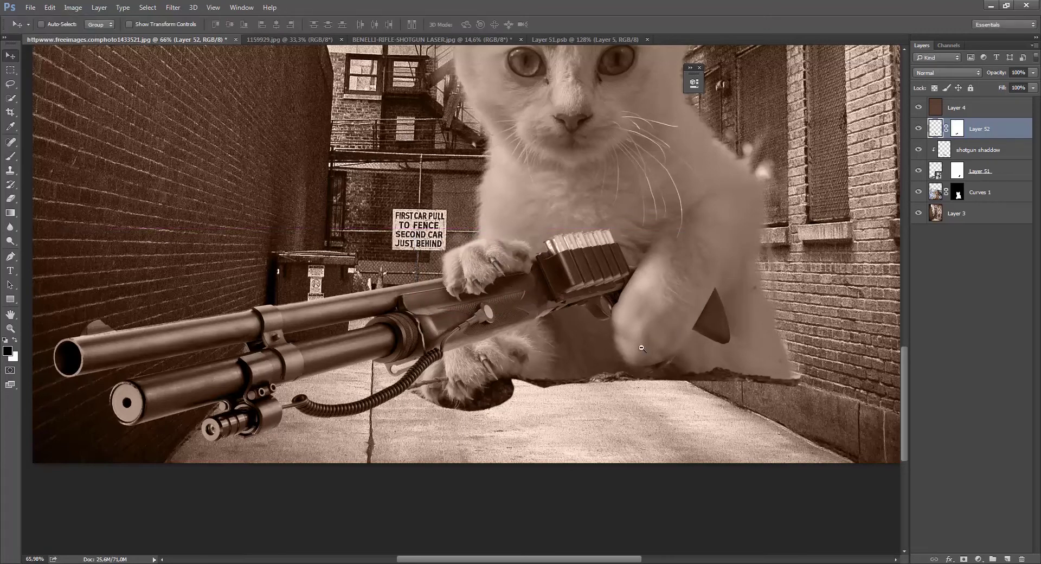
Step: Open the hat photo Hats-For-Men-13.jpg as a separate document
{"action": "scroll", "coordinate": [638, 354], "scroll_direction": "down", "scroll_amount": 3}
{"action": "scroll", "coordinate": [638, 354], "scroll_direction": "down", "scroll_amount": 3}
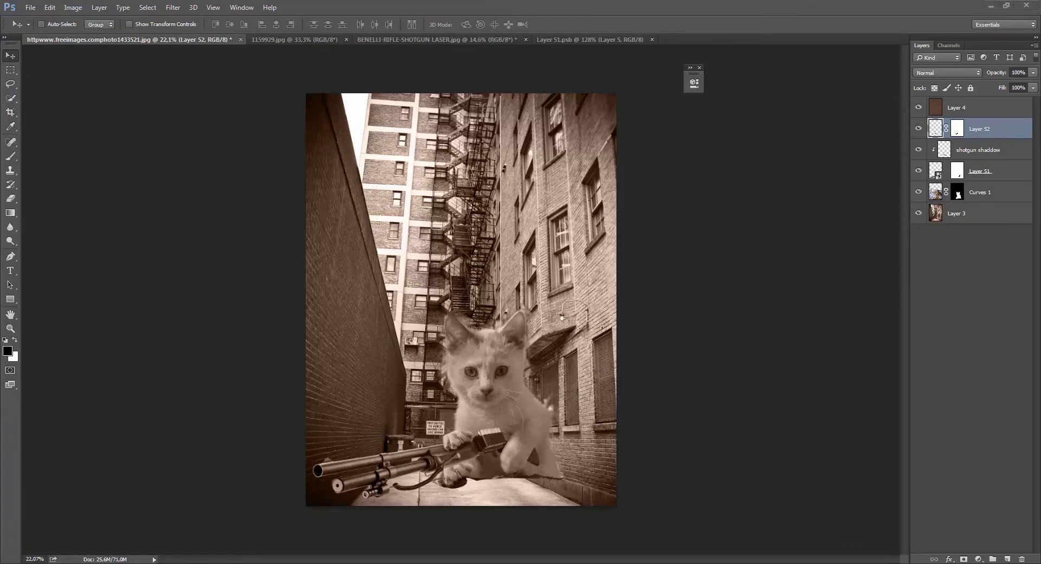
{"action": "left_click_drag", "start_coordinate": [174, 140], "coordinate": [680, 43]}
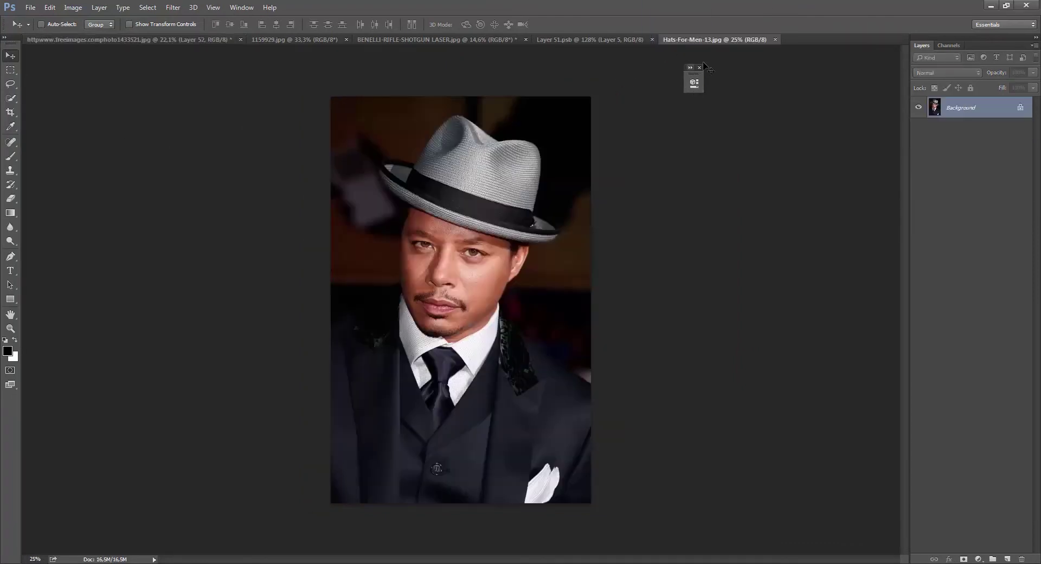
{"action": "scroll", "coordinate": [497, 175], "scroll_direction": "up", "scroll_amount": 3}
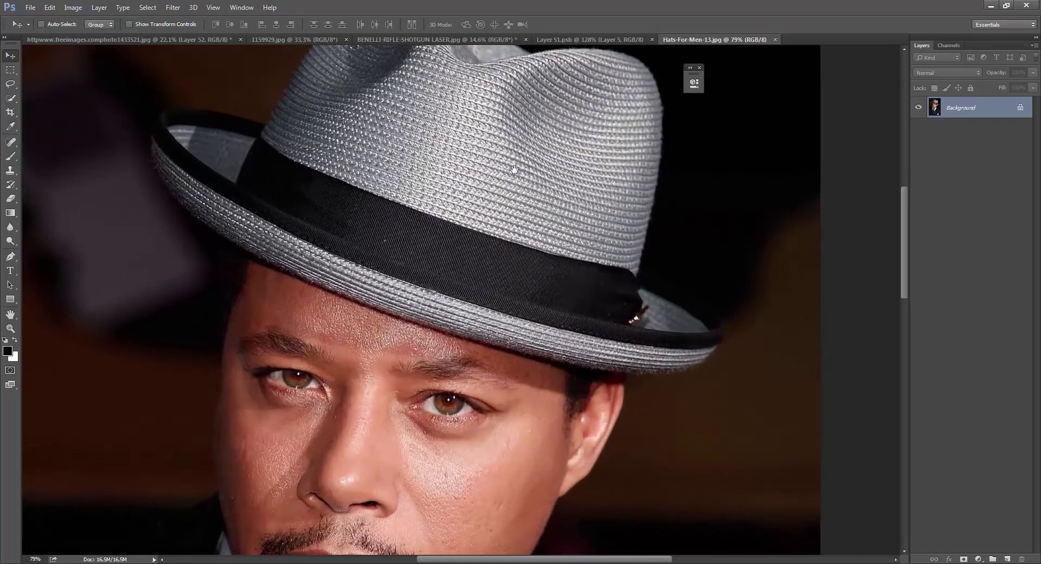
Step: Turn on Quick Mask and start a Pen path along the underside of the hat brim from one tip to the other
{"action": "left_click_drag", "start_coordinate": [510, 174], "coordinate": [480, 220]}
{"action": "key", "text": "q"}
{"action": "key", "text": "w"}
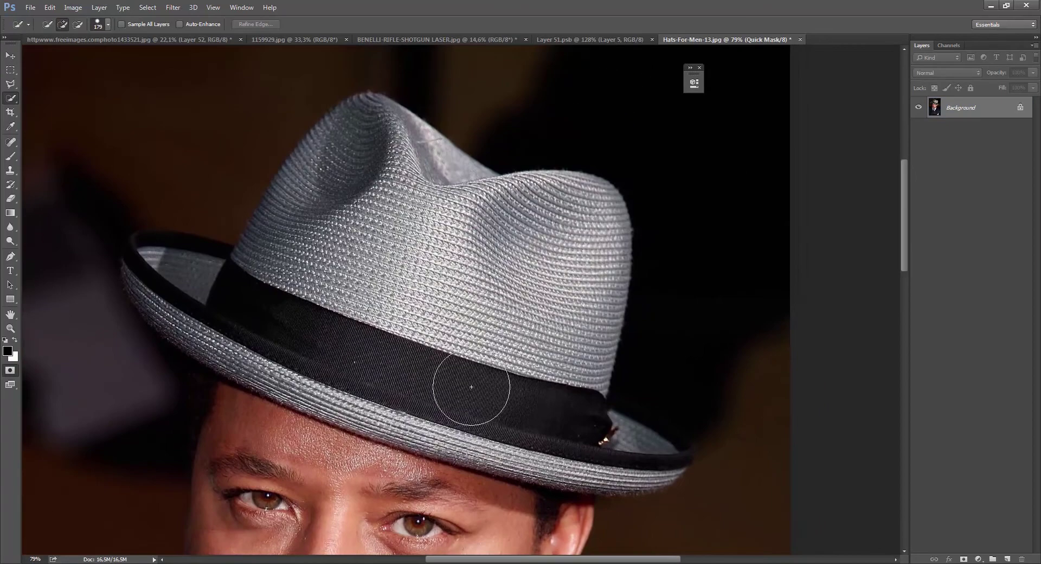
{"action": "key", "text": "p"}
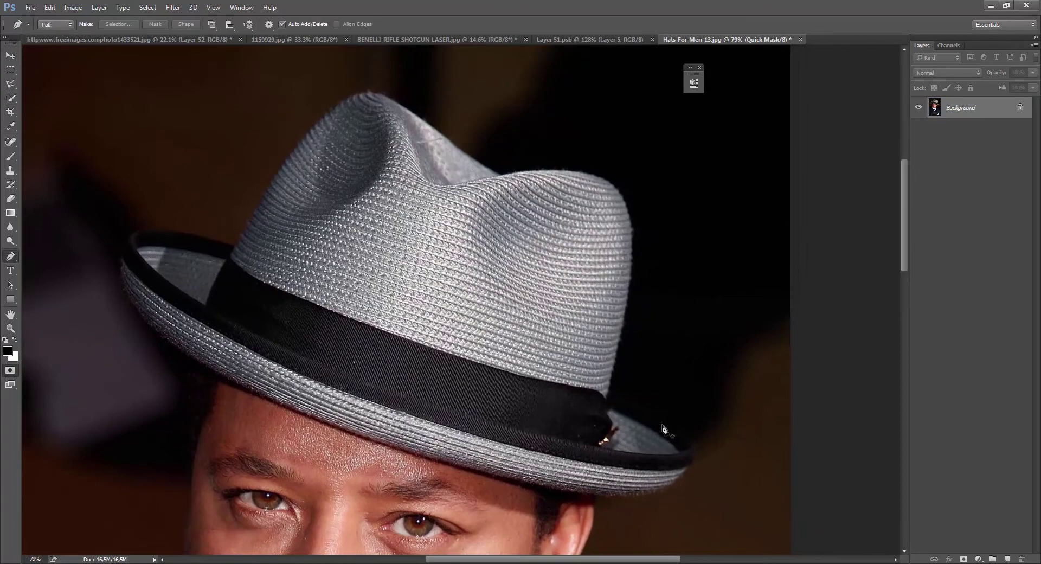
{"action": "left_click", "coordinate": [698, 449]}
{"action": "left_click_drag", "start_coordinate": [557, 487], "coordinate": [484, 475]}
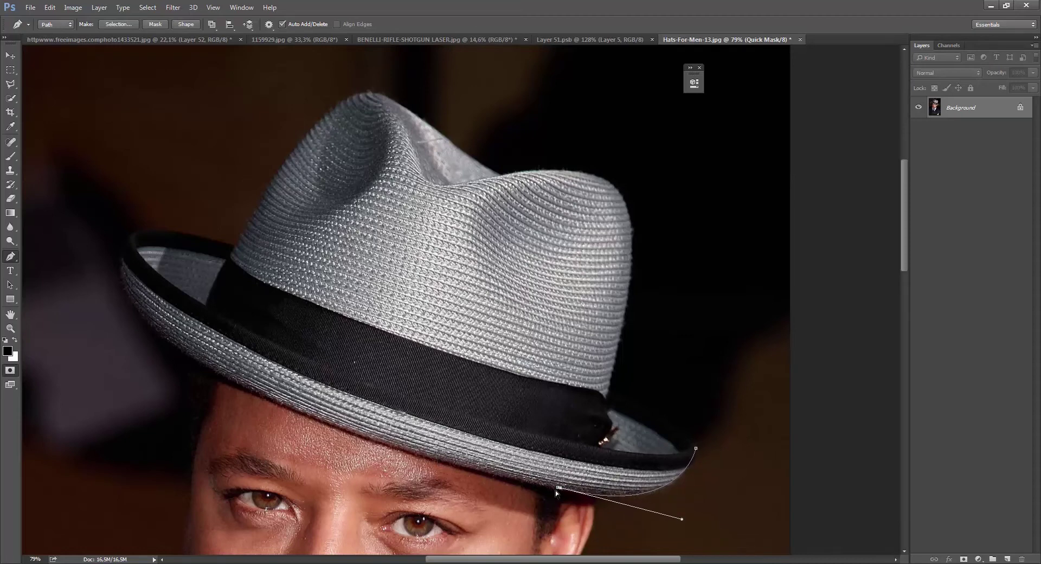
{"action": "left_click_drag", "start_coordinate": [121, 286], "coordinate": [69, 191]}
{"action": "left_click", "coordinate": [121, 286], "text": "alt"}
Step: Continue the Pen path over the upper brim edge and around the crown, closing it at the starting brim tip
{"action": "left_click_drag", "start_coordinate": [141, 230], "coordinate": [173, 224]}
{"action": "left_click", "coordinate": [141, 231], "text": "alt"}
{"action": "left_click_drag", "start_coordinate": [329, 112], "coordinate": [362, 97]}
{"action": "left_click", "coordinate": [329, 111], "text": "alt"}
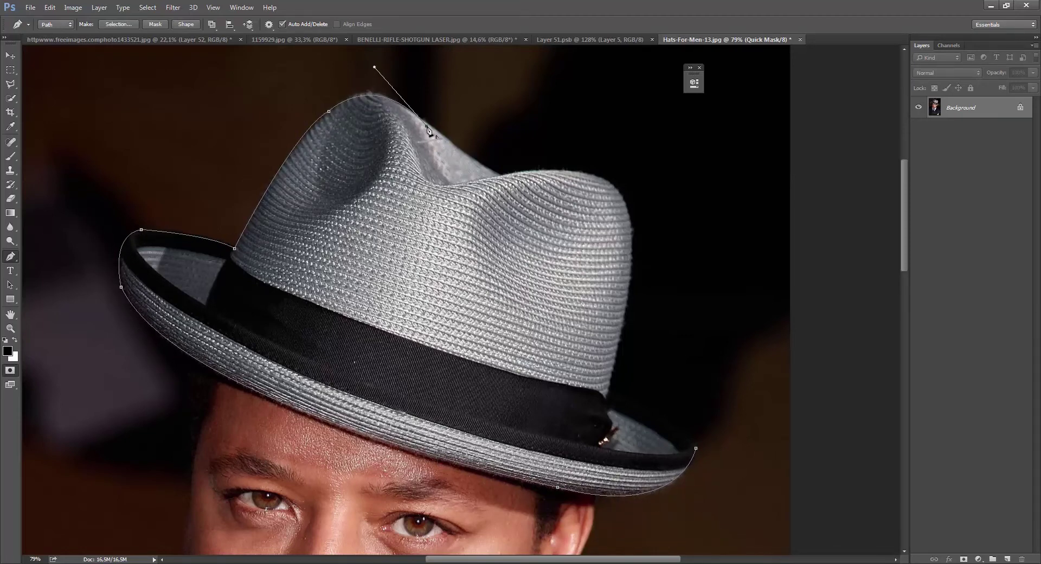
{"action": "left_click_drag", "start_coordinate": [614, 380], "coordinate": [595, 317]}
{"action": "left_click_drag", "start_coordinate": [590, 325], "coordinate": [572, 398]}
{"action": "left_click", "coordinate": [591, 325], "text": "alt"}
Step: Leave Quick Mask and convert the finished hat path to a selection
{"action": "left_click", "coordinate": [9, 384]}
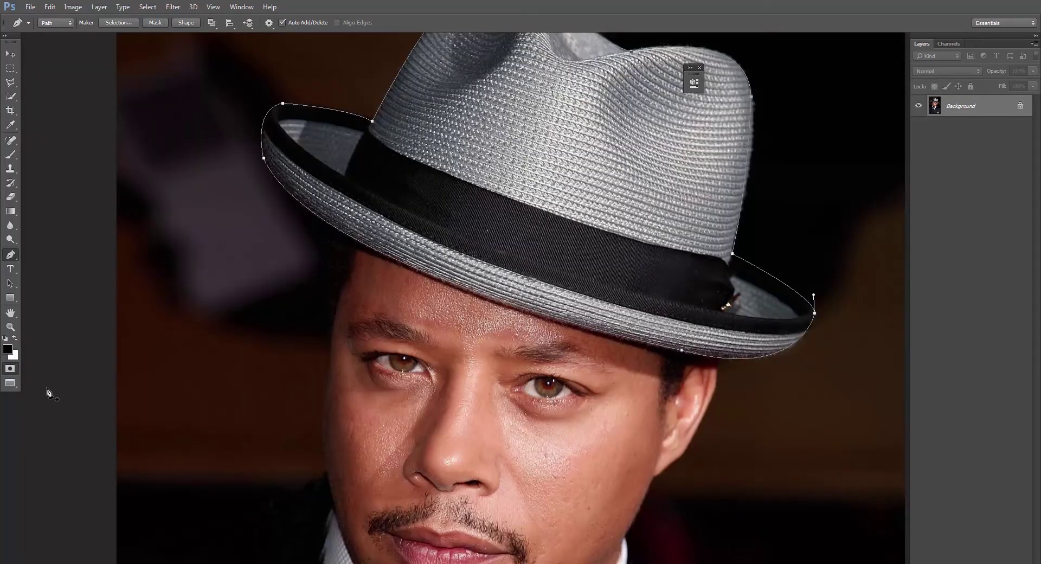
{"action": "left_click", "coordinate": [9, 370]}
{"action": "key", "text": "ctrl+Return"}
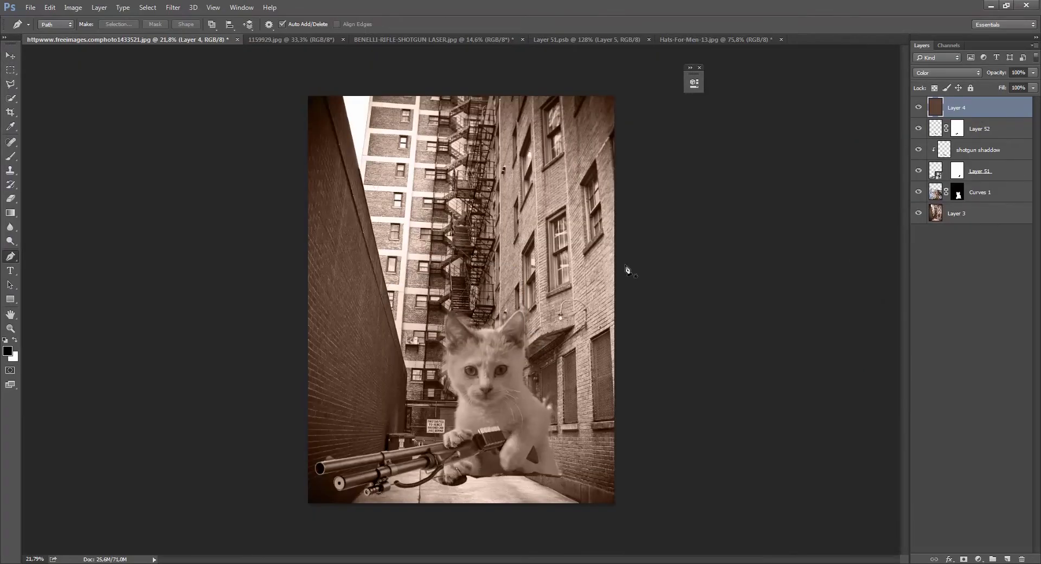
Step: Paste the cut-out hat into the alley composite and move its layer directly below the Layer 4 color layer
{"action": "key", "text": "ctrl+v"}
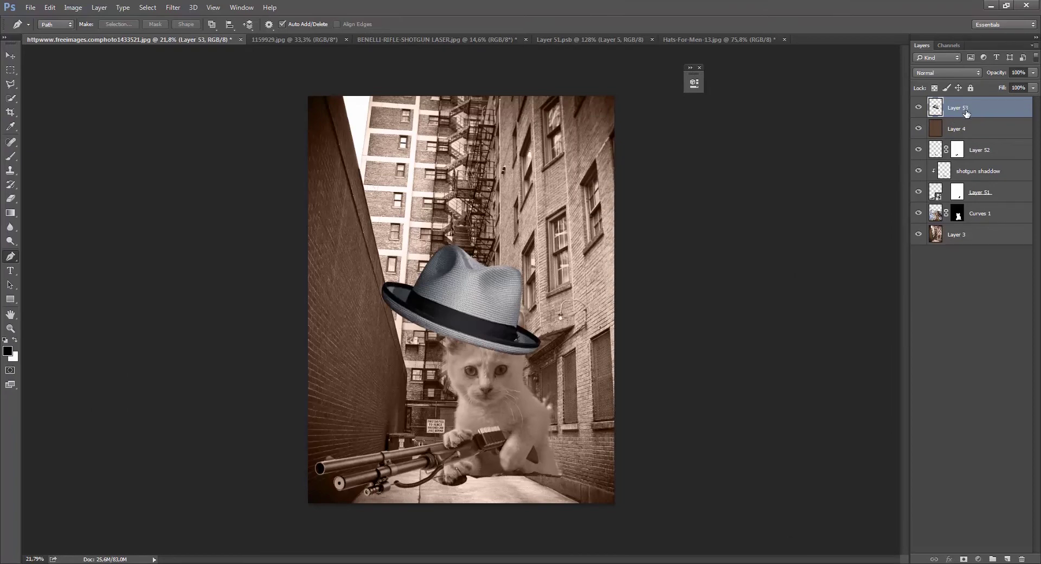
{"action": "left_click_drag", "start_coordinate": [964, 115], "coordinate": [920, 136]}
{"action": "scroll", "coordinate": [508, 355], "scroll_direction": "up", "scroll_amount": 4}
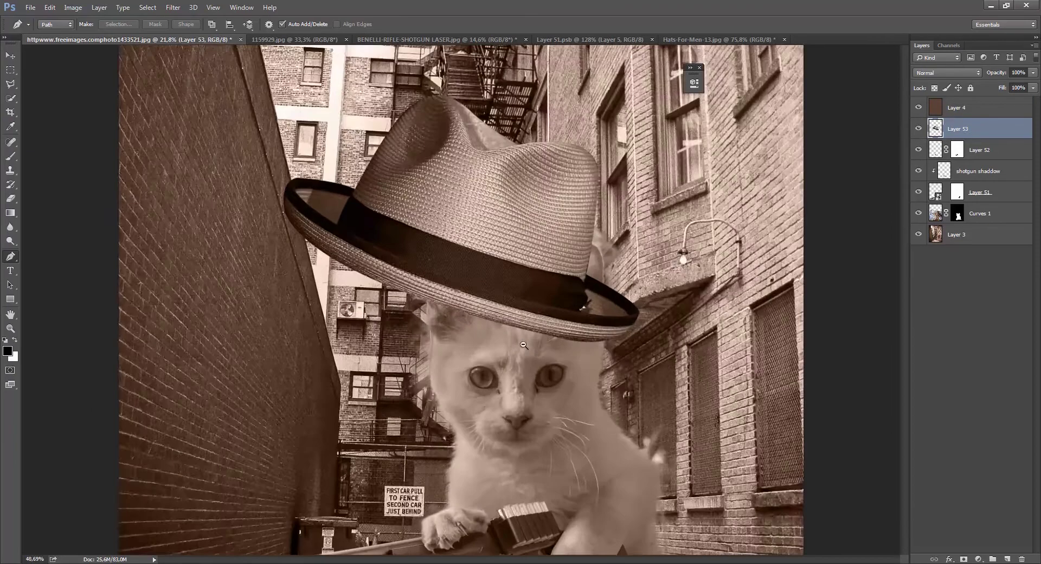
{"action": "key", "text": "v"}
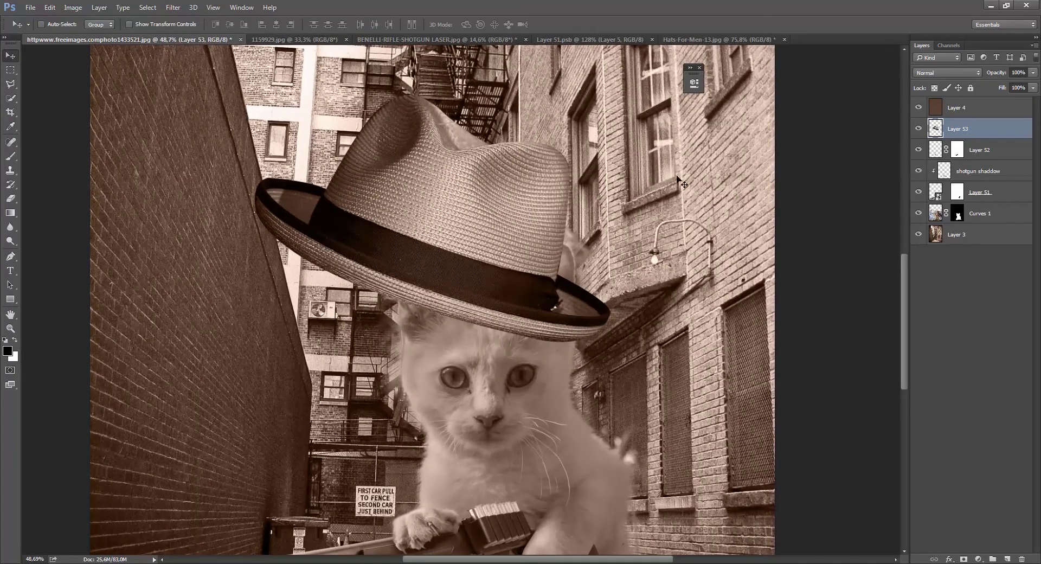
{"action": "left_click_drag", "start_coordinate": [700, 320], "coordinate": [704, 327]}
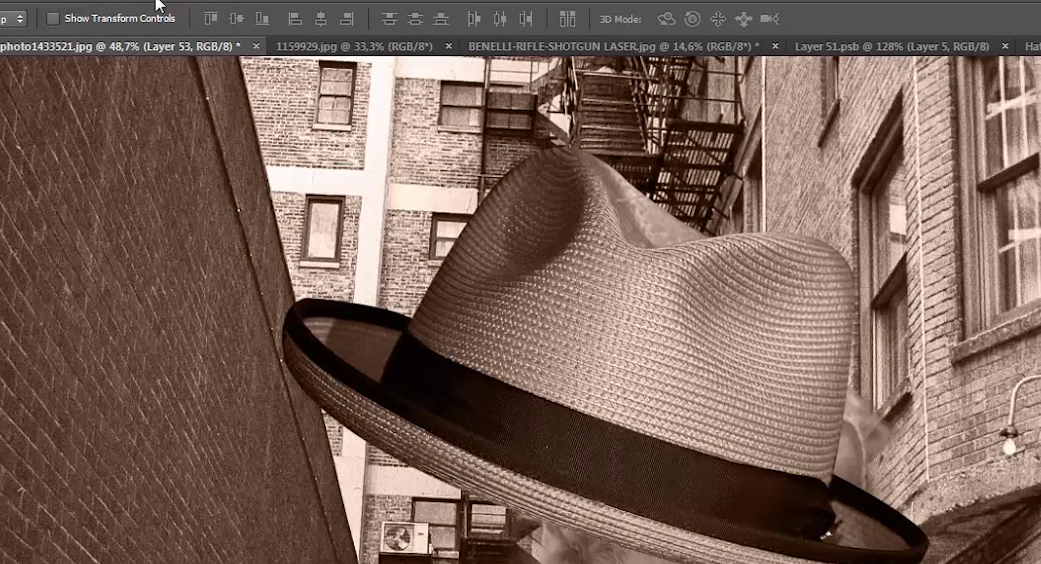
Step: Apply the Camera Raw Filter to the hat layer with Contrast lowered to its minimum
{"action": "left_click", "coordinate": [150, 2]}
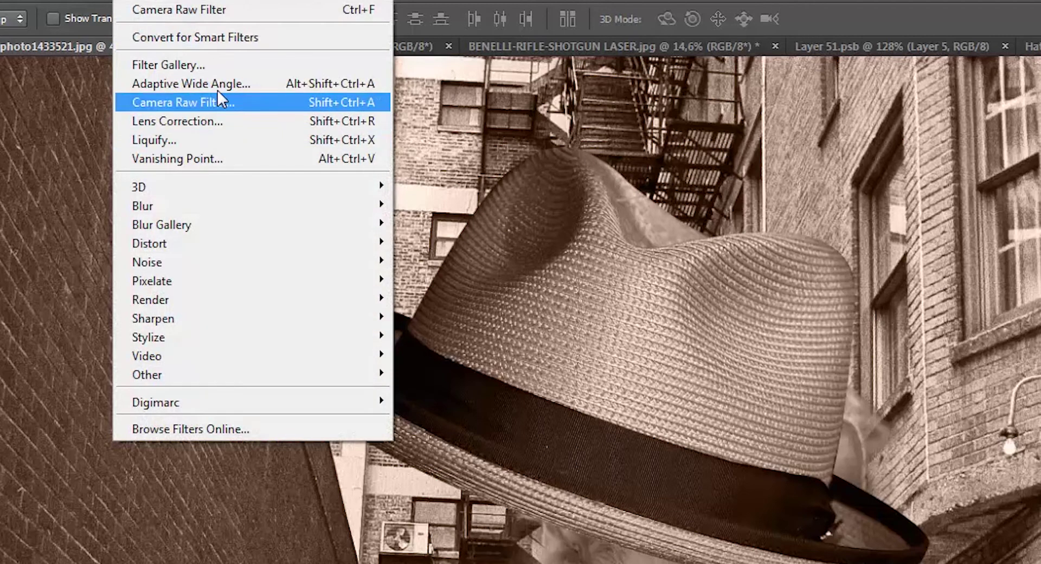
{"action": "left_click", "coordinate": [219, 100]}
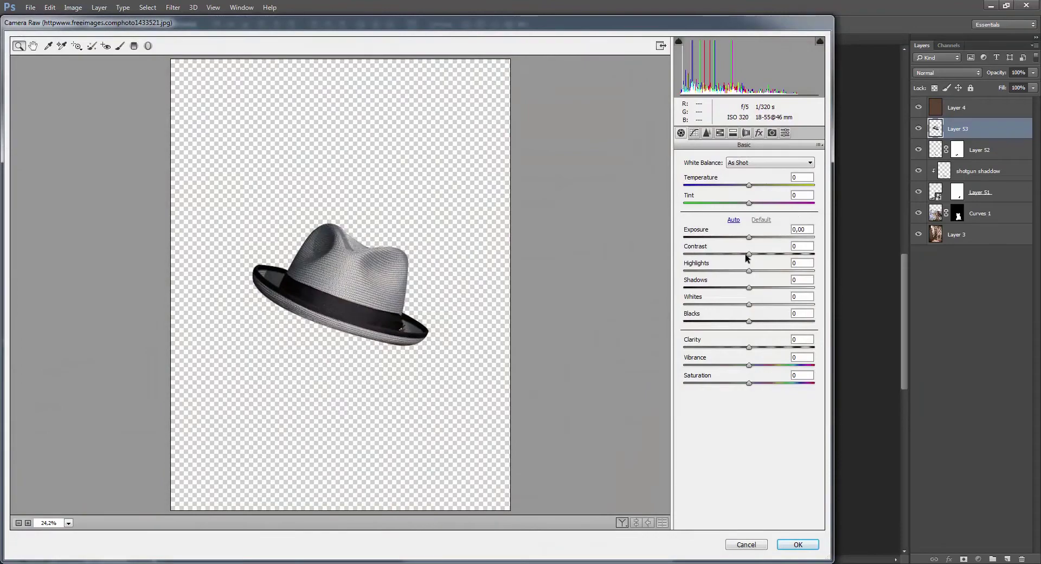
{"action": "left_click_drag", "start_coordinate": [745, 255], "coordinate": [709, 255]}
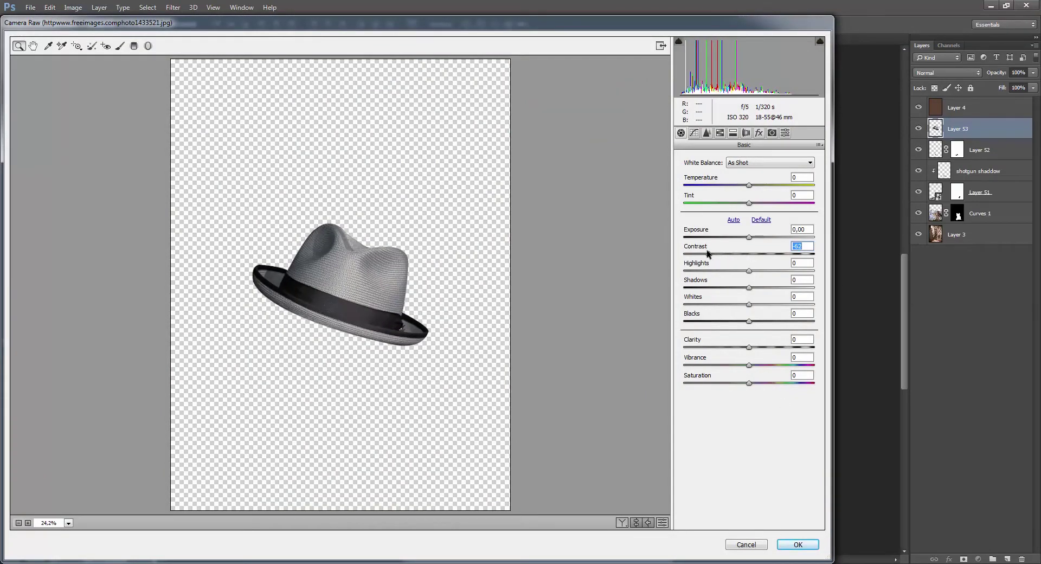
{"action": "left_click_drag", "start_coordinate": [707, 253], "coordinate": [683, 253]}
{"action": "left_click", "coordinate": [797, 544]}
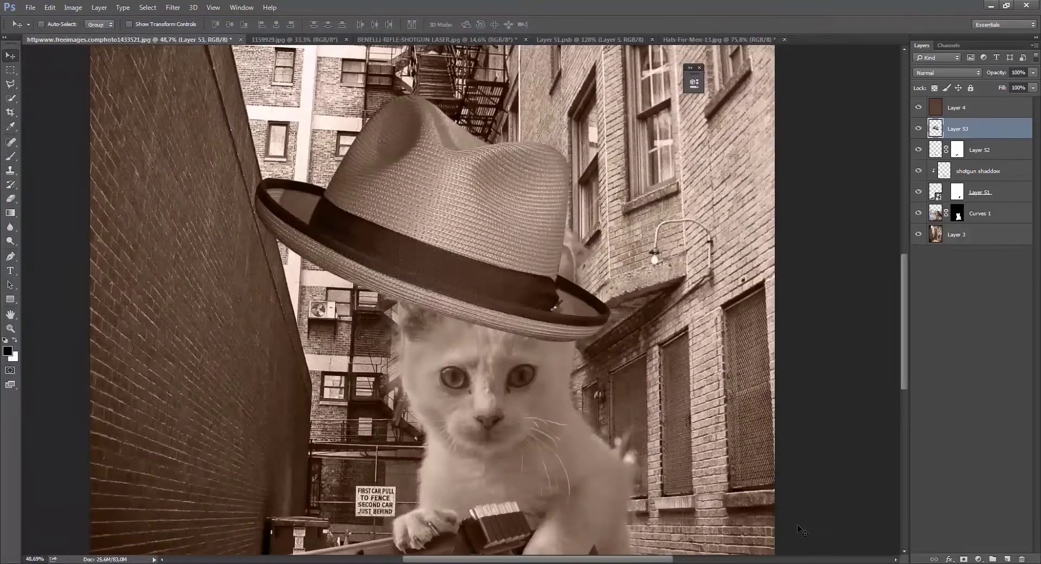
Step: Move the hat layer below the shotgun's Layer 51, directly above the Curves 1 kitten layer
{"action": "key", "text": "ctrl+z"}
{"action": "key", "text": "ctrl+z"}
{"action": "key", "text": "ctrl+z"}
{"action": "left_click_drag", "start_coordinate": [964, 128], "coordinate": [909, 218]}
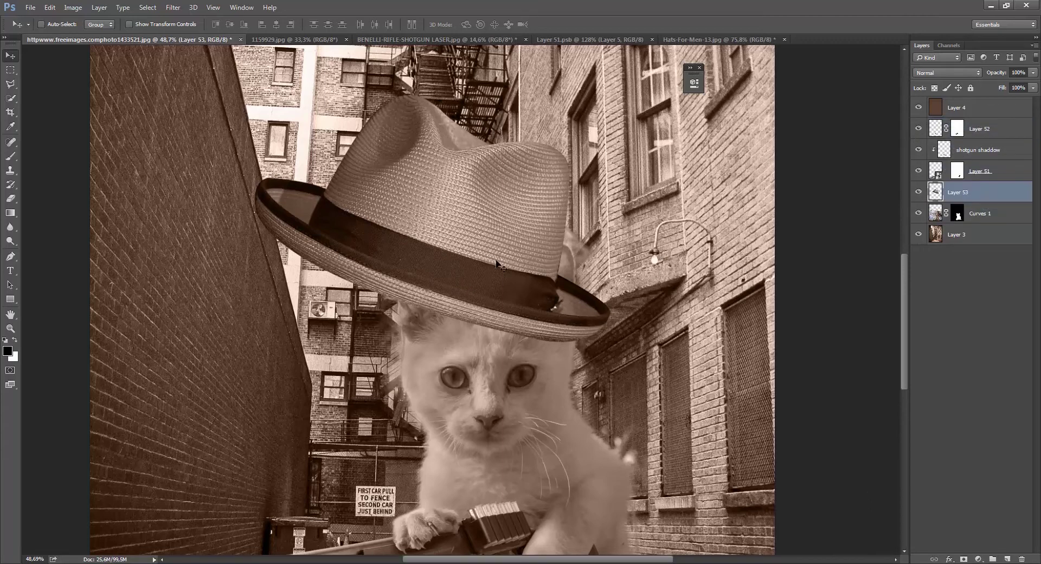
Step: Scale the hat to 71.67%, rotate it by -11.34°, and place it on the kitten's head
{"action": "left_click_drag", "start_coordinate": [509, 275], "coordinate": [580, 274]}
{"action": "key", "text": "ctrl+t"}
{"action": "left_click_drag", "start_coordinate": [311, 341], "coordinate": [336, 376]}
{"action": "left_click_drag", "start_coordinate": [310, 136], "coordinate": [420, 182]}
{"action": "left_click_drag", "start_coordinate": [481, 234], "coordinate": [462, 252]}
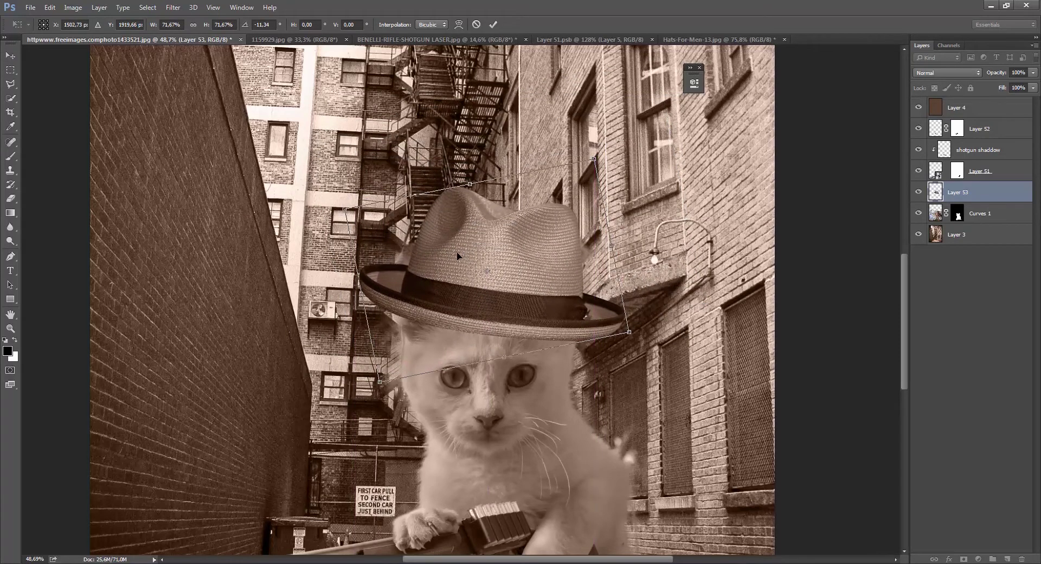
{"action": "key", "text": "Return"}
Step: Create a layer named "cat shadddow" beneath the hat layer and clip it to the Curves 1 kitten layer
{"action": "key", "text": "alt+space"}
{"action": "left_click", "coordinate": [491, 320]}
{"action": "left_click_drag", "start_coordinate": [493, 321], "coordinate": [543, 314]}
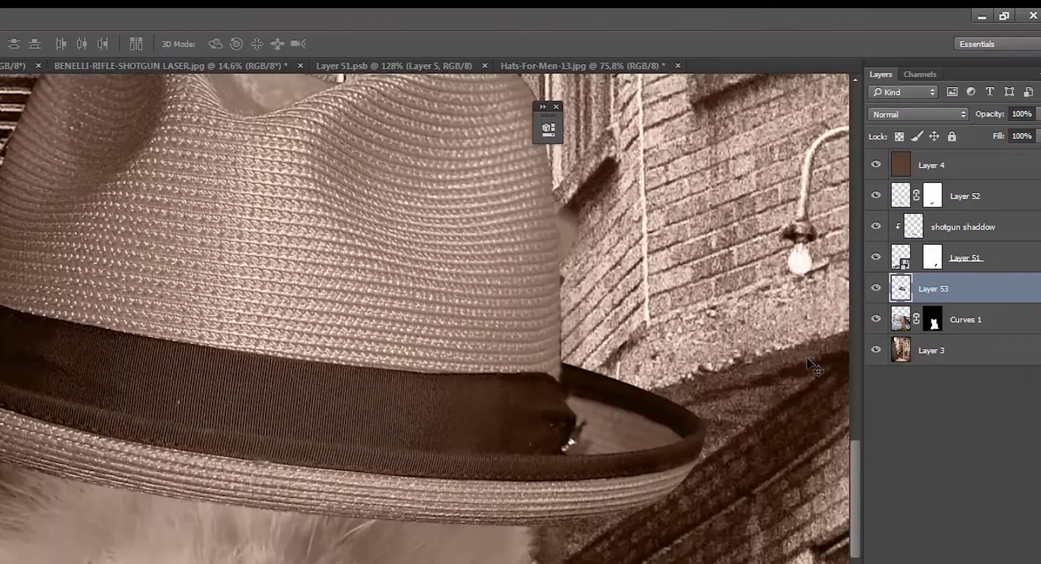
{"action": "key", "text": "ctrl+shift+alt+n"}
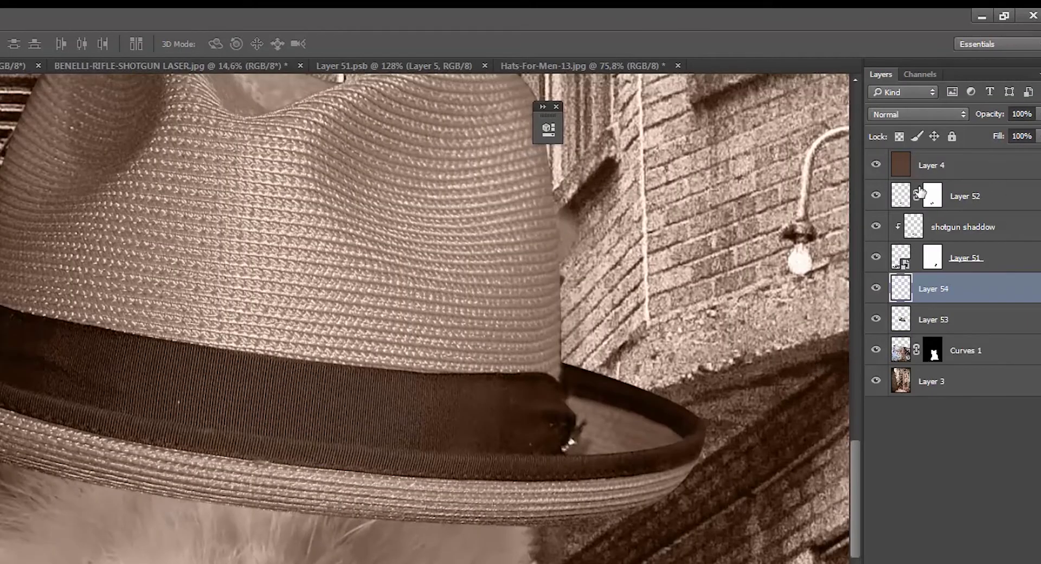
{"action": "left_click_drag", "start_coordinate": [938, 291], "coordinate": [943, 322]}
{"action": "double_click", "coordinate": [948, 320]}
{"action": "type", "text": "cat shadddow"}
{"action": "key", "text": "Return"}
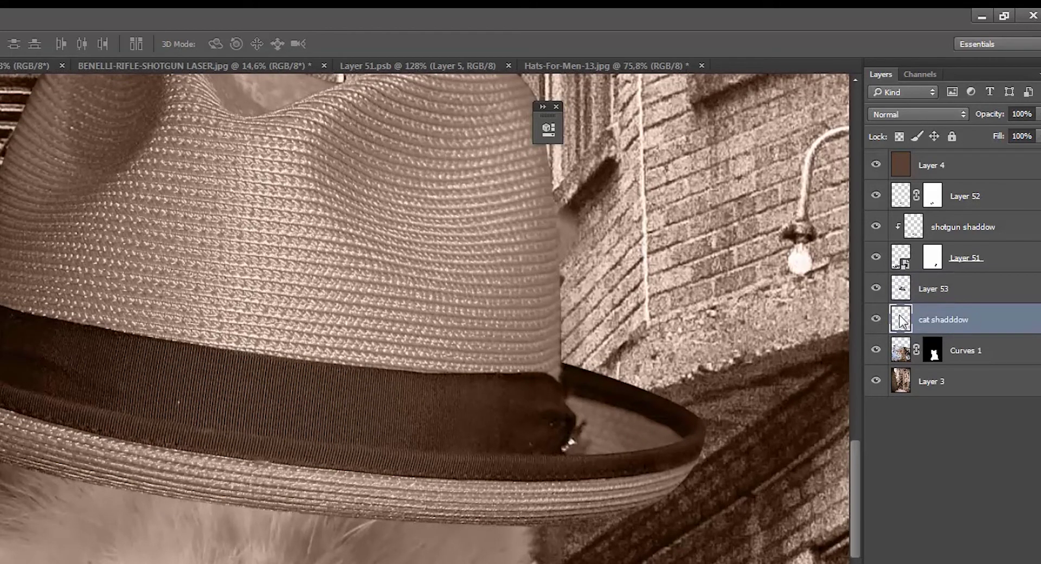
{"action": "left_click", "coordinate": [913, 326], "text": "alt"}
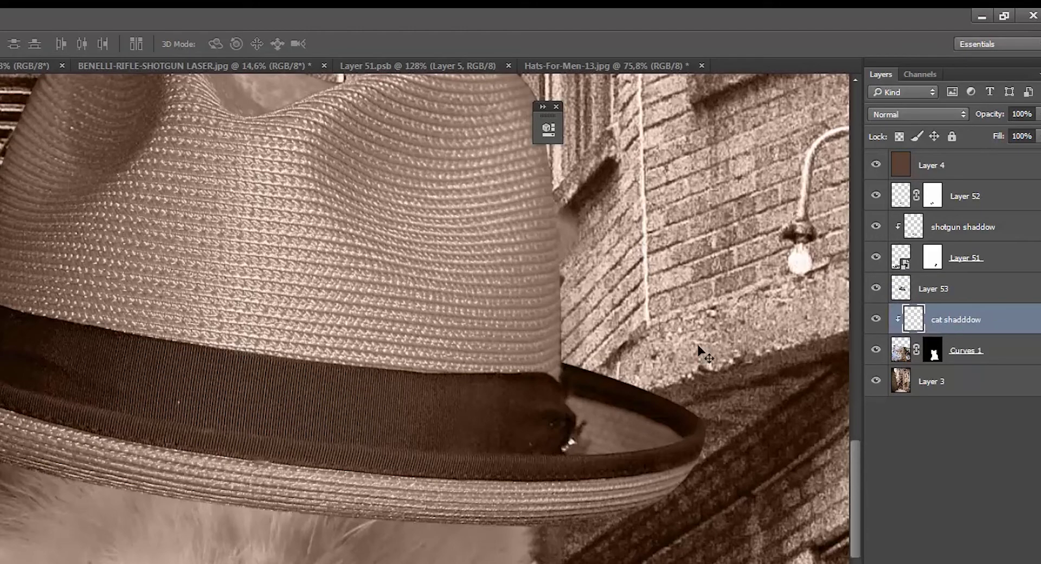
Step: Paint a soft black shadow on the kitten's face below the hat brim, using a 555 px brush at 40% opacity
{"action": "key", "text": "b"}
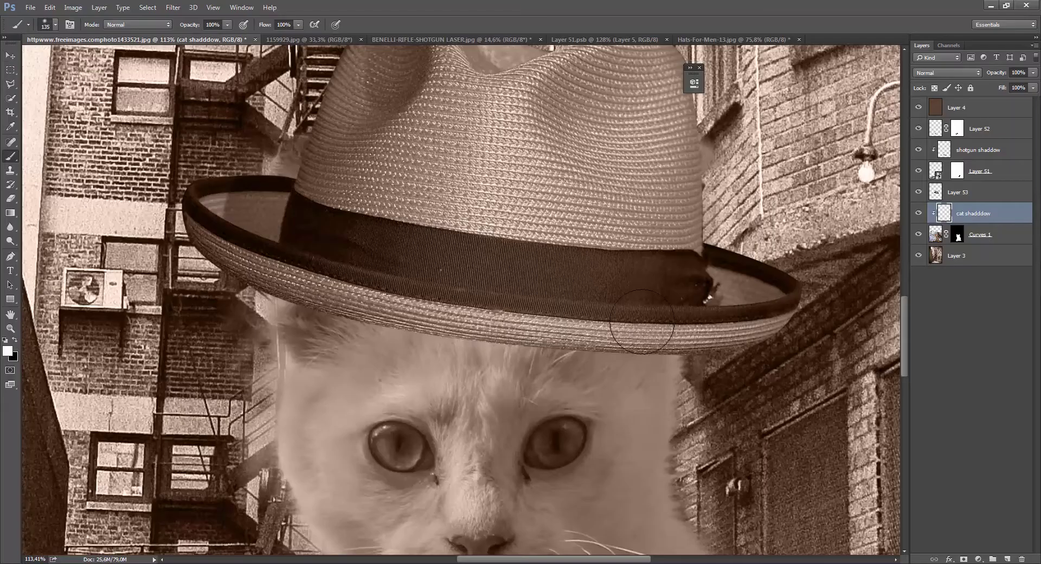
{"action": "left_click_drag", "start_coordinate": [579, 319], "coordinate": [613, 327]}
{"action": "left_click_drag", "start_coordinate": [578, 360], "coordinate": [563, 286]}
{"action": "mouse_move", "coordinate": [617, 267]}
{"action": "left_mouse_down"}
{"action": "mouse_move", "coordinate": [615, 300]}
{"action": "mouse_move", "coordinate": [577, 325]}
{"action": "mouse_move", "coordinate": [612, 324]}
{"action": "left_mouse_up"}
{"action": "key", "text": "ctrl+z"}
{"action": "key", "text": "x"}
{"action": "key", "text": "4"}
{"action": "mouse_move", "coordinate": [570, 399]}
{"action": "left_mouse_down"}
{"action": "mouse_move", "coordinate": [560, 371]}
{"action": "mouse_move", "coordinate": [507, 394]}
{"action": "left_mouse_up"}
{"action": "mouse_move", "coordinate": [575, 333]}
{"action": "left_mouse_down"}
{"action": "mouse_move", "coordinate": [593, 345]}
{"action": "mouse_move", "coordinate": [564, 324]}
{"action": "mouse_move", "coordinate": [545, 375]}
{"action": "mouse_move", "coordinate": [573, 330]}
{"action": "mouse_move", "coordinate": [565, 368]}
{"action": "mouse_move", "coordinate": [531, 352]}
{"action": "mouse_move", "coordinate": [571, 357]}
{"action": "left_mouse_up"}
{"action": "key", "text": "ctrl+z"}
{"action": "key", "text": "ctrl+z"}
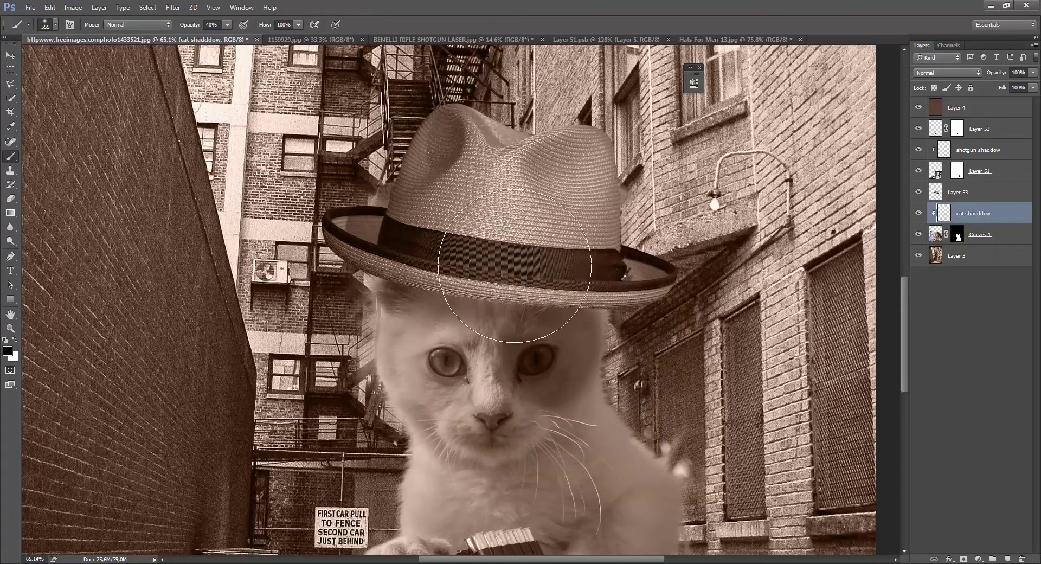
Step: Set the cat shadddow layer to Soft Light and erase the shadow over the kitten's eye on the image's right side
{"action": "left_click", "coordinate": [959, 75]}
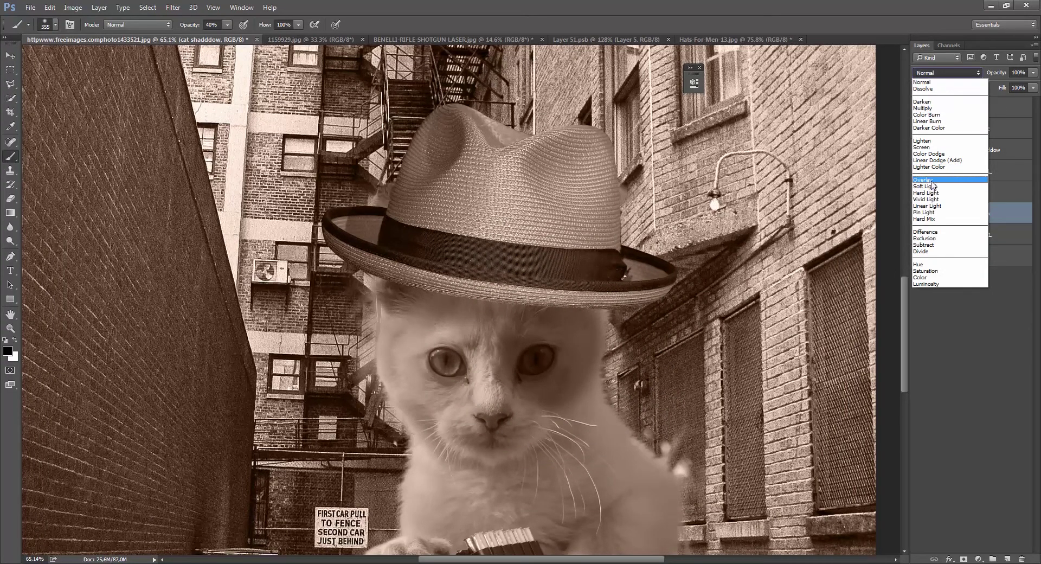
{"action": "left_click", "coordinate": [934, 184]}
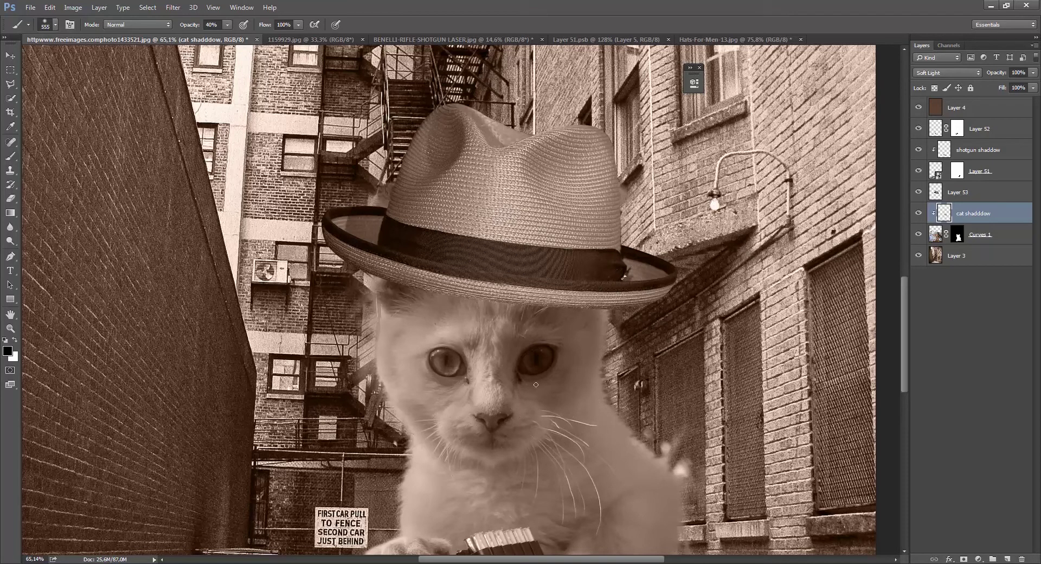
{"action": "key", "text": "e"}
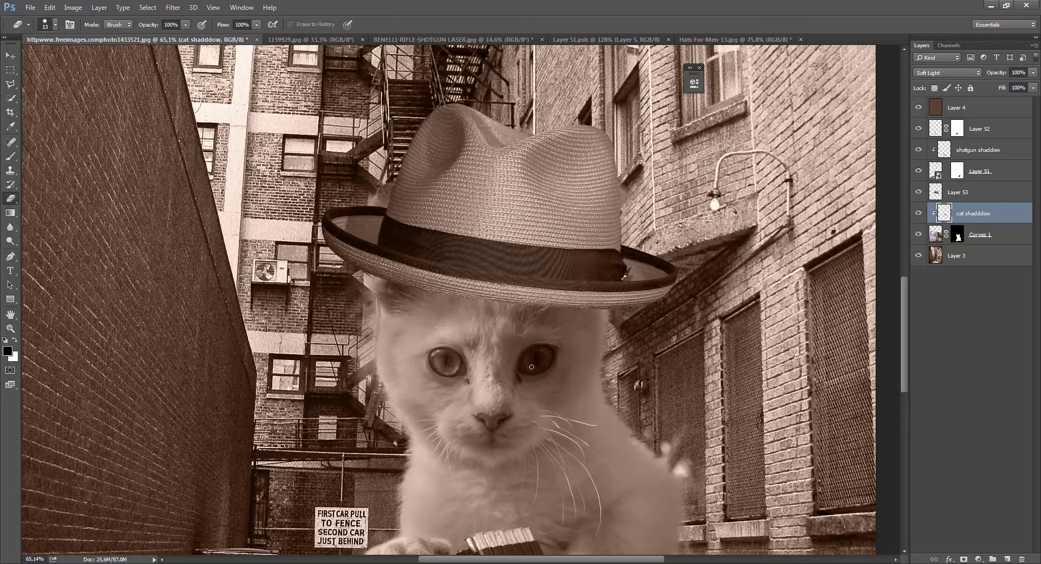
{"action": "left_click_drag", "start_coordinate": [533, 370], "coordinate": [586, 355]}
{"action": "right_click", "coordinate": [535, 363]}
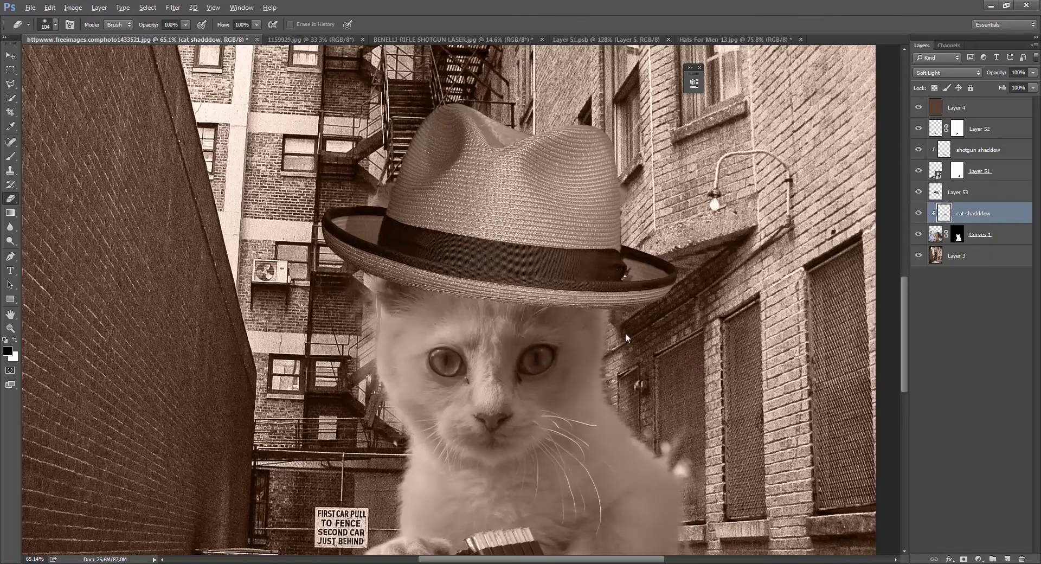
Step: Add a new layer above the cat shadddow layer and clip it to the kitten, keeping black as the paint colour
{"action": "key", "text": "b"}
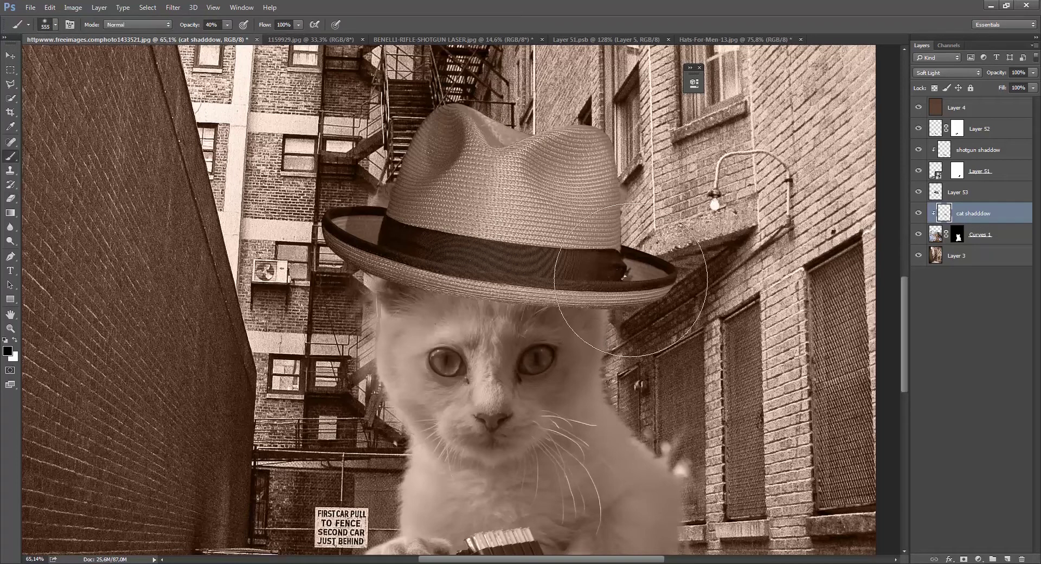
{"action": "key", "text": "ctrl+shift+alt+n"}
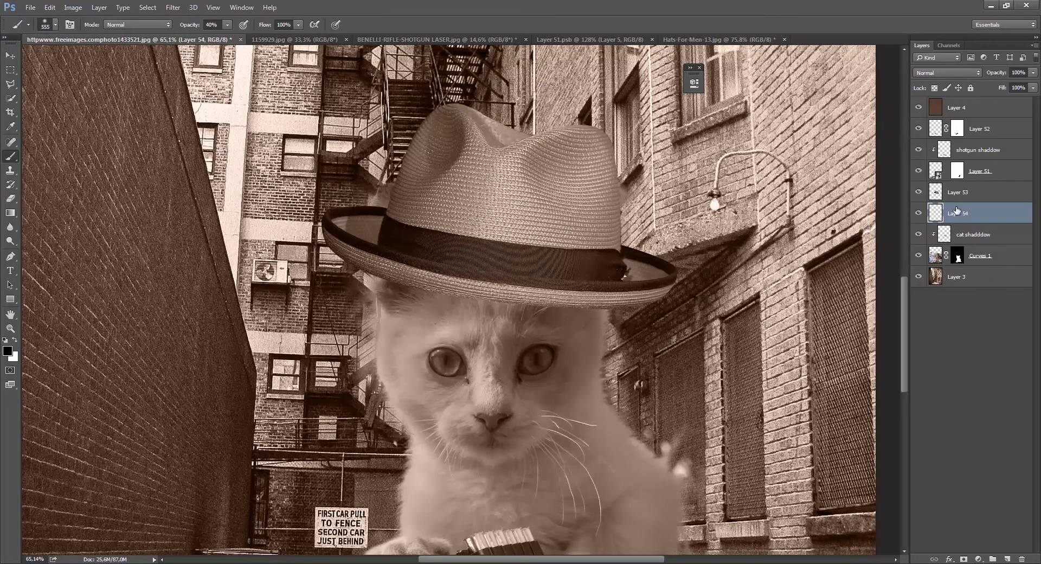
{"action": "left_click", "coordinate": [940, 222], "text": "alt"}
{"action": "key", "text": "x"}
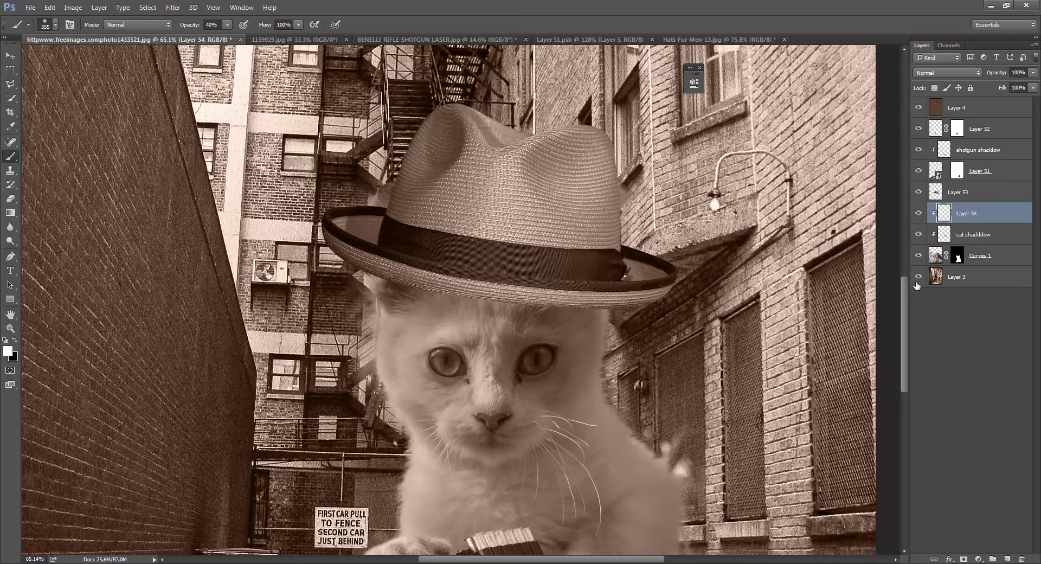
{"action": "key", "text": "x"}
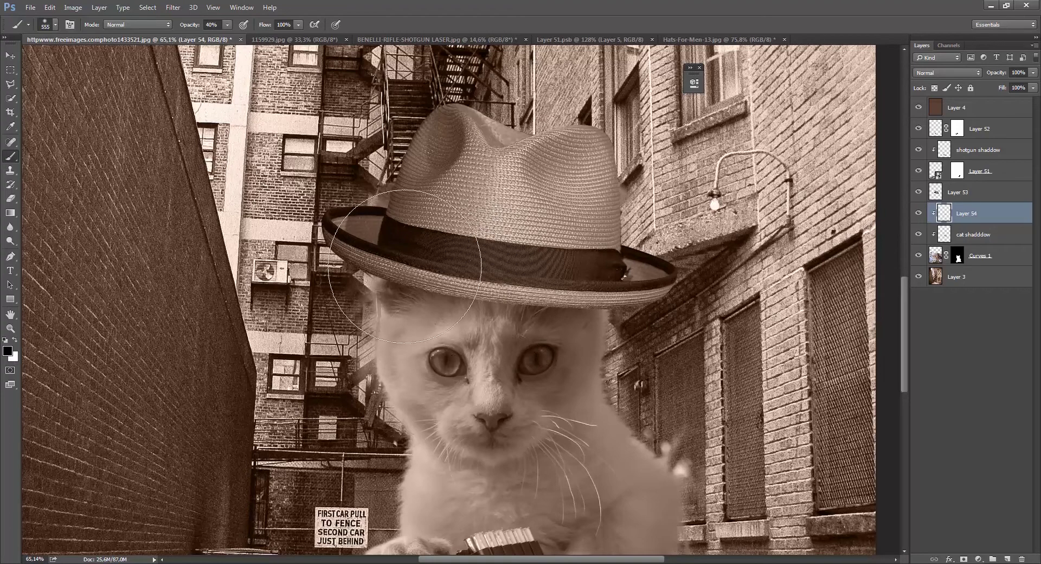
Step: Scale the hat on Layer 53 down slightly and recentre it on the kitten's head
{"action": "key", "text": "alt"}
{"action": "scroll", "coordinate": [441, 337], "scroll_direction": "down", "scroll_amount": 5}
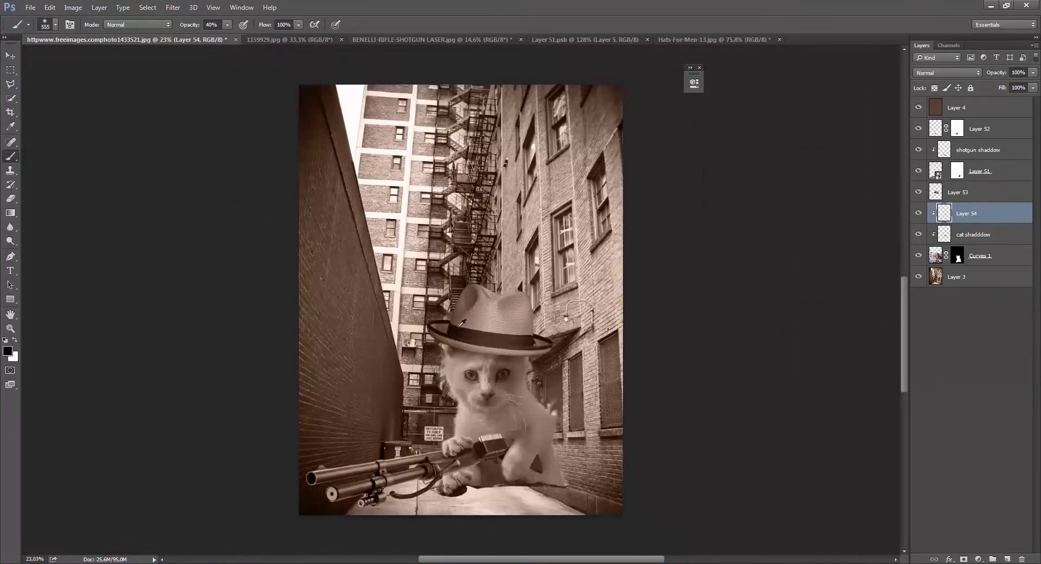
{"action": "left_click", "coordinate": [935, 200]}
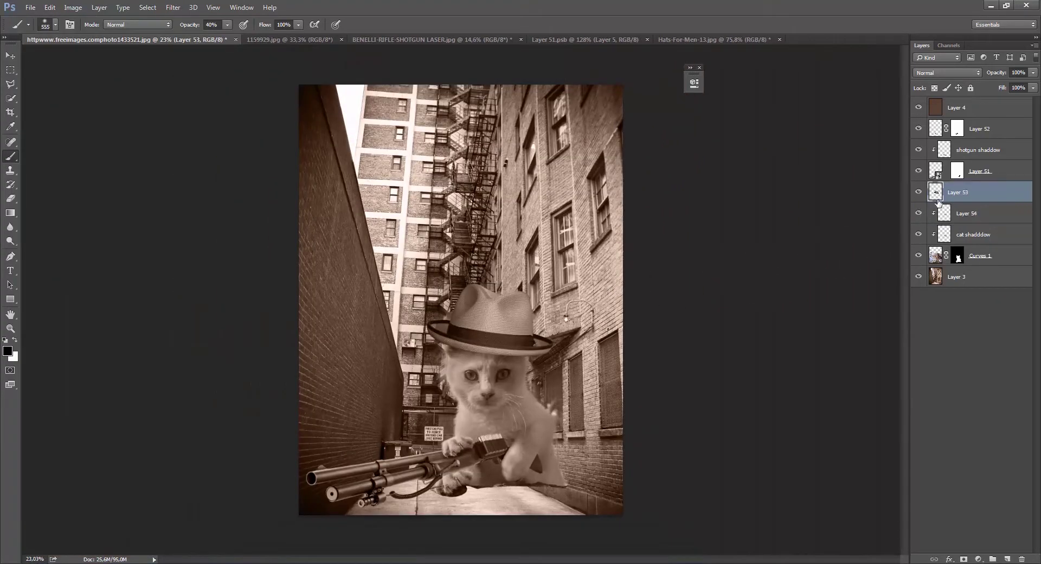
{"action": "key", "text": "ctrl+t"}
{"action": "left_click_drag", "start_coordinate": [553, 285], "coordinate": [535, 294]}
{"action": "left_click_drag", "start_coordinate": [464, 336], "coordinate": [470, 334]}
{"action": "key", "text": "Return"}
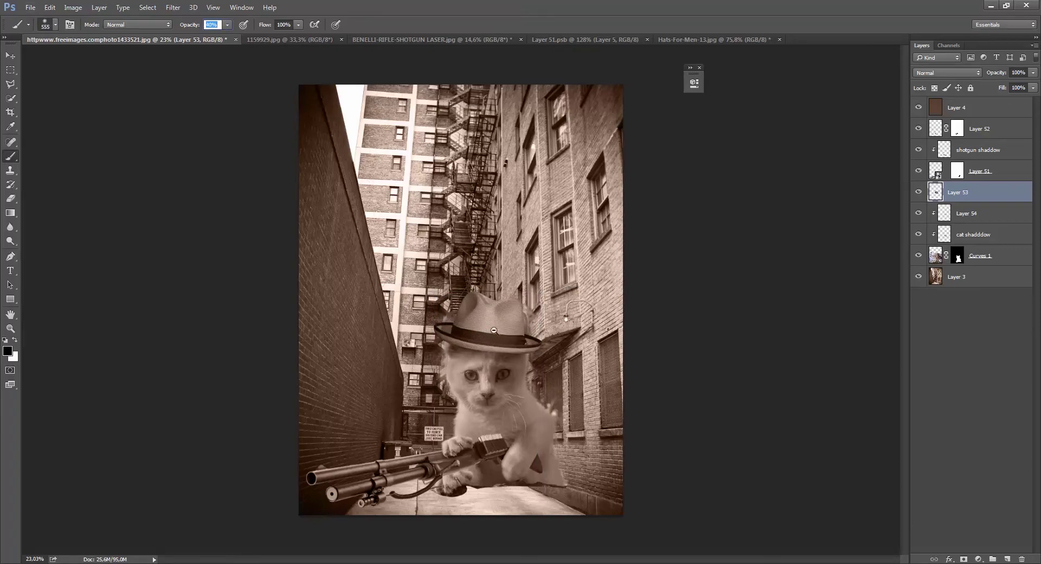
Step: Hide the kitten's ears beside the hat crown by painting black on the Curves 1 mask with a 352 px brush at 100% opacity
{"action": "left_click_drag", "start_coordinate": [487, 334], "coordinate": [535, 330]}
{"action": "key", "text": "v"}
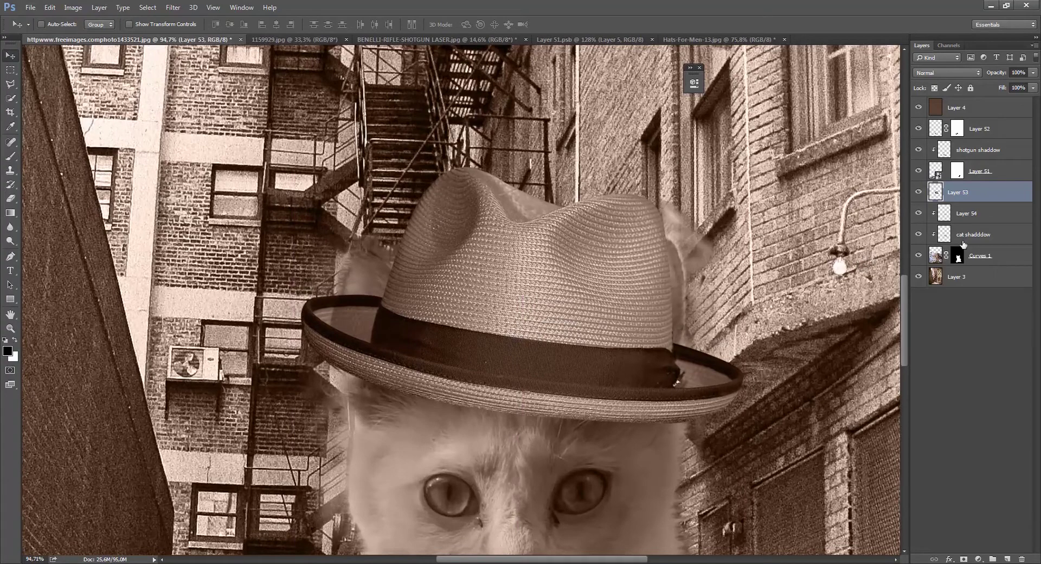
{"action": "left_click", "coordinate": [960, 259]}
{"action": "left_click", "coordinate": [952, 260]}
{"action": "key", "text": "b"}
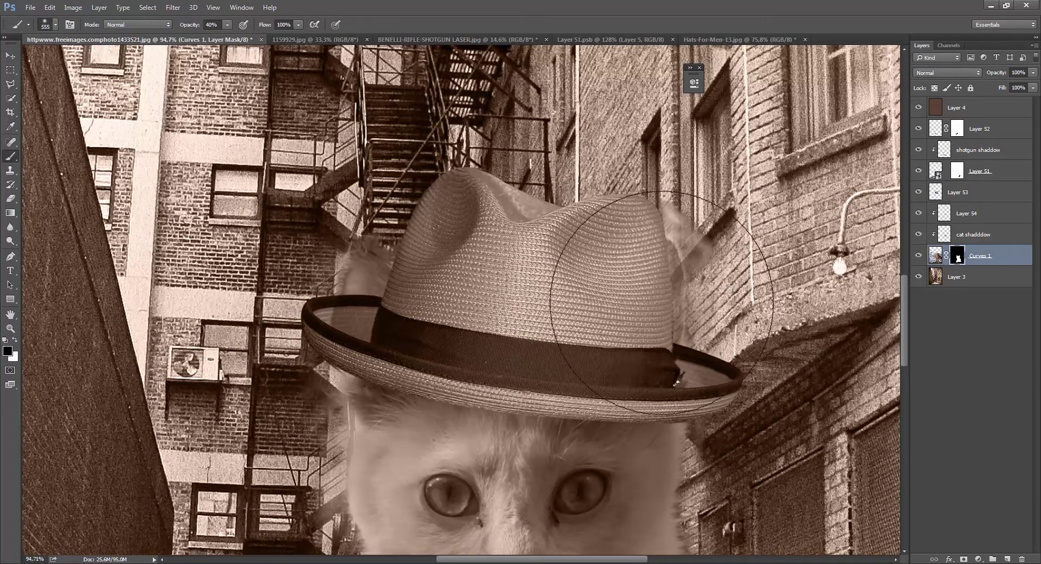
{"action": "right_click", "coordinate": [698, 299]}
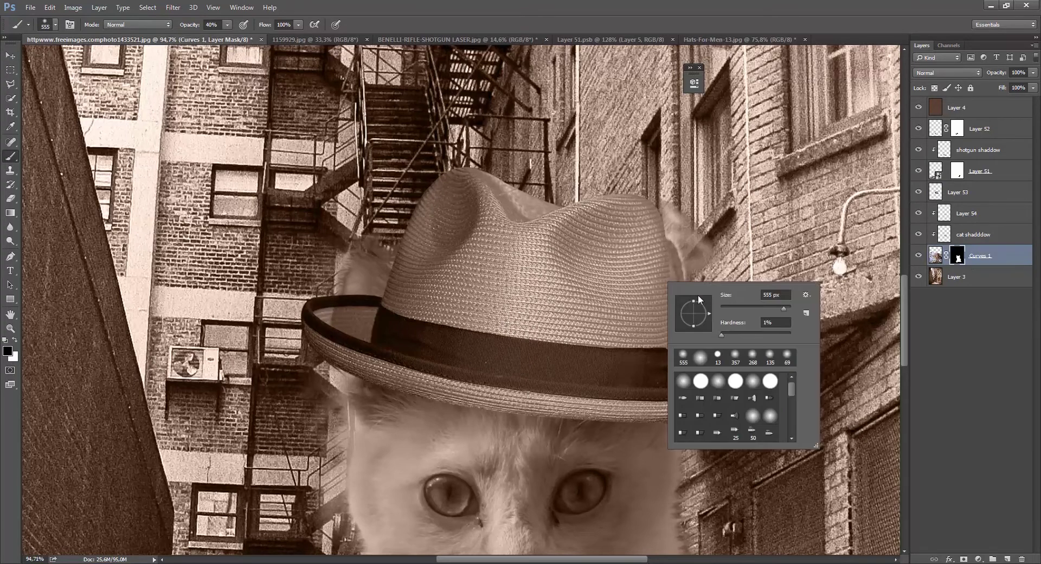
{"action": "left_click", "coordinate": [705, 380]}
{"action": "left_click", "coordinate": [649, 316]}
{"action": "left_click_drag", "start_coordinate": [689, 280], "coordinate": [626, 293]}
{"action": "key", "text": "0"}
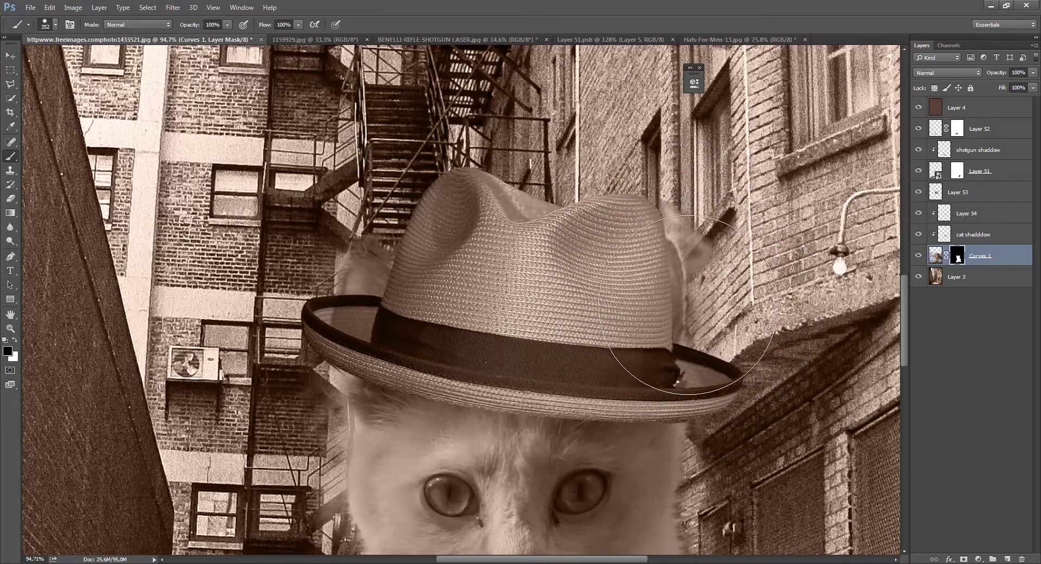
{"action": "mouse_move", "coordinate": [690, 305]}
{"action": "left_mouse_down"}
{"action": "mouse_move", "coordinate": [610, 269]}
{"action": "mouse_move", "coordinate": [522, 259]}
{"action": "mouse_move", "coordinate": [392, 250]}
{"action": "left_mouse_up"}
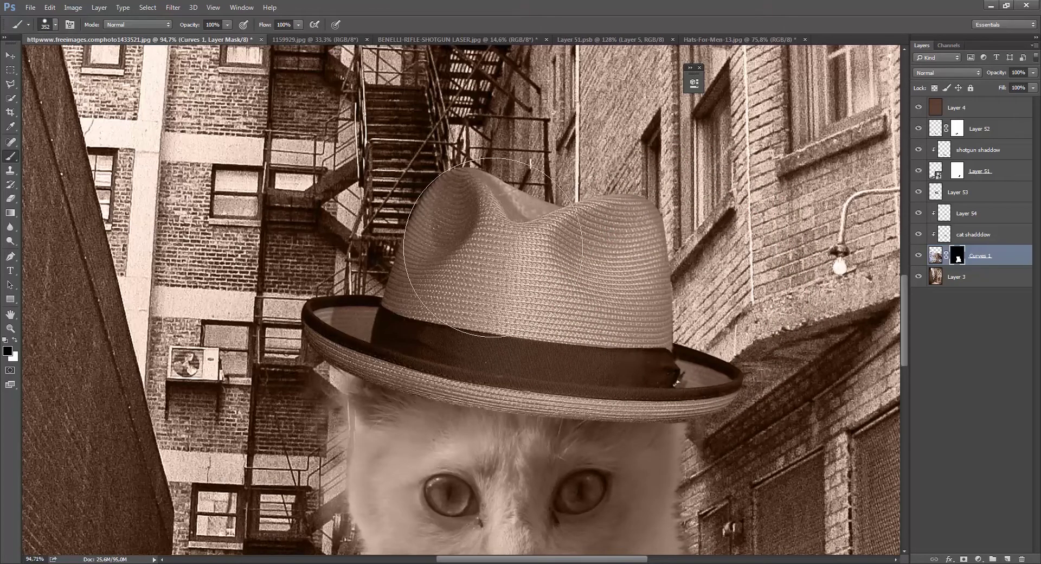
{"action": "key", "text": "alt+space"}
{"action": "left_click", "coordinate": [568, 266]}
{"action": "left_click_drag", "start_coordinate": [526, 326], "coordinate": [482, 353]}
{"action": "scroll", "coordinate": [503, 323], "scroll_direction": "up", "scroll_amount": 3}
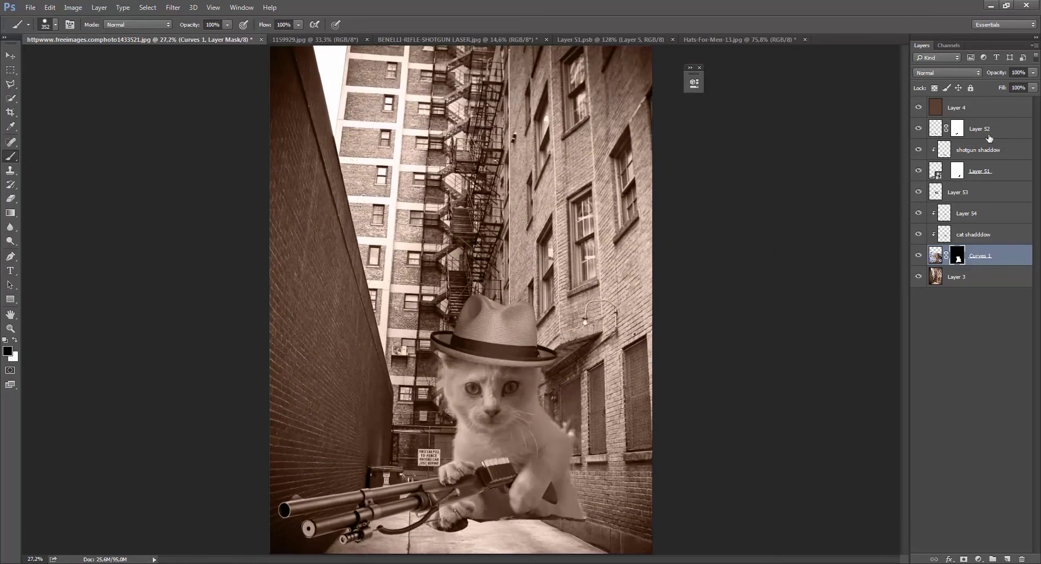
{"action": "left_click", "coordinate": [987, 138], "text": "shift"}
{"action": "key", "text": "v"}
{"action": "left_click_drag", "start_coordinate": [422, 457], "coordinate": [457, 457]}
{"action": "key", "text": "ctrl+z"}
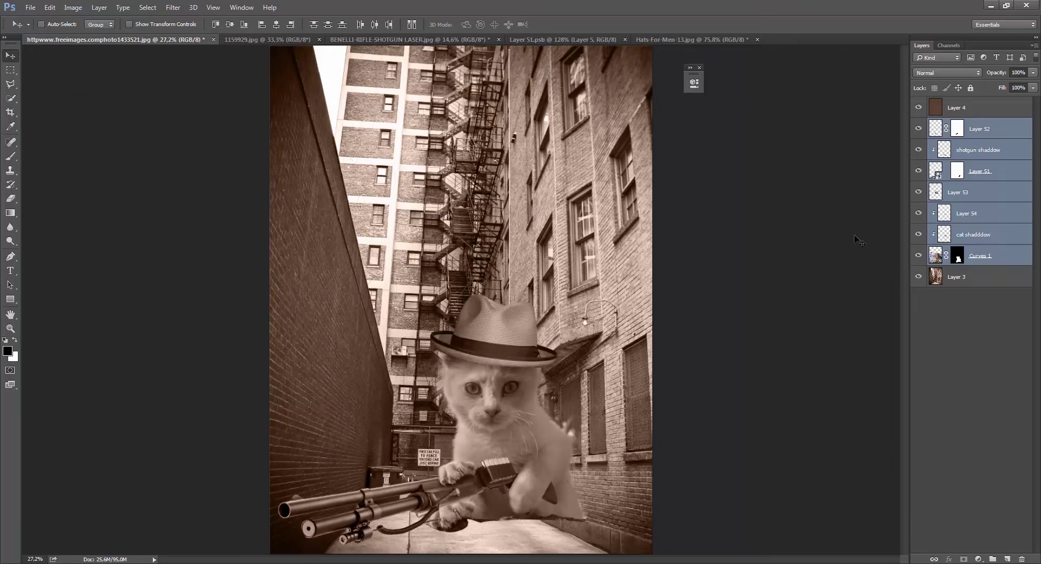
{"action": "left_click", "coordinate": [953, 173]}
{"action": "left_click", "coordinate": [1004, 242]}
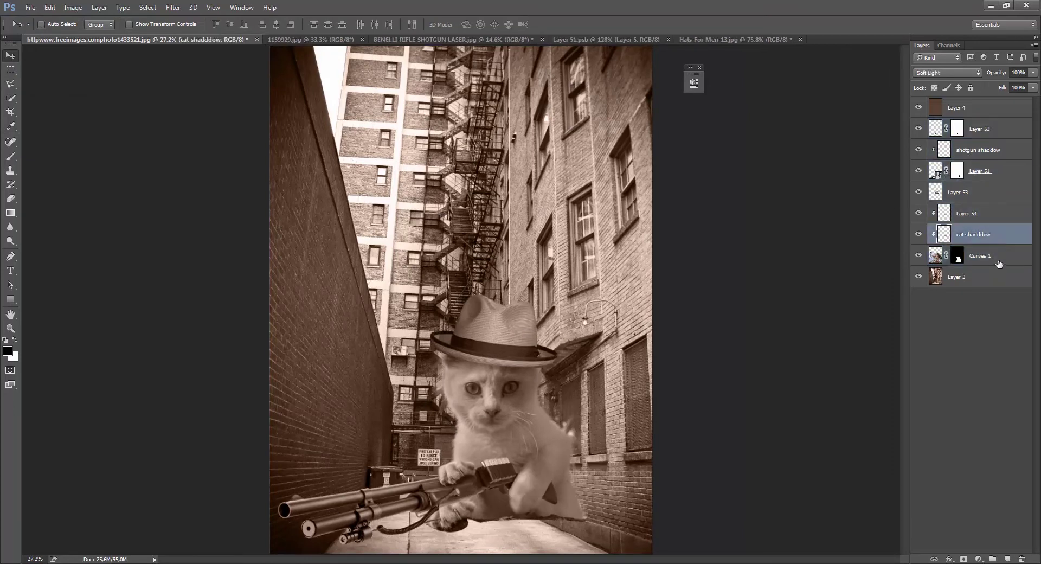
{"action": "left_click", "coordinate": [999, 262]}
{"action": "double_click", "coordinate": [1000, 135], "text": "shift"}
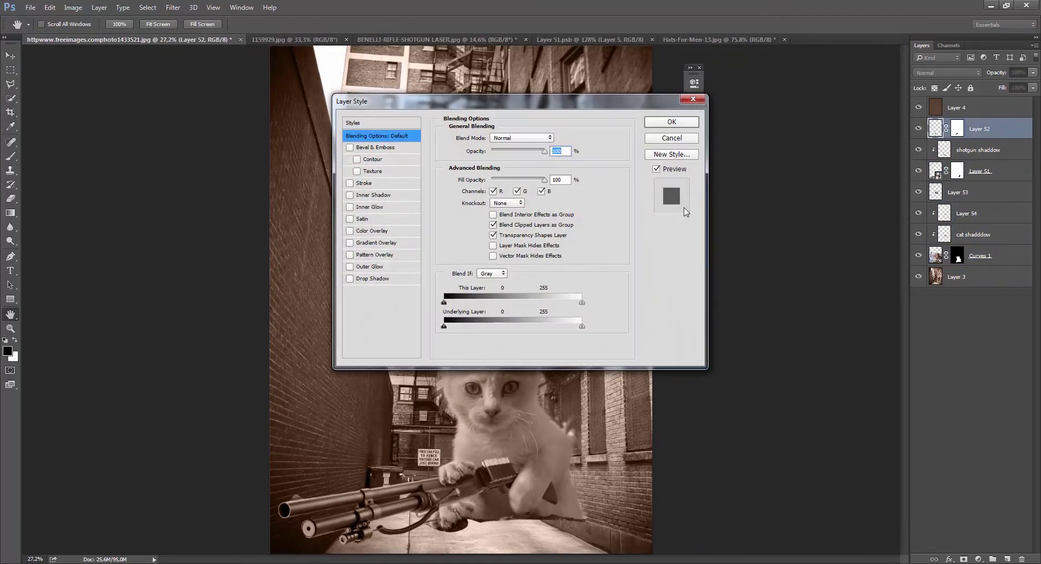
{"action": "left_click", "coordinate": [692, 98]}
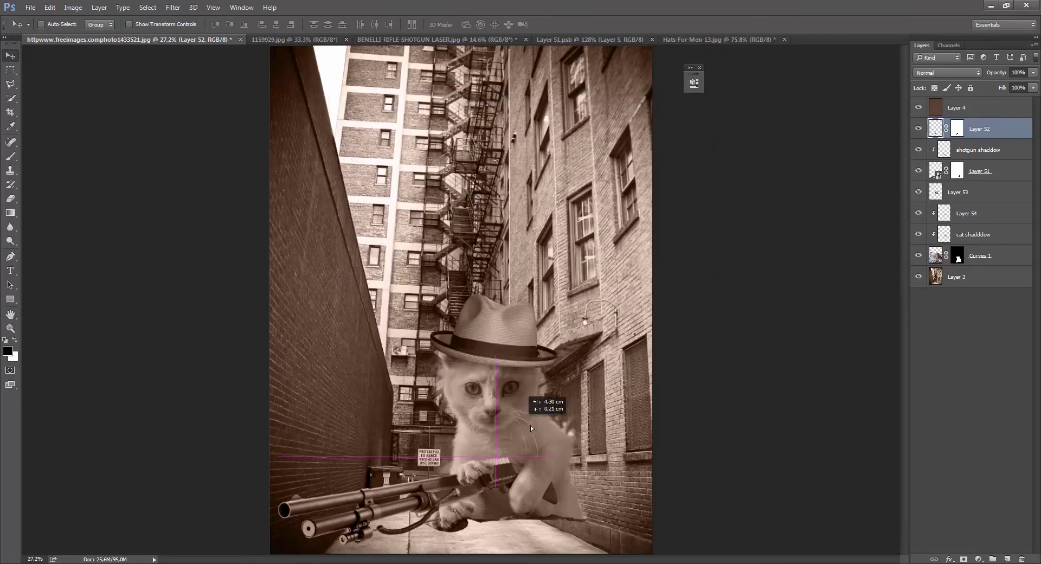
{"action": "left_click_drag", "start_coordinate": [530, 419], "coordinate": [557, 436]}
Step: Select all layers from Layer 52 down to Curves 1, rotate them together by 6.05°, and shift them toward the alley's right wall
{"action": "left_click", "coordinate": [989, 261], "text": "shift"}
{"action": "key", "text": "ctrl+t"}
{"action": "left_click_drag", "start_coordinate": [268, 456], "coordinate": [262, 429]}
{"action": "mouse_move", "coordinate": [466, 434]}
{"action": "left_mouse_down"}
{"action": "mouse_move", "coordinate": [460, 423]}
{"action": "mouse_move", "coordinate": [465, 429]}
{"action": "left_mouse_up"}
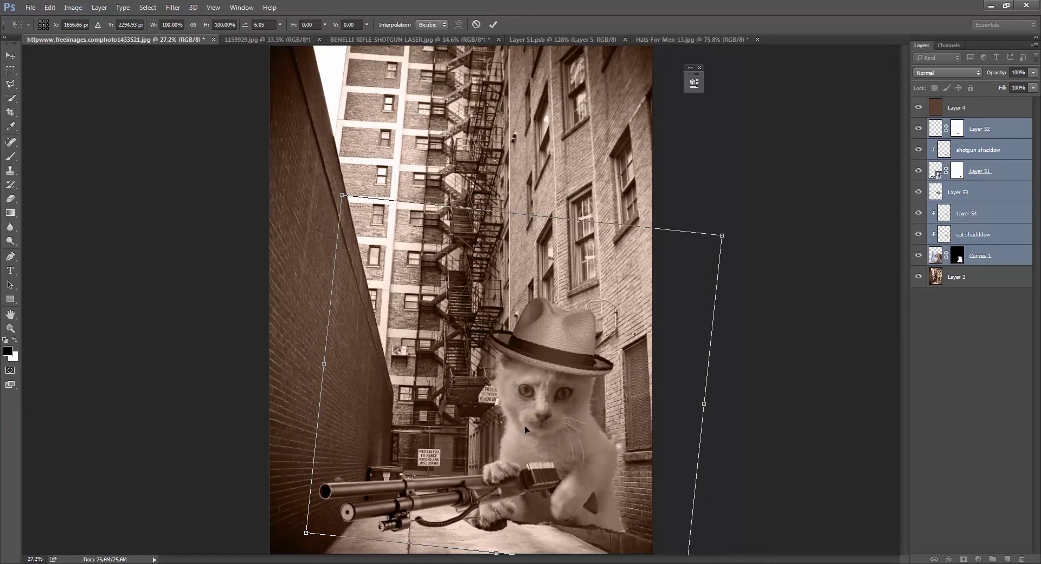
{"action": "key", "text": "Return"}
Step: Bring the SmokeFog-Slide6.jpg smoke in above Layer 52, then resize and tilt it so its base meets the upper shotgun muzzle
{"action": "left_click_drag", "start_coordinate": [1, 127], "coordinate": [842, 135]}
{"action": "left_click_drag", "start_coordinate": [1003, 131], "coordinate": [996, 136]}
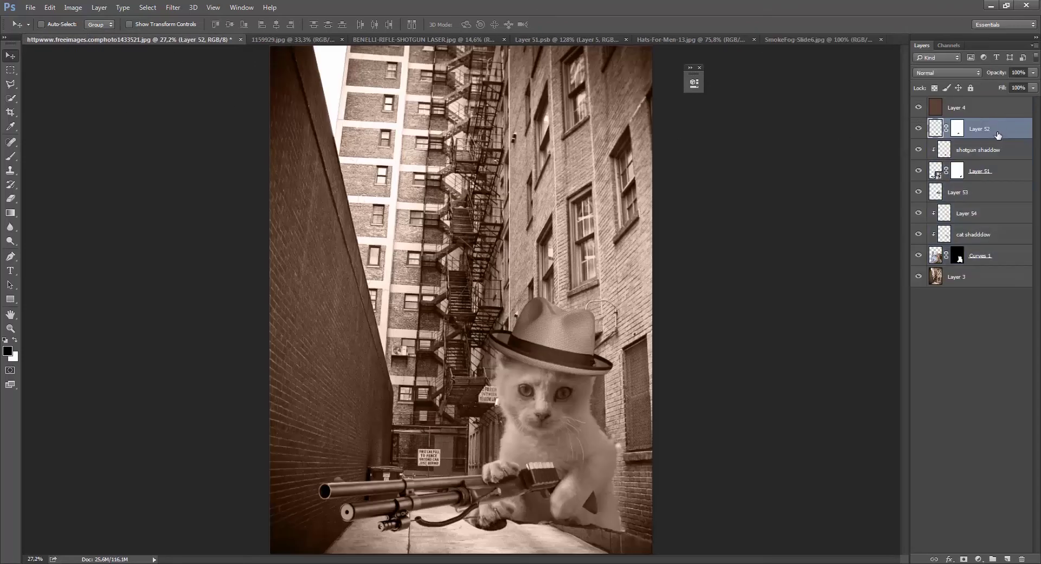
{"action": "key", "text": "ctrl+t"}
{"action": "left_click_drag", "start_coordinate": [655, 325], "coordinate": [580, 86]}
{"action": "left_click_drag", "start_coordinate": [515, 280], "coordinate": [395, 326]}
{"action": "key", "text": "Return"}
{"action": "key", "text": "ctrl+t"}
{"action": "left_click_drag", "start_coordinate": [534, 228], "coordinate": [529, 304]}
{"action": "left_click_drag", "start_coordinate": [342, 296], "coordinate": [361, 312]}
{"action": "key", "text": "Return"}
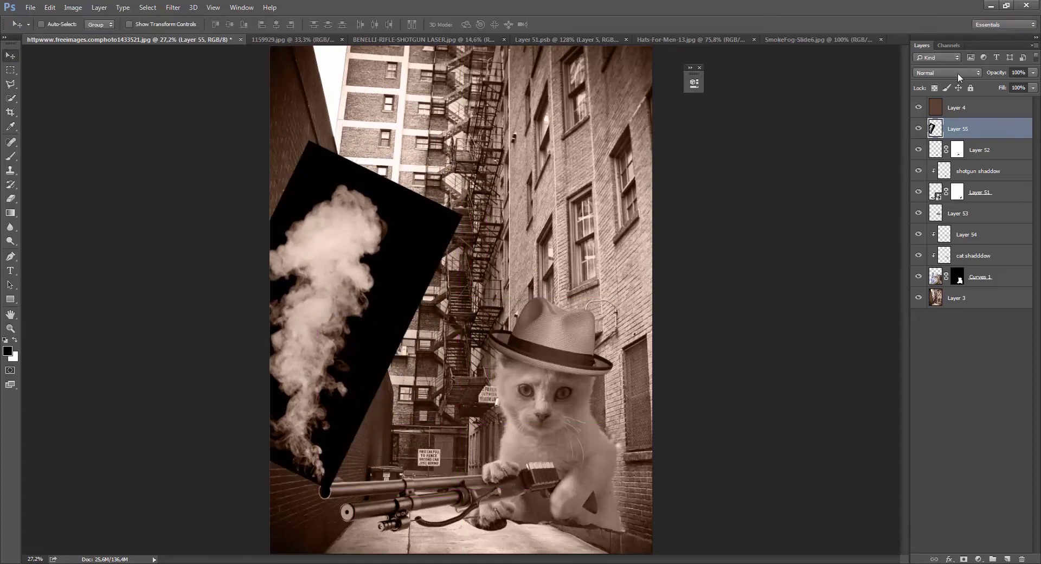
Step: Set the smoke layer's blend mode to Screen to drop its black background
{"action": "left_click", "coordinate": [957, 77]}
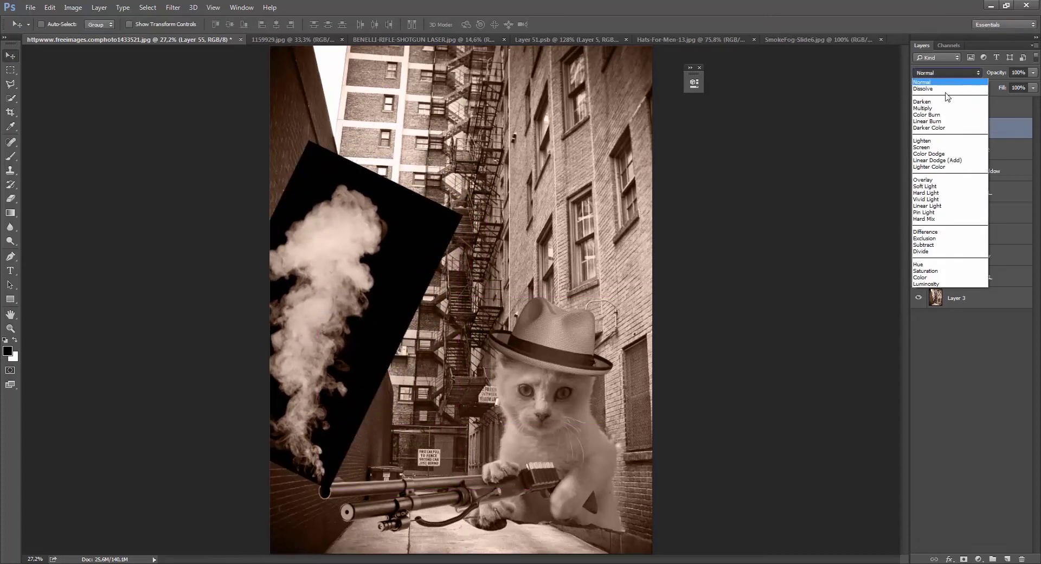
{"action": "left_click", "coordinate": [934, 148]}
{"action": "key", "text": "Down"}
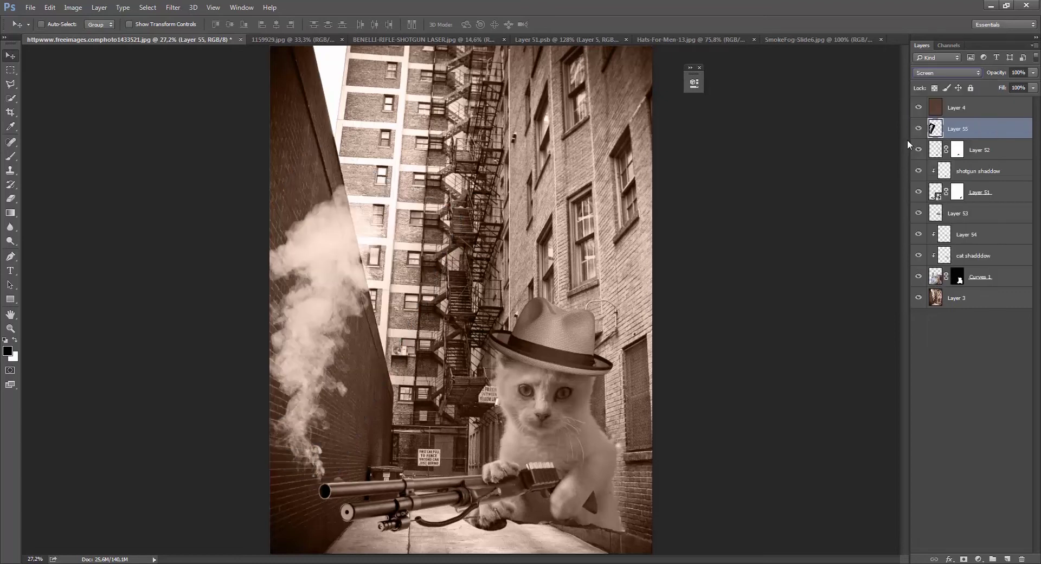
{"action": "left_click_drag", "start_coordinate": [345, 389], "coordinate": [346, 392]}
{"action": "left_click_drag", "start_coordinate": [405, 413], "coordinate": [391, 413]}
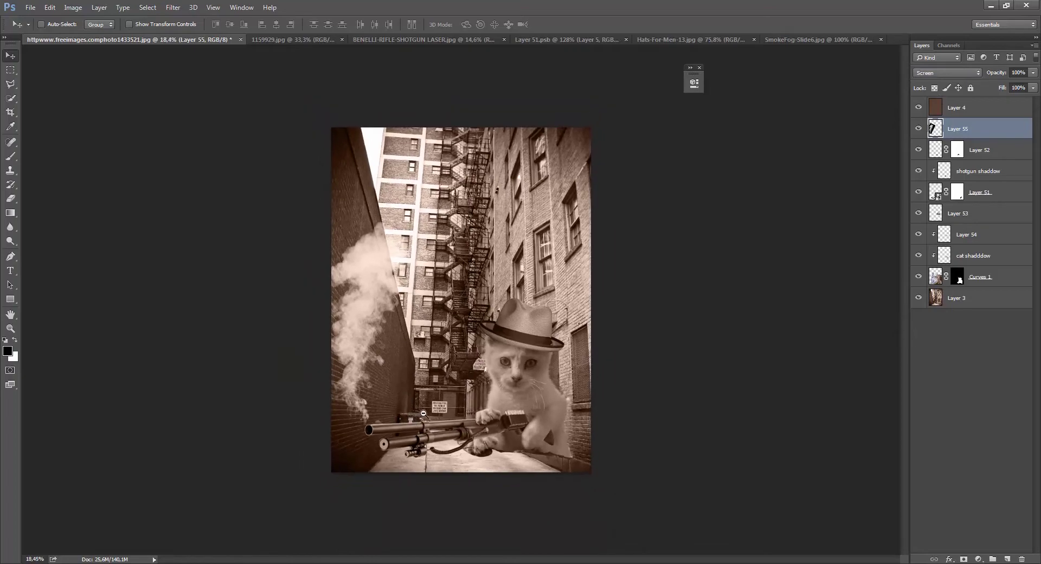
Step: Open the cat-in-a-box wallpaper and start a Pen path along the cardboard box's left edge, left flaps and rear flap
{"action": "scroll", "coordinate": [424, 413], "scroll_direction": "up", "scroll_amount": 5}
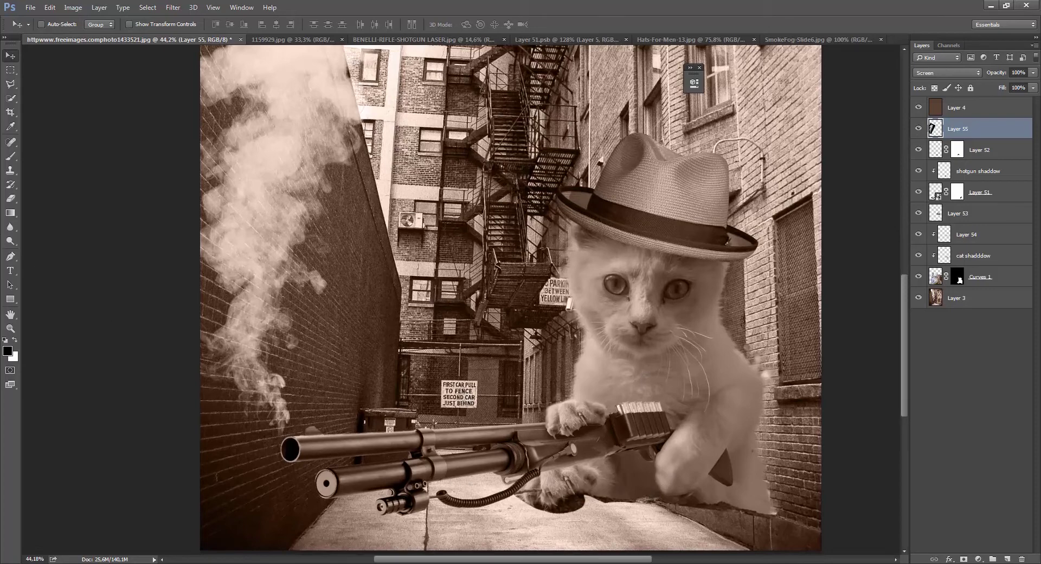
{"action": "left_click_drag", "start_coordinate": [1040, 32], "coordinate": [877, 44]}
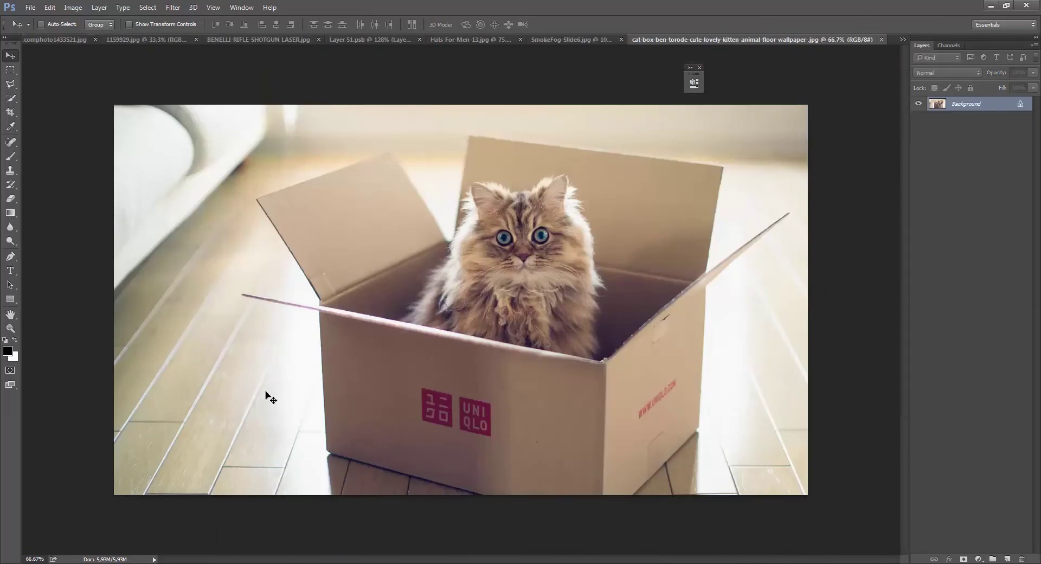
{"action": "key", "text": "p"}
{"action": "left_click", "coordinate": [329, 452]}
{"action": "scroll", "coordinate": [249, 416], "scroll_direction": "up", "scroll_amount": 3}
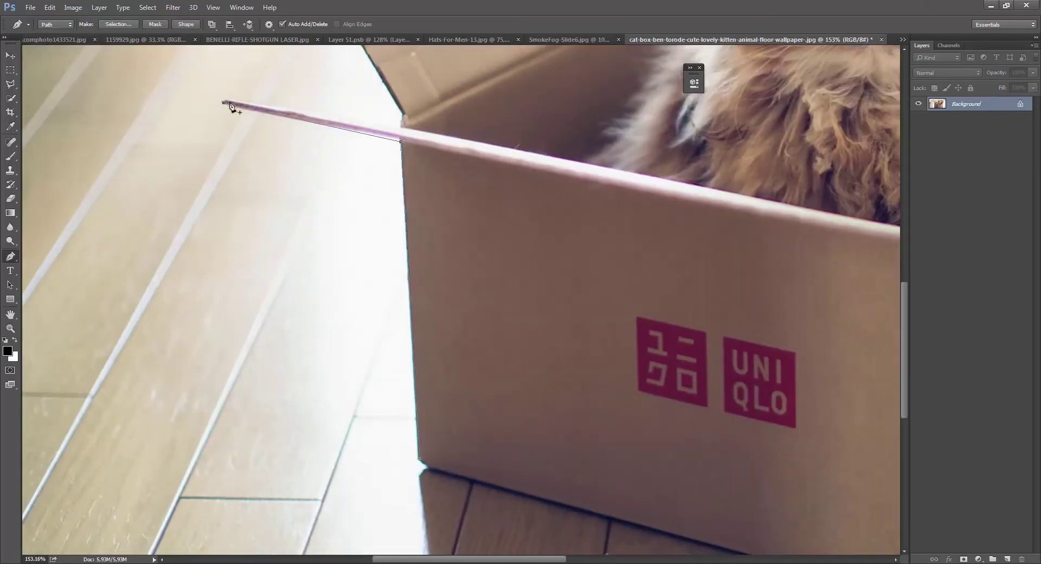
{"action": "left_click", "coordinate": [402, 128]}
{"action": "left_click", "coordinate": [338, 121]}
{"action": "left_click", "coordinate": [464, 329]}
{"action": "left_click", "coordinate": [473, 329]}
{"action": "left_click", "coordinate": [517, 87]}
{"action": "left_click_drag", "start_coordinate": [518, 88], "coordinate": [173, 59]}
{"action": "left_click", "coordinate": [754, 131]}
{"action": "left_click_drag", "start_coordinate": [712, 374], "coordinate": [715, 374]}
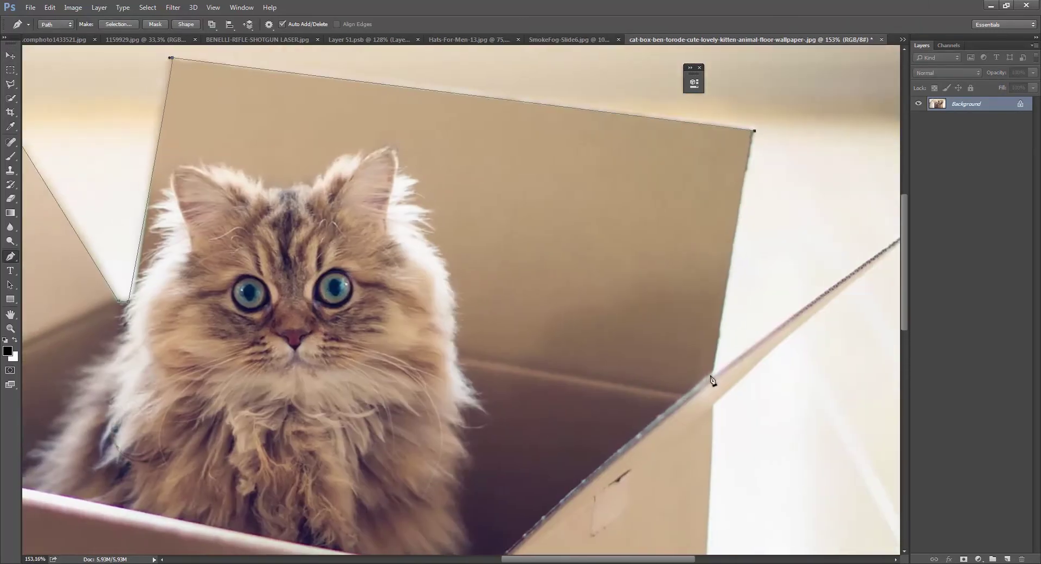
Step: Continue the path around the right flap and base, close it at the left corner and convert it to a selection
{"action": "left_click", "coordinate": [846, 198]}
{"action": "left_click", "coordinate": [652, 364]}
{"action": "left_click", "coordinate": [778, 320]}
{"action": "left_click", "coordinate": [617, 471]}
{"action": "left_click_drag", "start_coordinate": [192, 470], "coordinate": [313, 470]}
{"action": "left_click", "coordinate": [404, 472]}
{"action": "left_click", "coordinate": [148, 392]}
{"action": "left_click", "coordinate": [140, 386]}
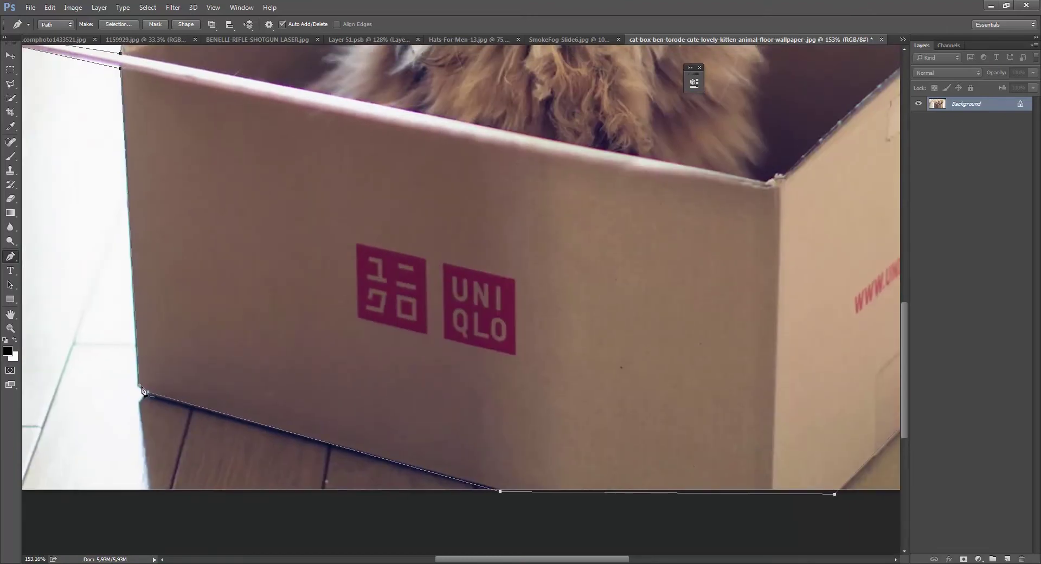
{"action": "key", "text": "ctrl+Return"}
Step: Paste the cut-out box into the alley composite directly above Layer 3 and place it beneath the kitten
{"action": "left_click", "coordinate": [74, 39]}
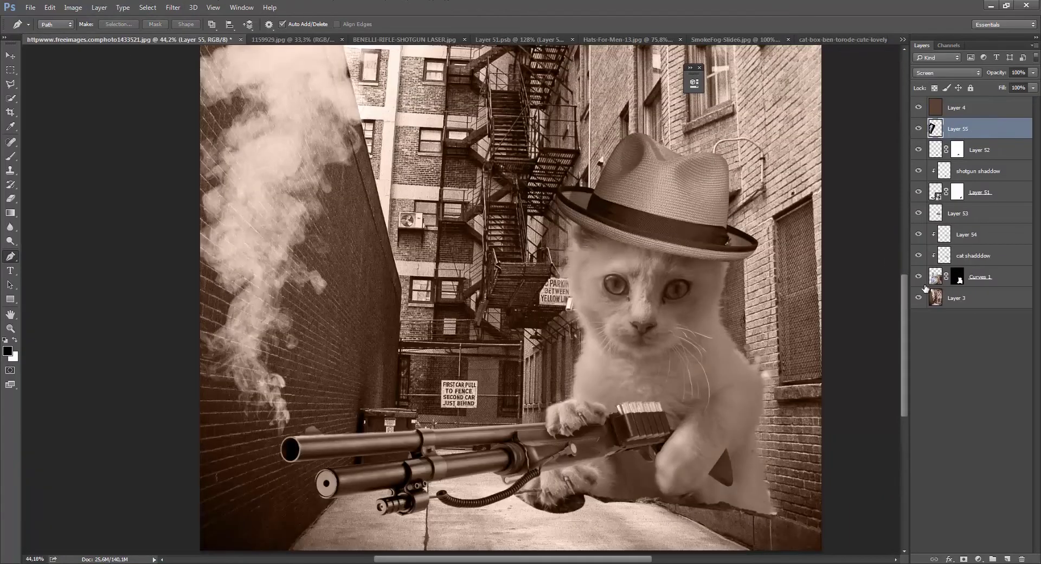
{"action": "left_click", "coordinate": [980, 306]}
{"action": "key", "text": "ctrl+v"}
{"action": "key", "text": "v"}
{"action": "left_click_drag", "start_coordinate": [518, 352], "coordinate": [651, 499]}
Step: Enlarge the pasted box and position it so its flaps surround the kitten's body
{"action": "key", "text": "ctrl+t"}
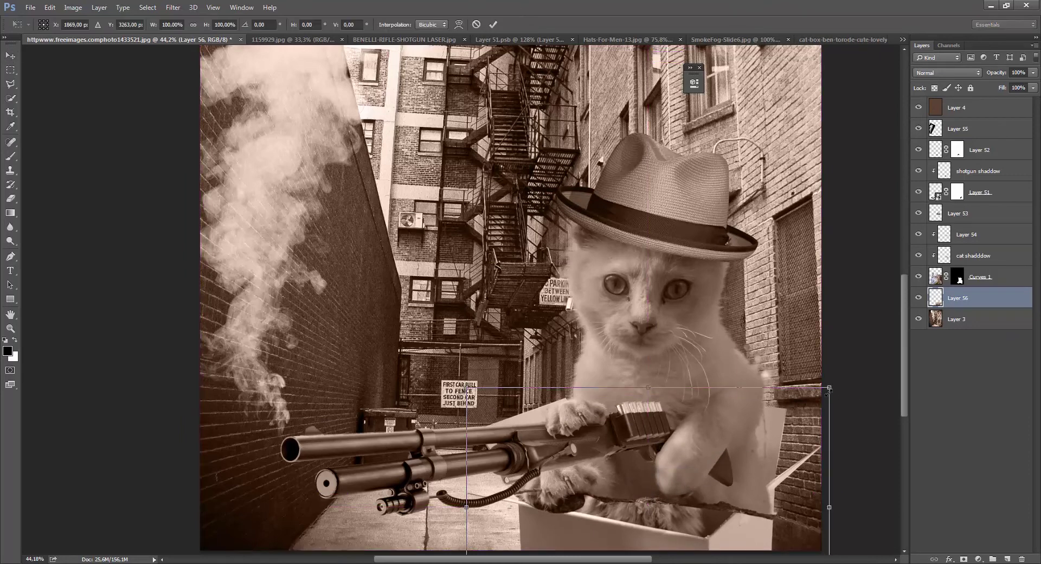
{"action": "left_click_drag", "start_coordinate": [826, 392], "coordinate": [870, 356]}
{"action": "left_click_drag", "start_coordinate": [783, 407], "coordinate": [784, 393]}
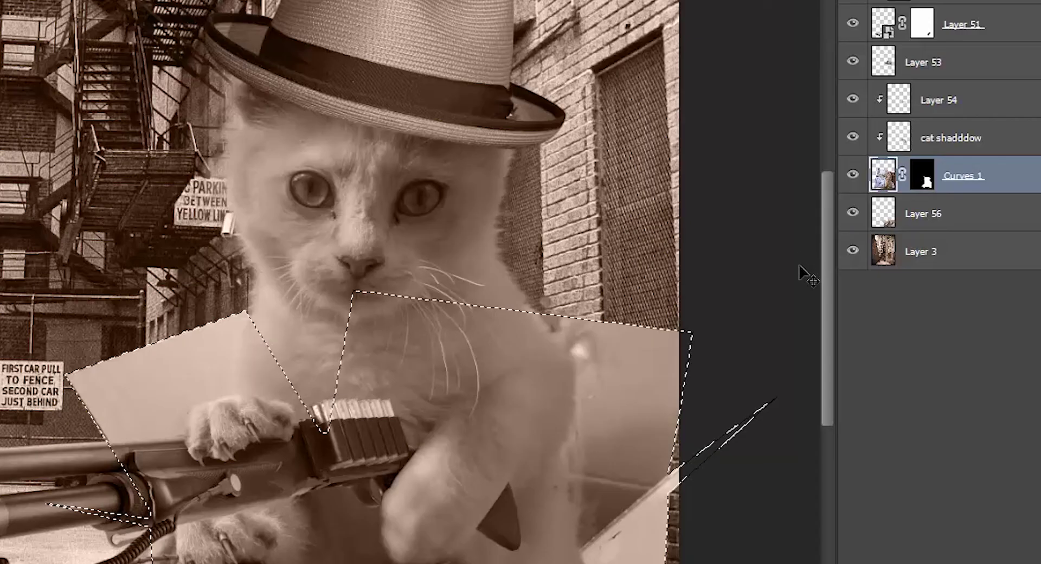
Step: Clear the selection and group Curves 1 with its clipped cat shadddow and Layer 54 layers
{"action": "key", "text": "ctrl+d"}
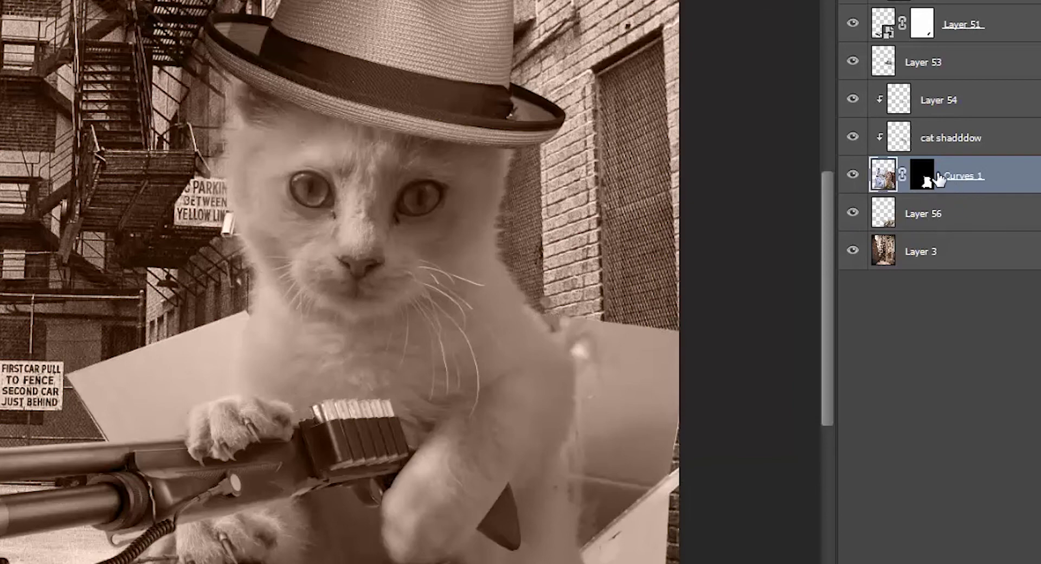
{"action": "key", "text": "ctrl+g"}
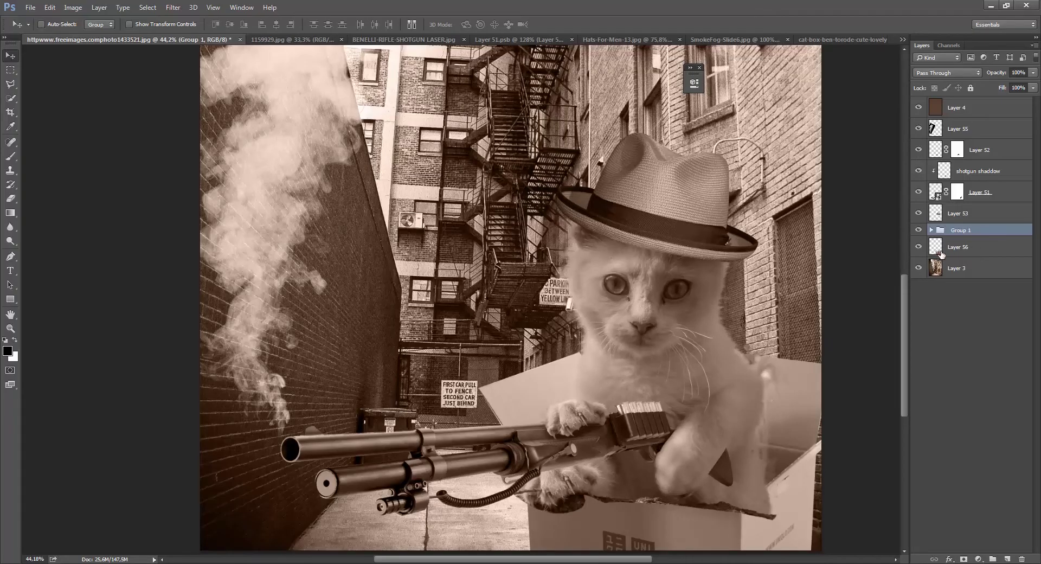
{"action": "double_click", "coordinate": [931, 232]}
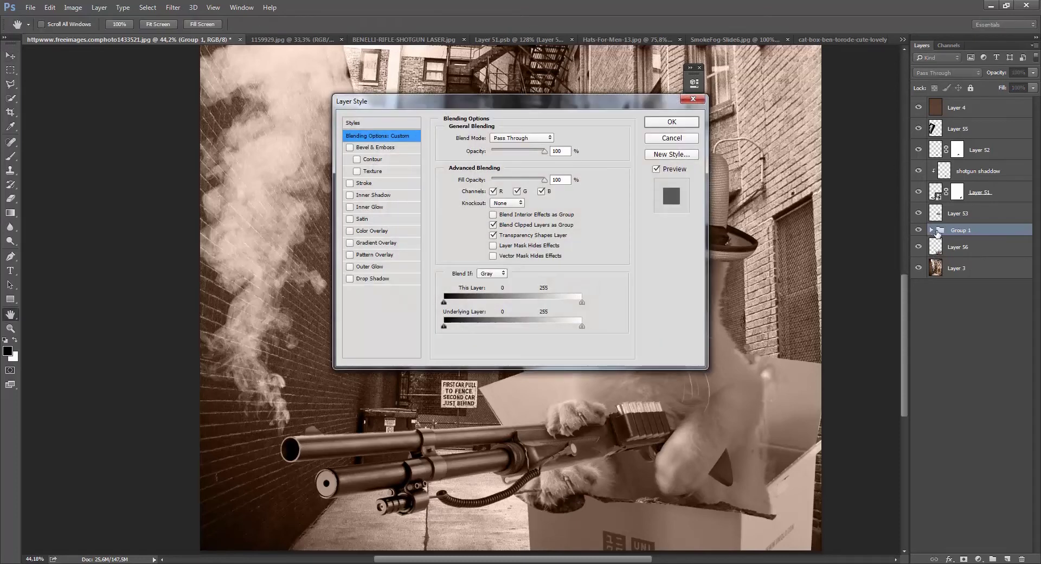
{"action": "left_click_drag", "start_coordinate": [844, 215], "coordinate": [807, 226]}
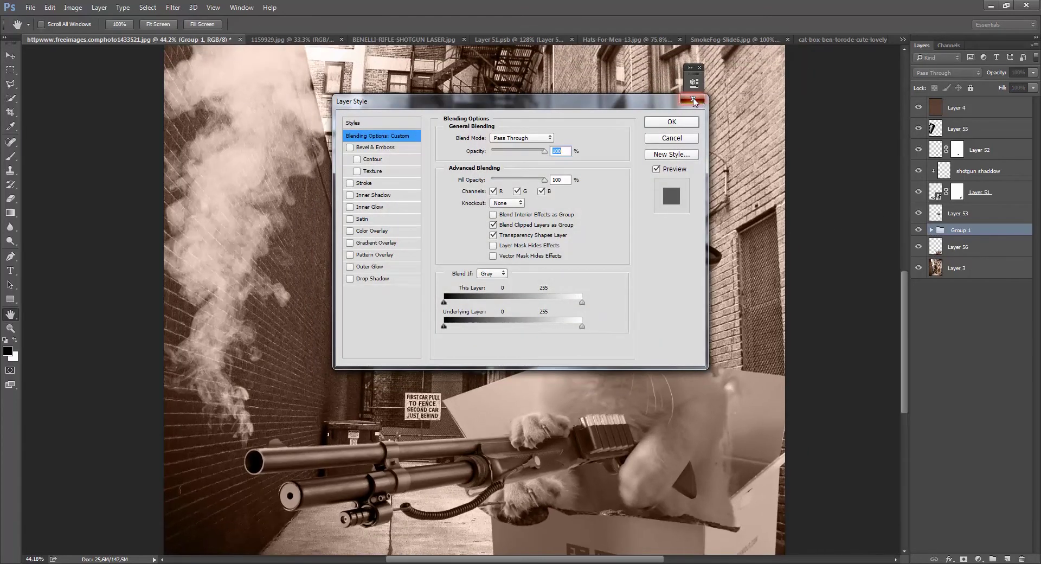
{"action": "left_click", "coordinate": [694, 99]}
Step: Expand the kitten group, add a layer mask to it, and hide the kitten layers to expose the box's front rim
{"action": "left_click", "coordinate": [931, 232]}
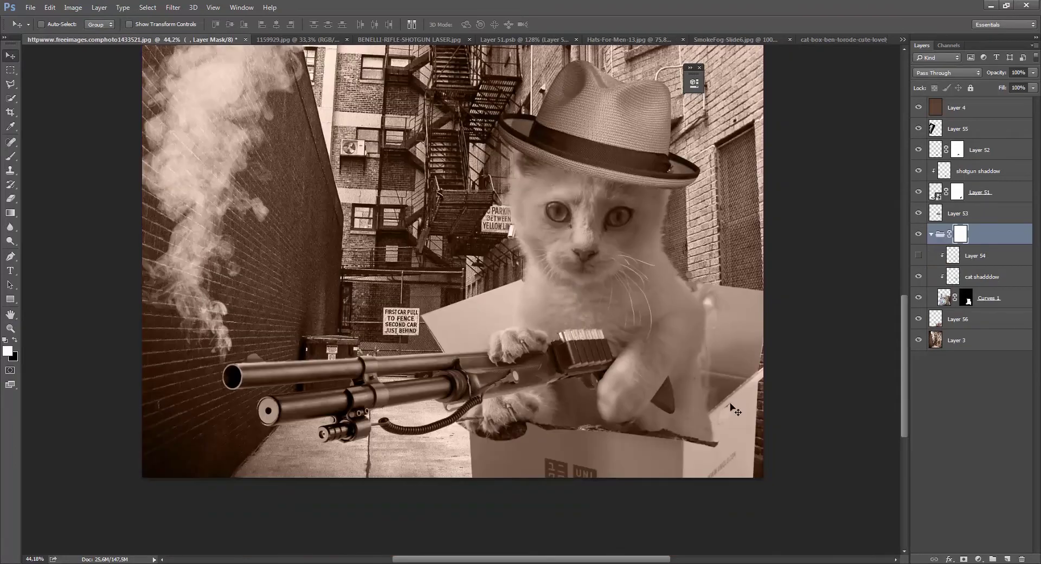
{"action": "scroll", "coordinate": [724, 410], "scroll_direction": "up", "scroll_amount": 5}
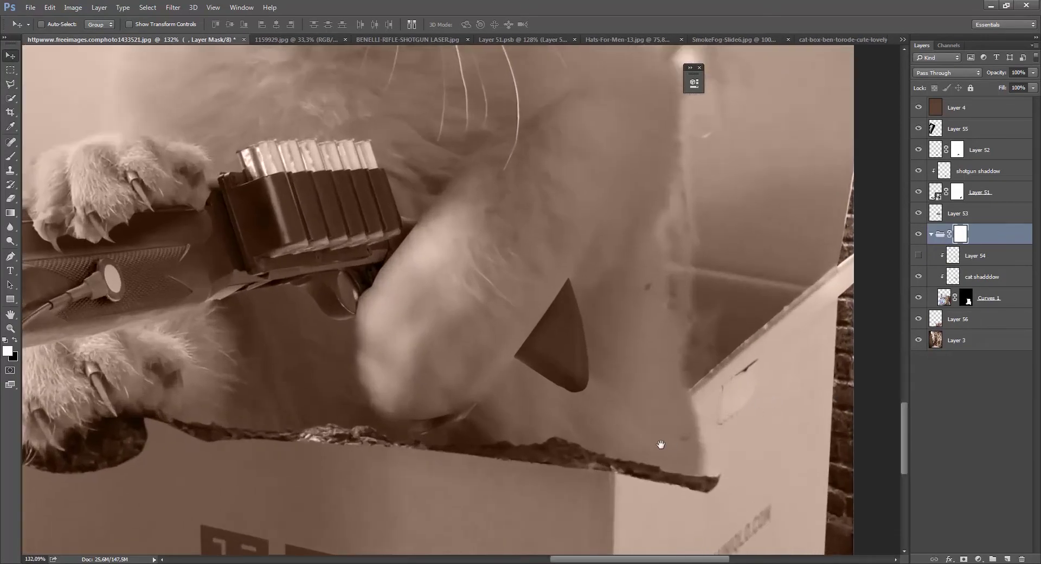
{"action": "left_click_drag", "start_coordinate": [658, 439], "coordinate": [645, 415]}
{"action": "left_click", "coordinate": [919, 297]}
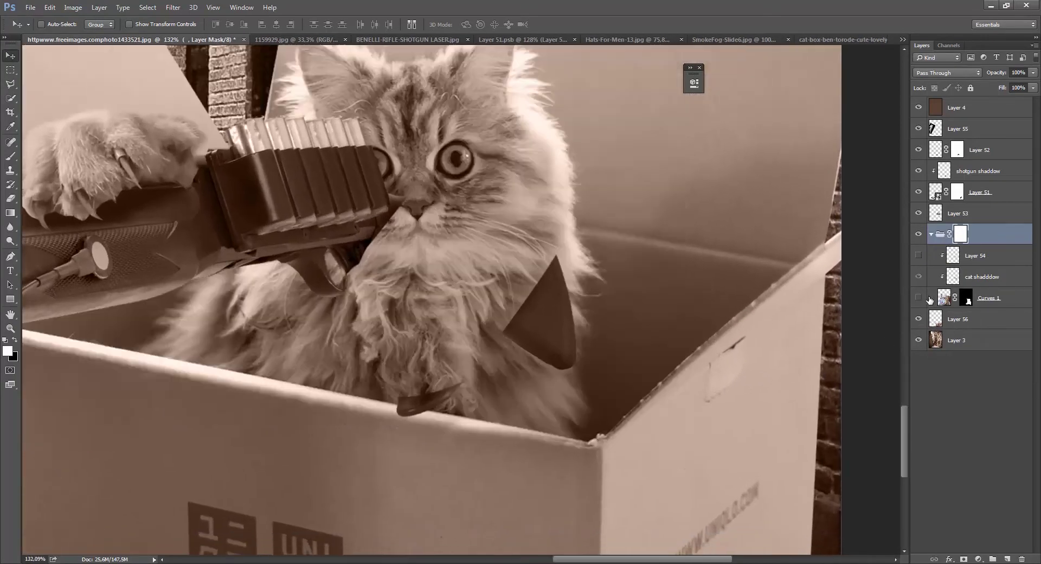
Step: Trace a closed Pen path along the box's right and front rims and around its front panels, and turn it into a selection
{"action": "key", "text": "p"}
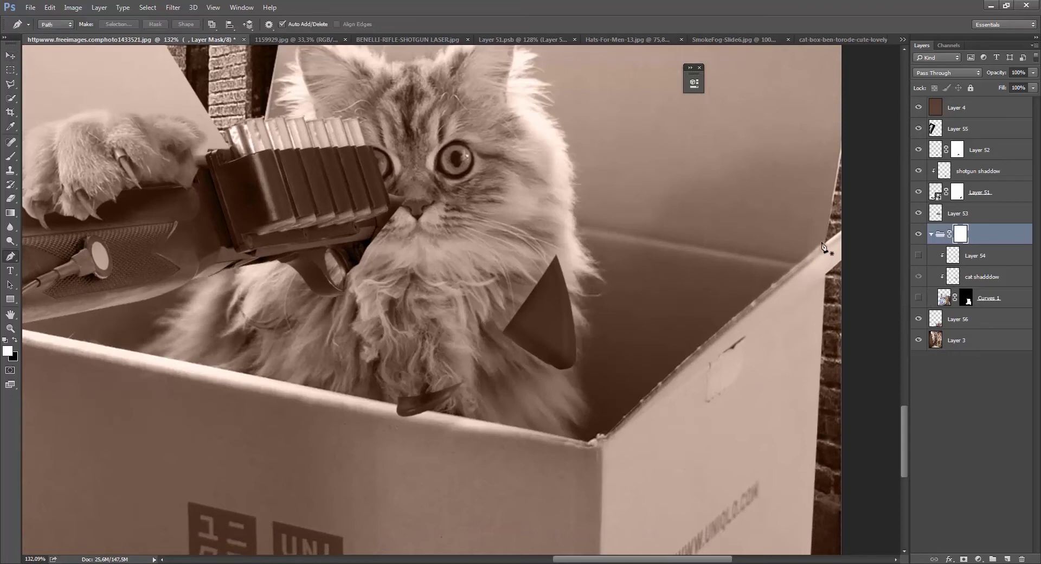
{"action": "left_click", "coordinate": [825, 245]}
{"action": "left_click_drag", "start_coordinate": [602, 400], "coordinate": [639, 366]}
{"action": "scroll", "coordinate": [594, 419], "scroll_direction": "up", "scroll_amount": 2}
{"action": "scroll", "coordinate": [595, 418], "scroll_direction": "left", "scroll_amount": 8}
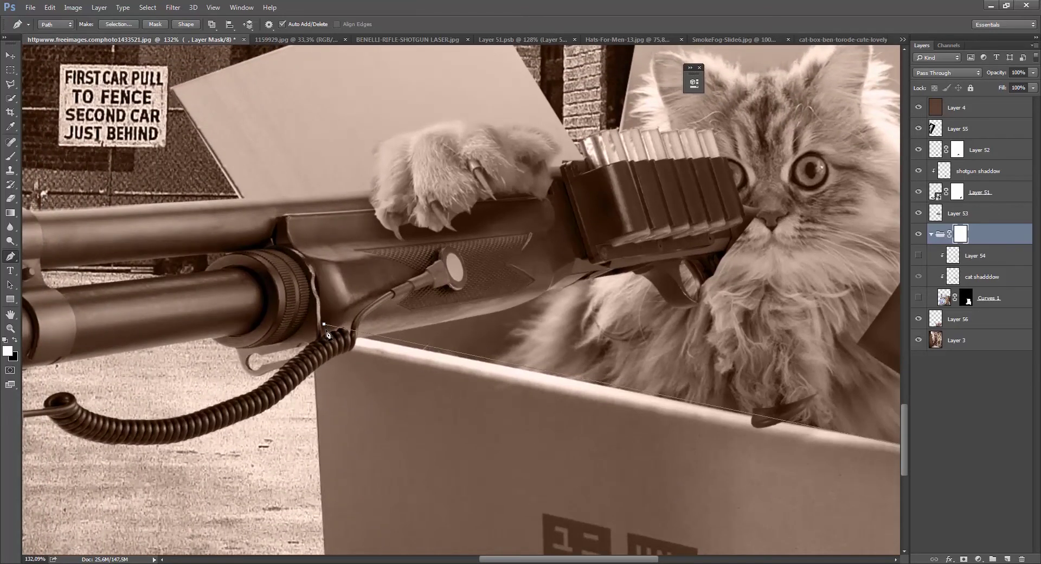
{"action": "left_click", "coordinate": [320, 329]}
{"action": "left_click", "coordinate": [288, 410]}
{"action": "scroll", "coordinate": [321, 438], "scroll_direction": "down", "scroll_amount": 5}
{"action": "left_click", "coordinate": [623, 508]}
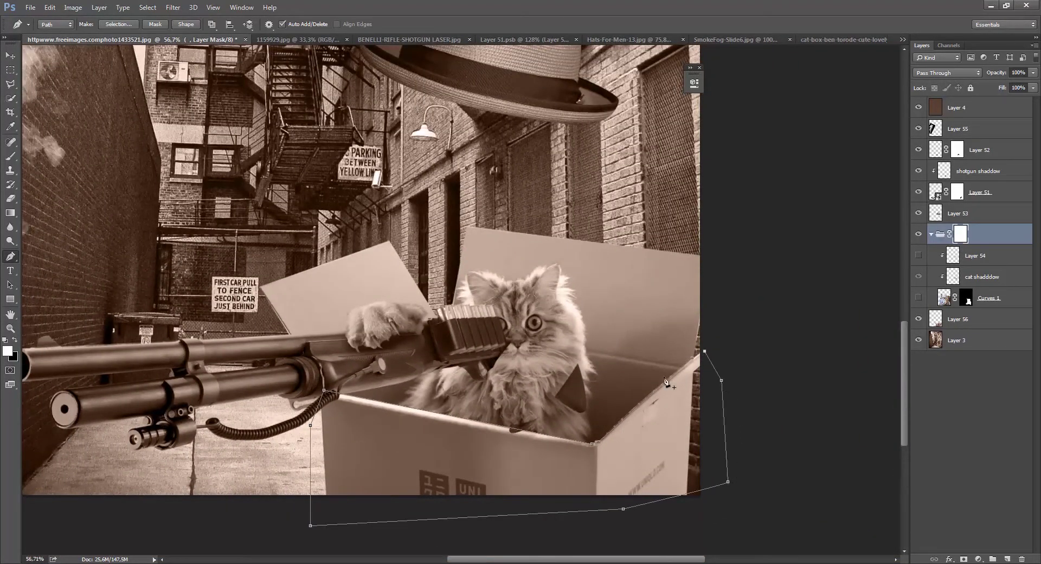
{"action": "key", "text": "ctrl+Return"}
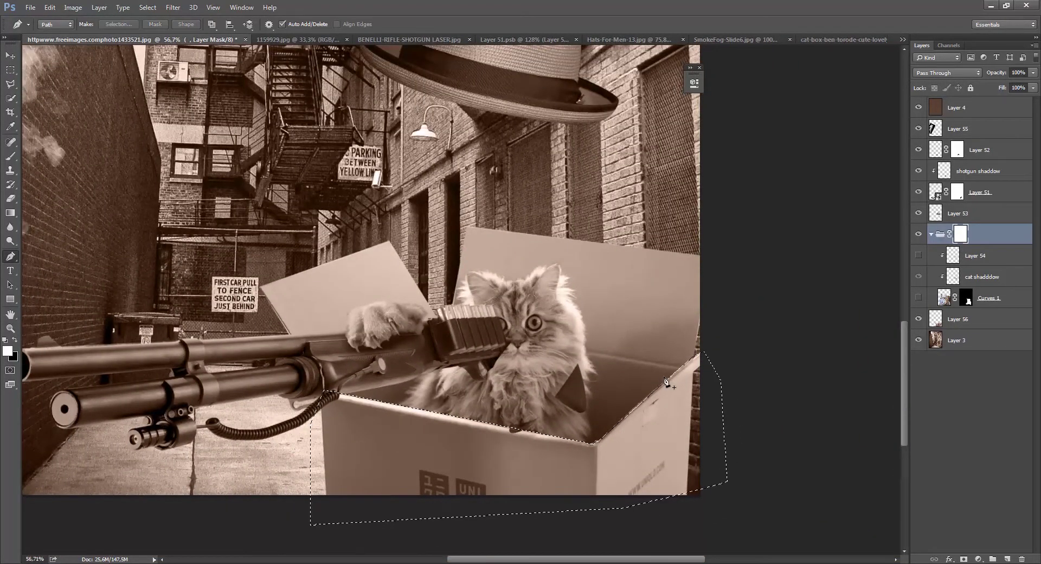
Step: Show the kitten layers again, black out the selected area on the group's mask, and deselect
{"action": "left_click", "coordinate": [918, 255]}
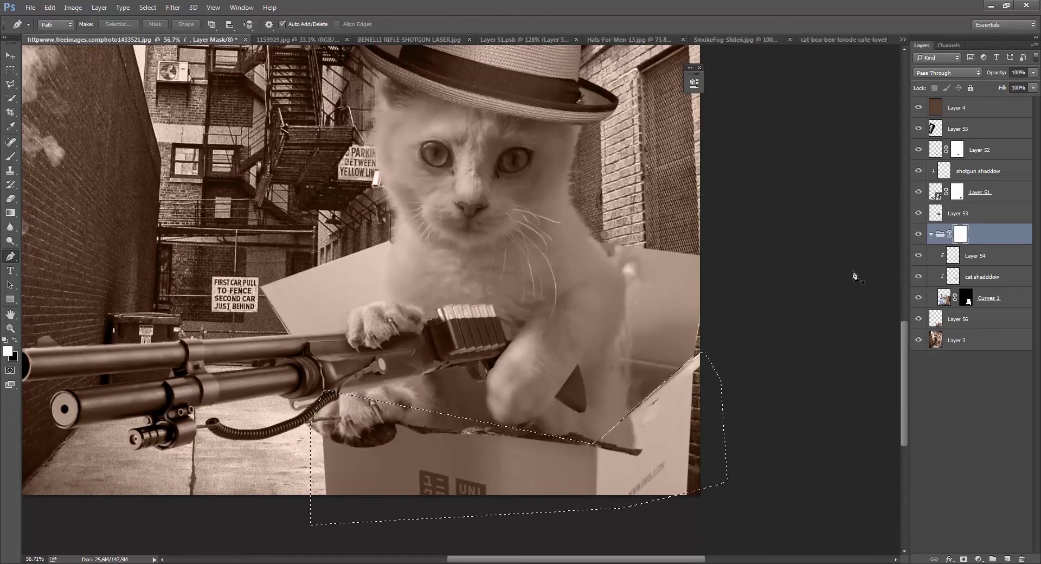
{"action": "key", "text": "Delete"}
{"action": "key", "text": "ctrl+d"}
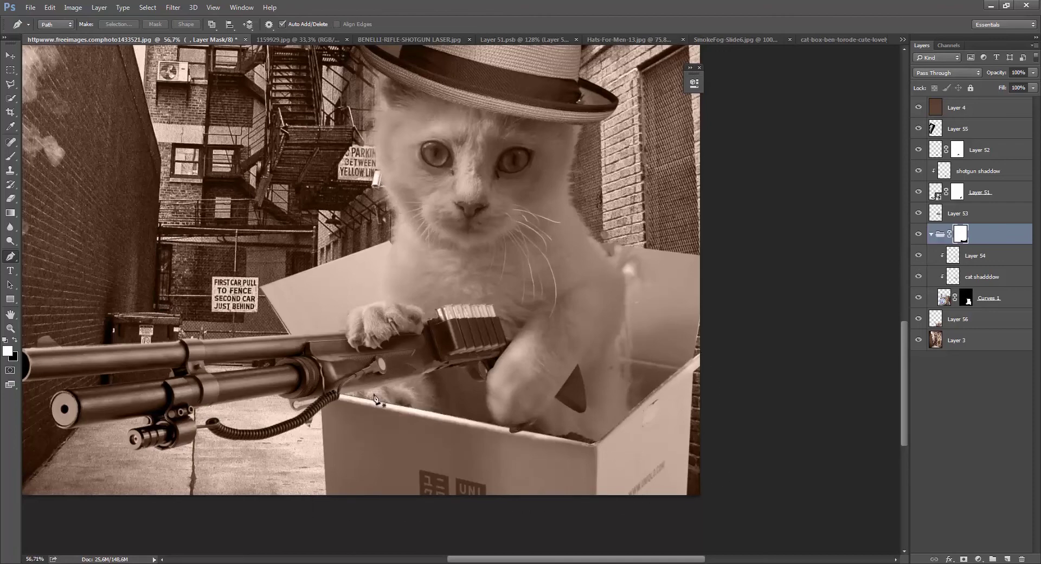
{"action": "left_click_drag", "start_coordinate": [285, 430], "coordinate": [420, 428]}
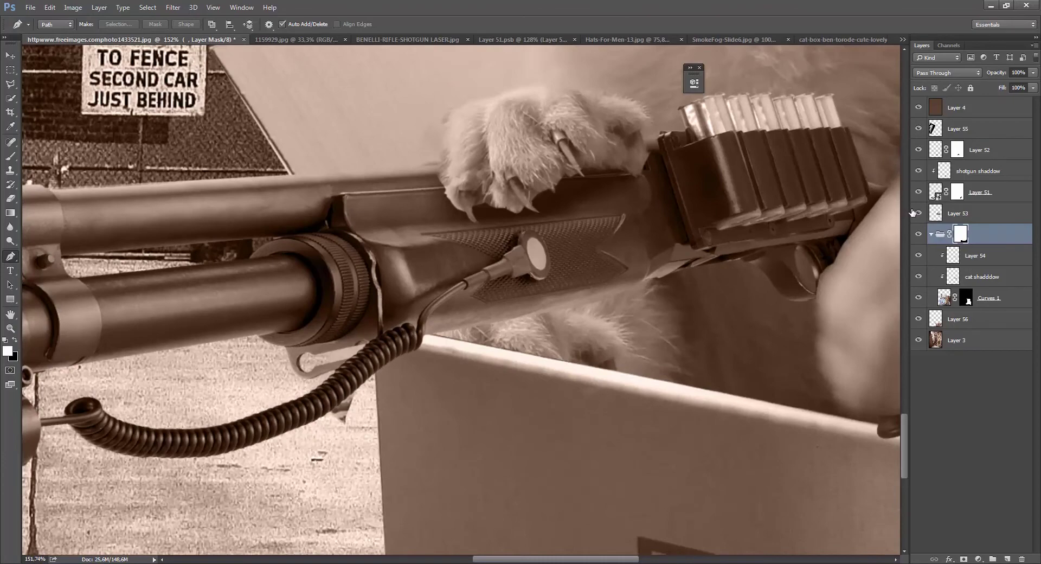
{"action": "left_click", "coordinate": [937, 198], "text": "ctrl"}
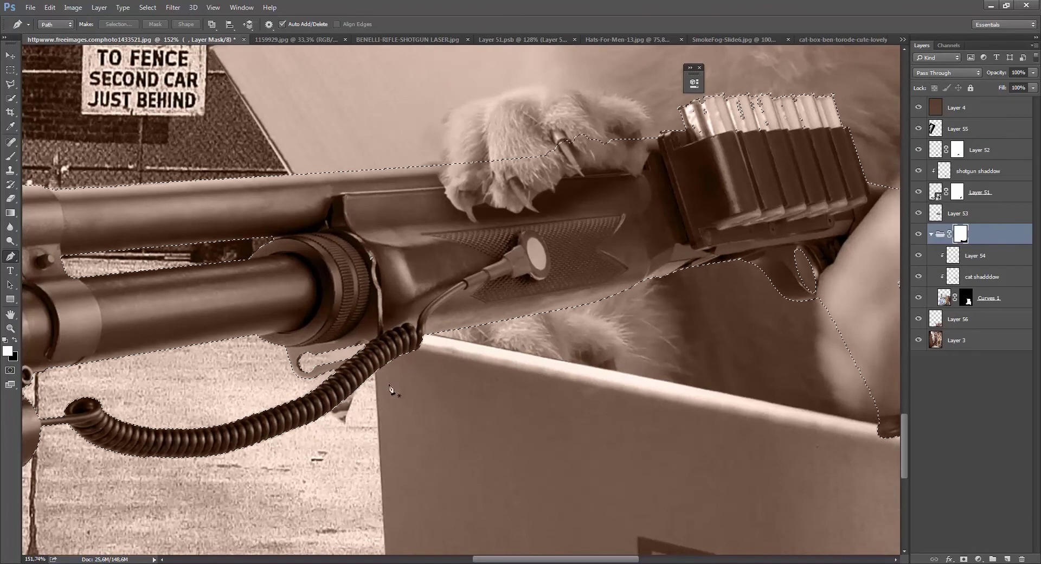
{"action": "key", "text": "ctrl+d"}
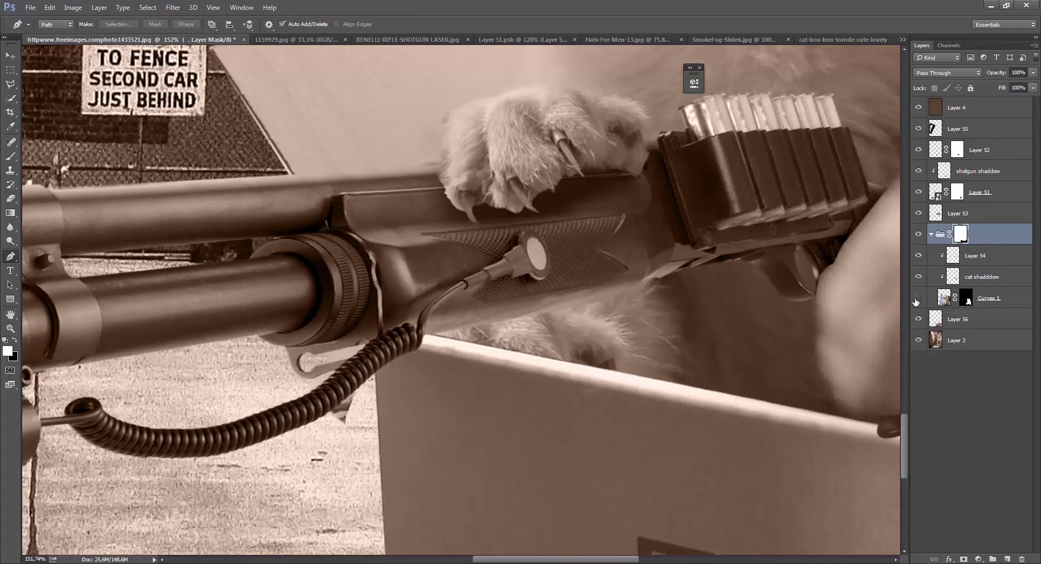
{"action": "left_click", "coordinate": [916, 299]}
{"action": "left_click", "coordinate": [917, 298]}
Step: Mask out the leftover kitten fragment beneath the shotgun's coiled cable with a 104 px eraser on the group's mask
{"action": "left_click", "coordinate": [967, 302]}
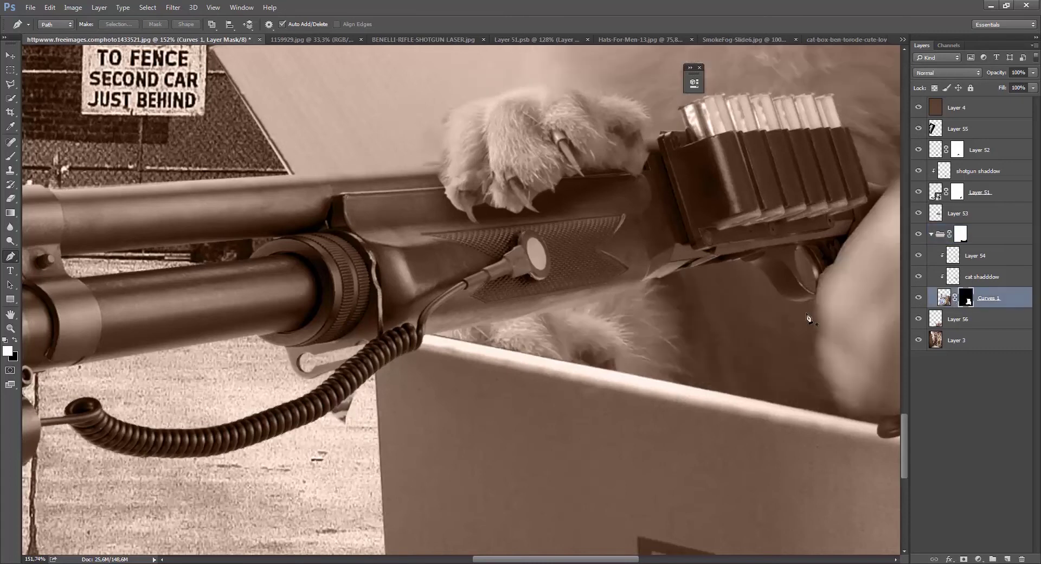
{"action": "key", "text": "b"}
{"action": "key", "text": "x"}
{"action": "left_click_drag", "start_coordinate": [325, 411], "coordinate": [263, 443]}
{"action": "key", "text": "e"}
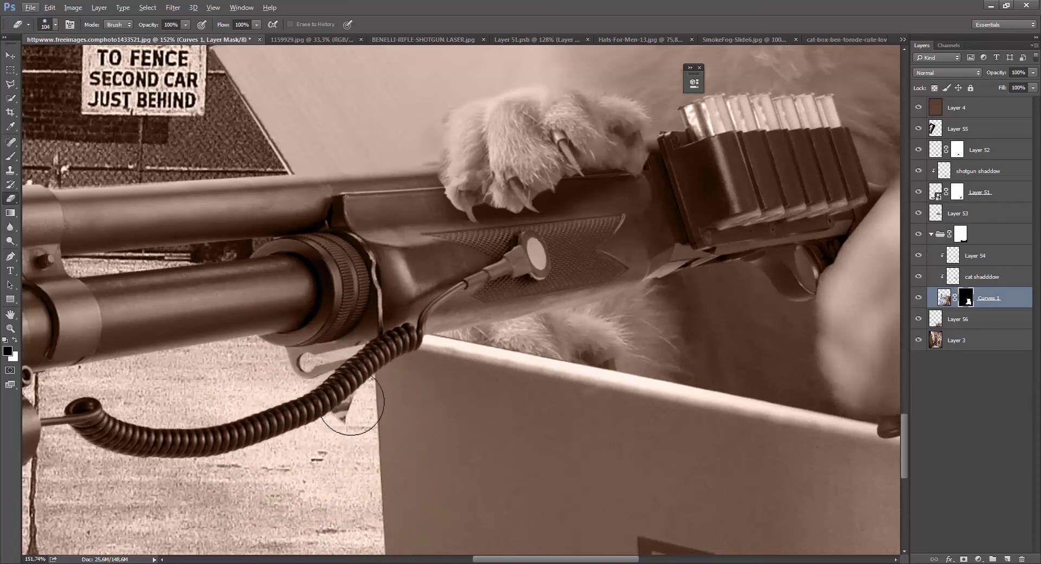
{"action": "key", "text": "x"}
{"action": "left_click_drag", "start_coordinate": [347, 410], "coordinate": [358, 402]}
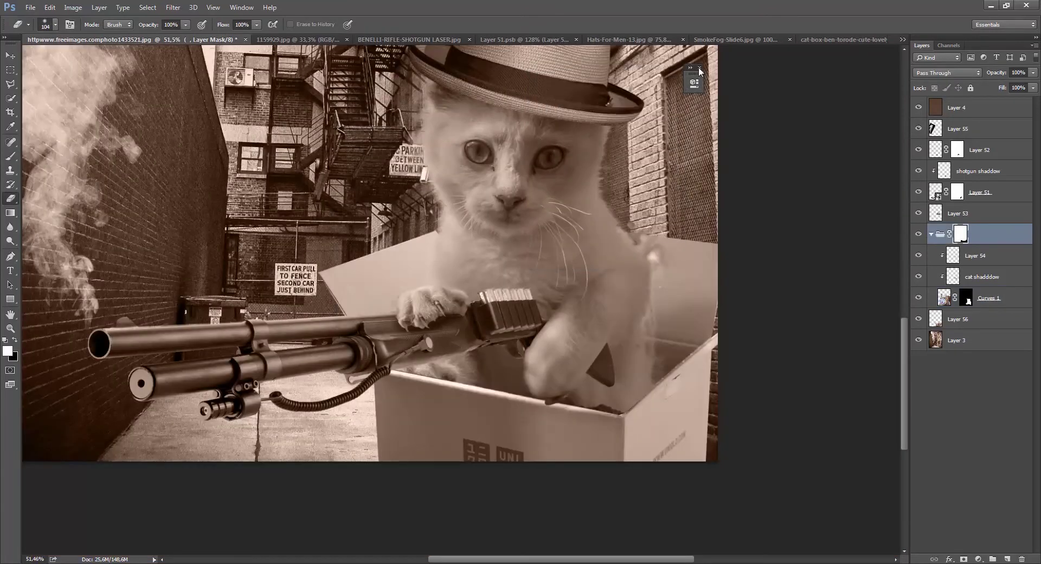
Step: Close the small floating panel, then select Layer 55 down to Curves 1 and shift them together slightly down and right into the box
{"action": "left_click", "coordinate": [699, 69]}
{"action": "left_click", "coordinate": [943, 299]}
{"action": "left_click", "coordinate": [976, 134], "text": "shift"}
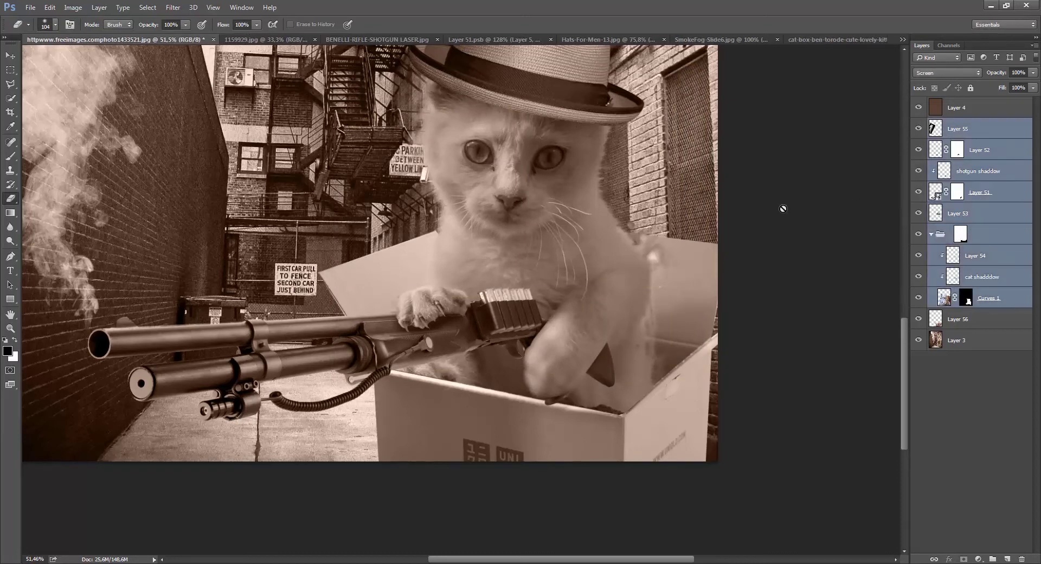
{"action": "key", "text": "v"}
{"action": "mouse_move", "coordinate": [601, 310]}
{"action": "left_mouse_down"}
{"action": "mouse_move", "coordinate": [591, 310]}
{"action": "mouse_move", "coordinate": [605, 326]}
{"action": "mouse_move", "coordinate": [614, 320]}
{"action": "left_mouse_up"}
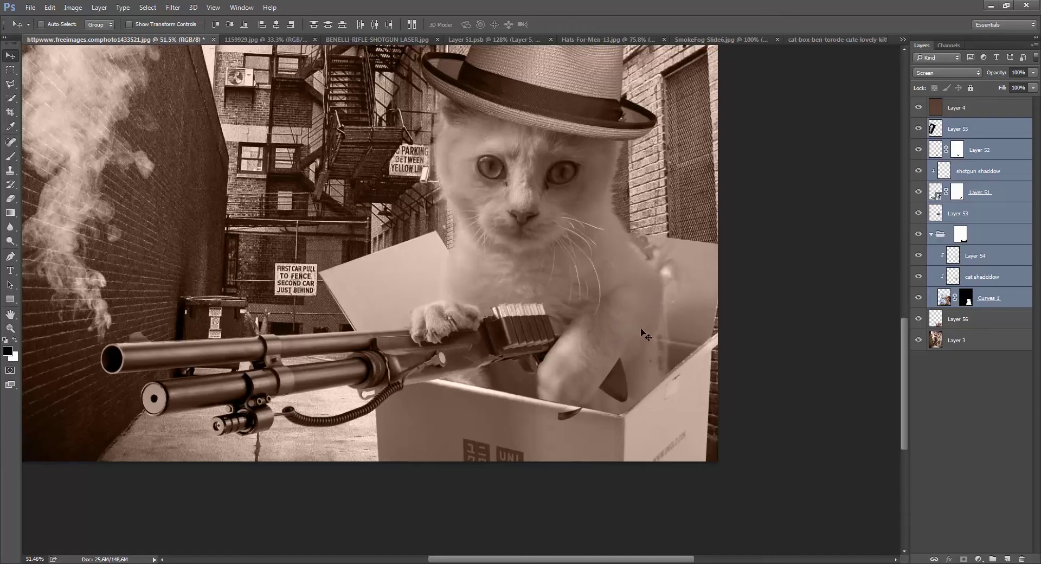
Step: Hide the piece of gunstock overlapping the box's front rim by painting black on Layer 51's mask with a 126 px brush
{"action": "scroll", "coordinate": [515, 424], "scroll_direction": "up", "scroll_amount": 5}
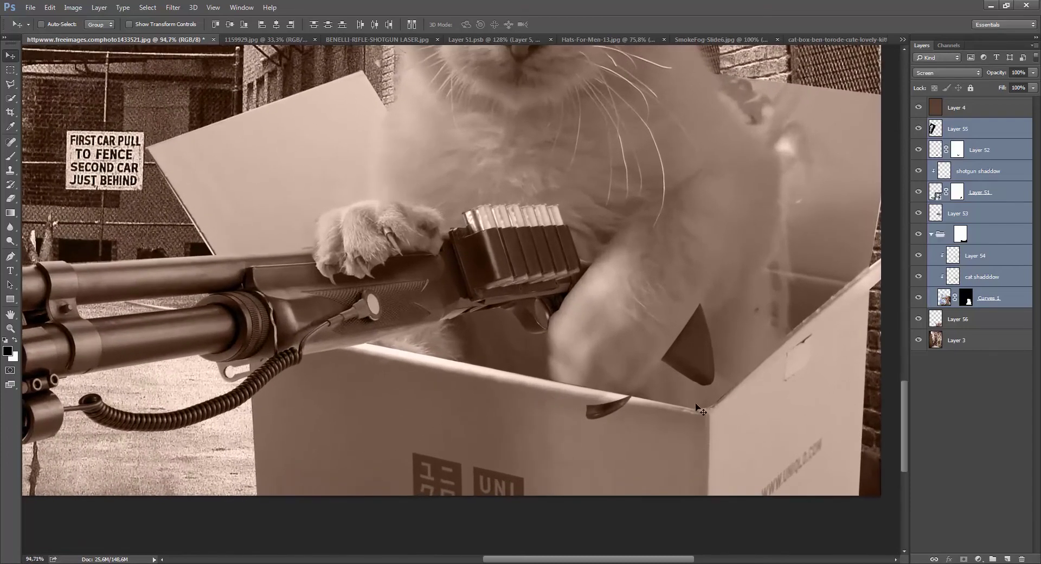
{"action": "left_click", "coordinate": [958, 152]}
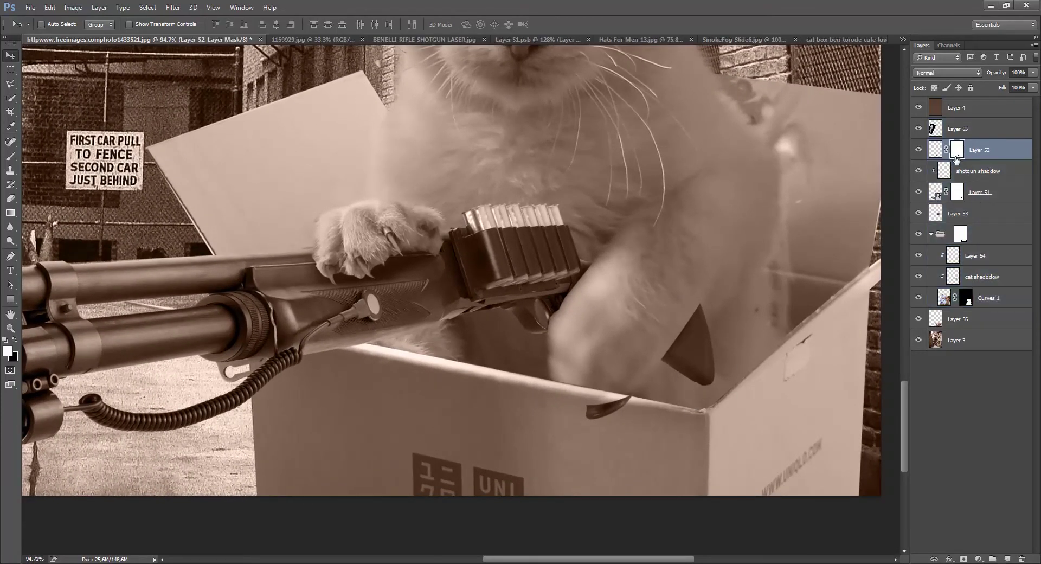
{"action": "left_click", "coordinate": [976, 174]}
{"action": "left_click", "coordinate": [1005, 198]}
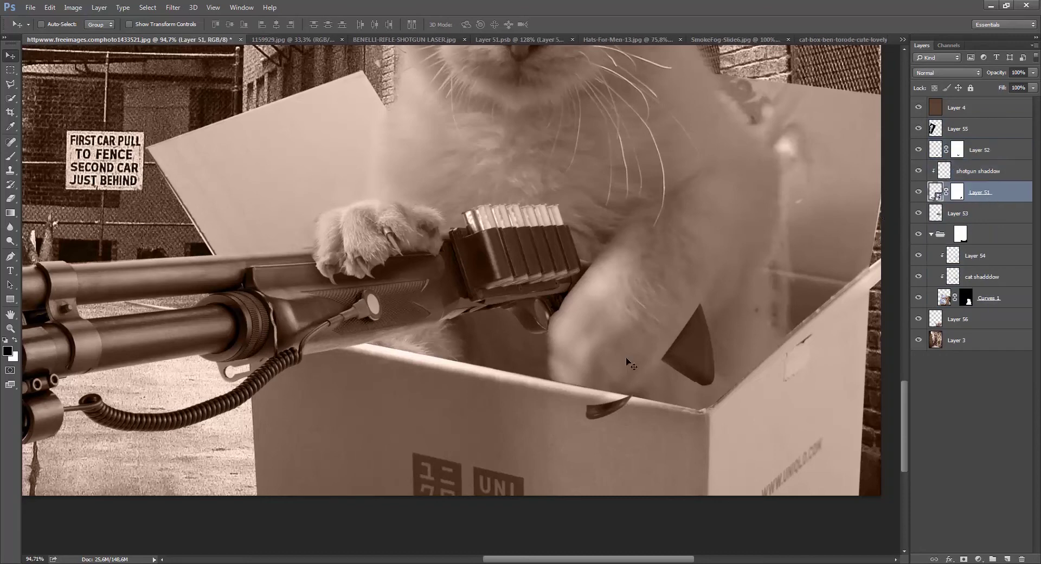
{"action": "key", "text": "b"}
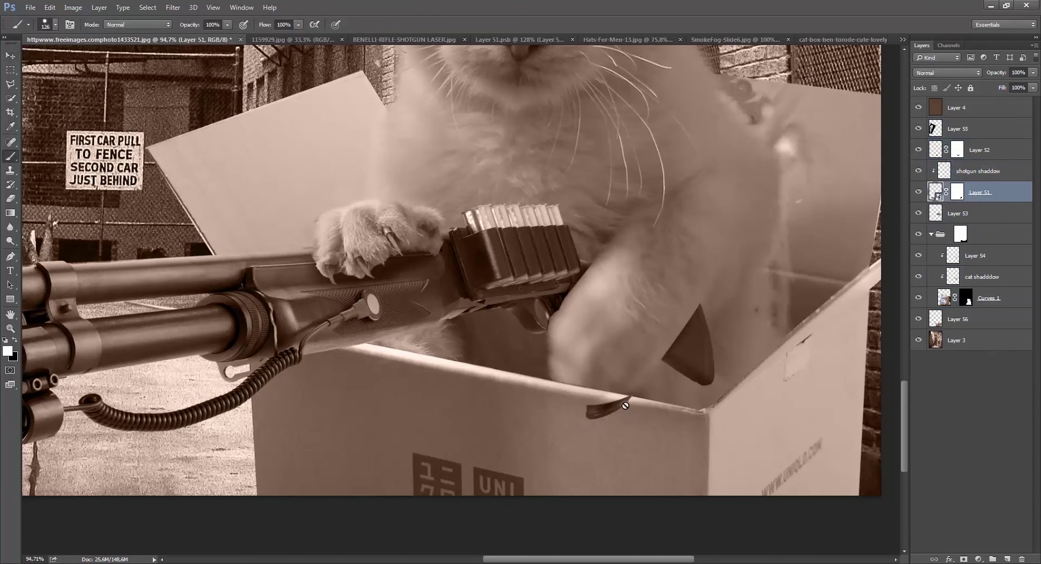
{"action": "left_click", "coordinate": [956, 194]}
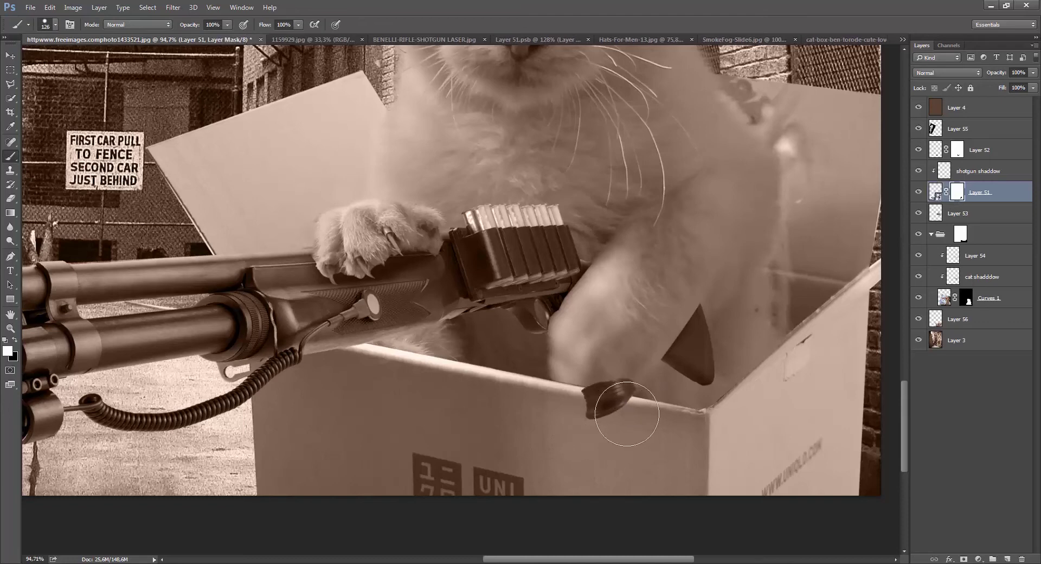
{"action": "key", "text": "x"}
{"action": "mouse_move", "coordinate": [631, 403]}
{"action": "left_mouse_down"}
{"action": "mouse_move", "coordinate": [608, 418]}
{"action": "mouse_move", "coordinate": [572, 409]}
{"action": "left_mouse_up"}
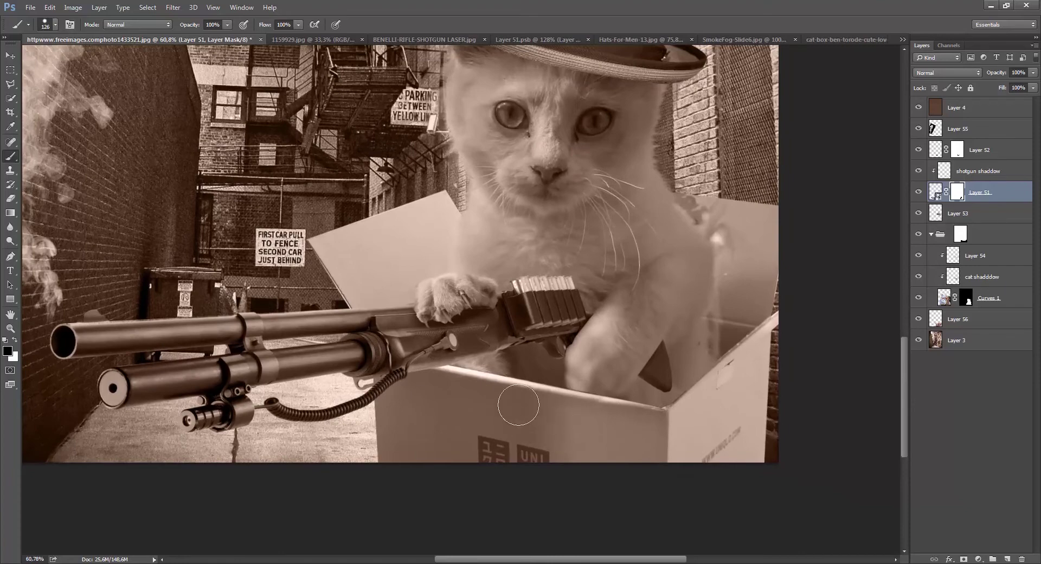
Step: Add a new unclipped layer directly above Layer 54 inside the kitten's group
{"action": "key", "text": "v"}
{"action": "left_click_drag", "start_coordinate": [469, 400], "coordinate": [518, 379]}
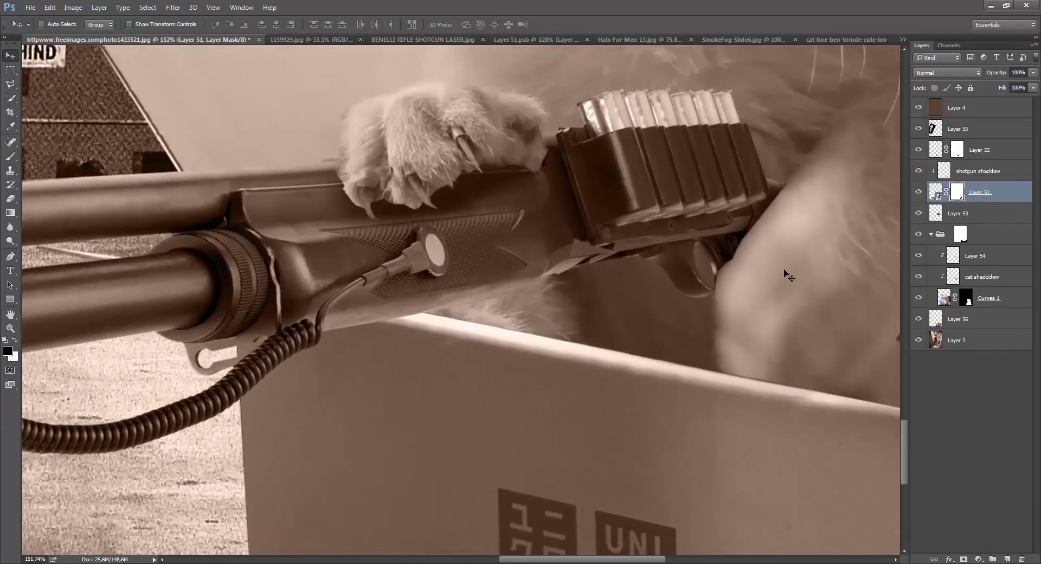
{"action": "left_click", "coordinate": [939, 307]}
{"action": "key", "text": "x"}
{"action": "key", "text": "s"}
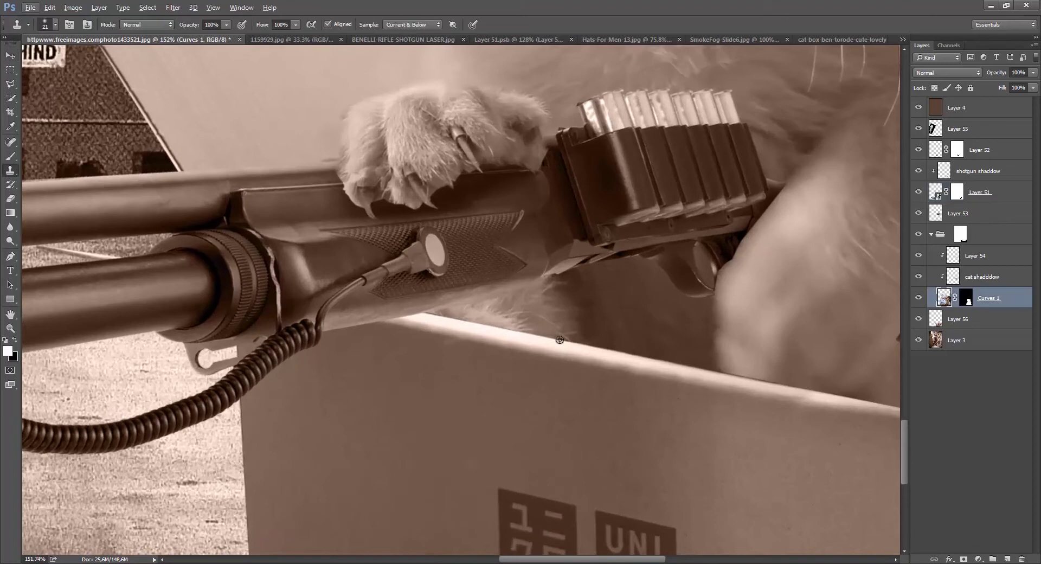
{"action": "left_click", "coordinate": [951, 257]}
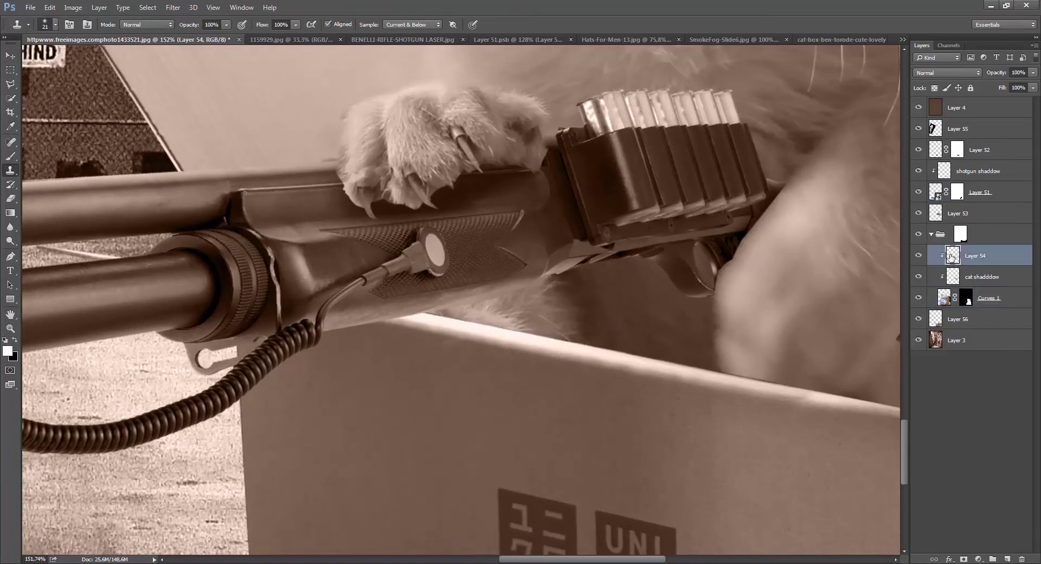
{"action": "key", "text": "ctrl+shift+n"}
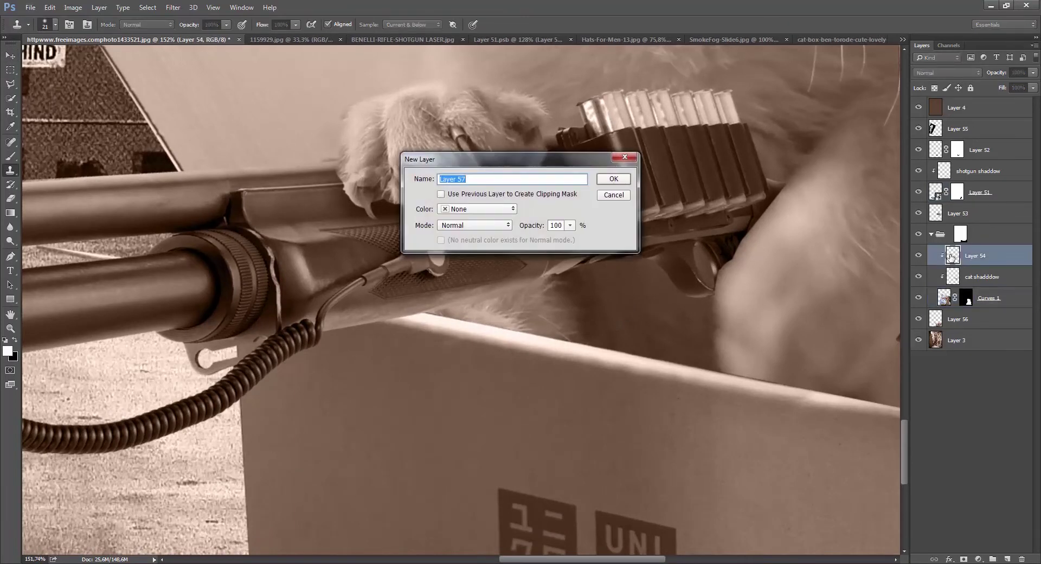
{"action": "key", "text": "Return"}
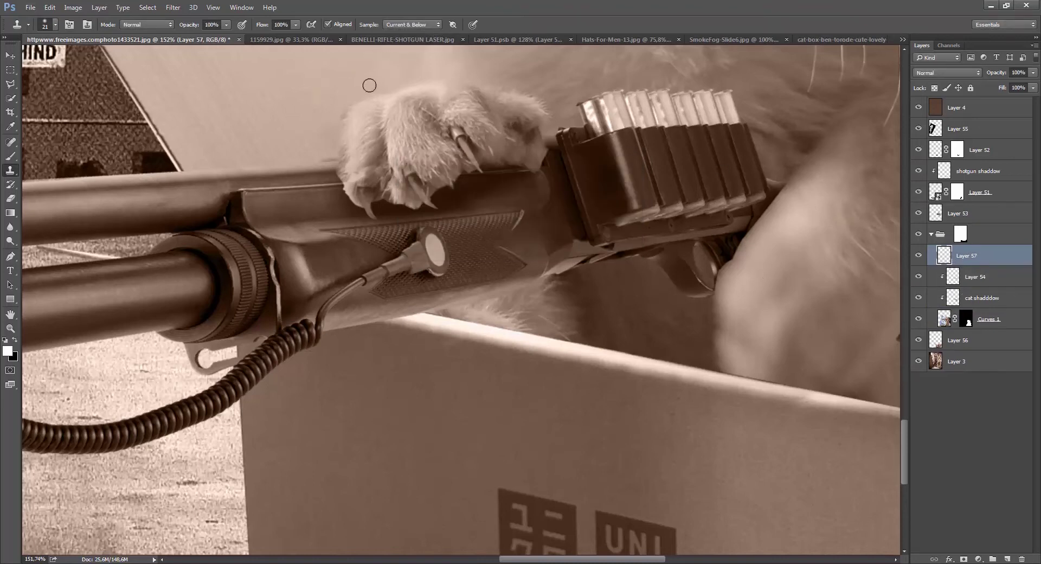
Step: Clone the dark box interior over the bright fur between the shotgun and the box's front rim with a 62 px Clone Stamp
{"action": "right_click", "coordinate": [594, 301], "text": "alt"}
{"action": "left_click_drag", "start_coordinate": [603, 308], "coordinate": [626, 308]}
{"action": "left_click", "coordinate": [647, 306], "text": "alt"}
{"action": "mouse_move", "coordinate": [559, 320]}
{"action": "left_mouse_down"}
{"action": "mouse_move", "coordinate": [533, 331]}
{"action": "mouse_move", "coordinate": [557, 316]}
{"action": "mouse_move", "coordinate": [585, 333]}
{"action": "mouse_move", "coordinate": [559, 331]}
{"action": "mouse_move", "coordinate": [528, 293]}
{"action": "mouse_move", "coordinate": [560, 310]}
{"action": "mouse_move", "coordinate": [489, 319]}
{"action": "mouse_move", "coordinate": [541, 326]}
{"action": "mouse_move", "coordinate": [516, 326]}
{"action": "left_mouse_up"}
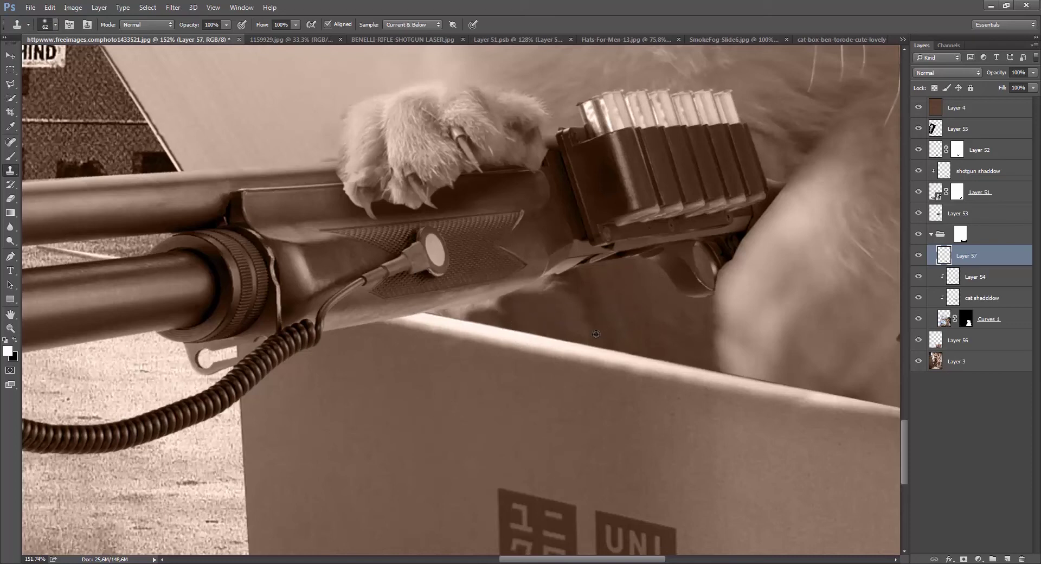
{"action": "mouse_move", "coordinate": [587, 338]}
{"action": "left_mouse_down"}
{"action": "mouse_move", "coordinate": [553, 284]}
{"action": "mouse_move", "coordinate": [445, 309]}
{"action": "mouse_move", "coordinate": [546, 302]}
{"action": "left_mouse_up"}
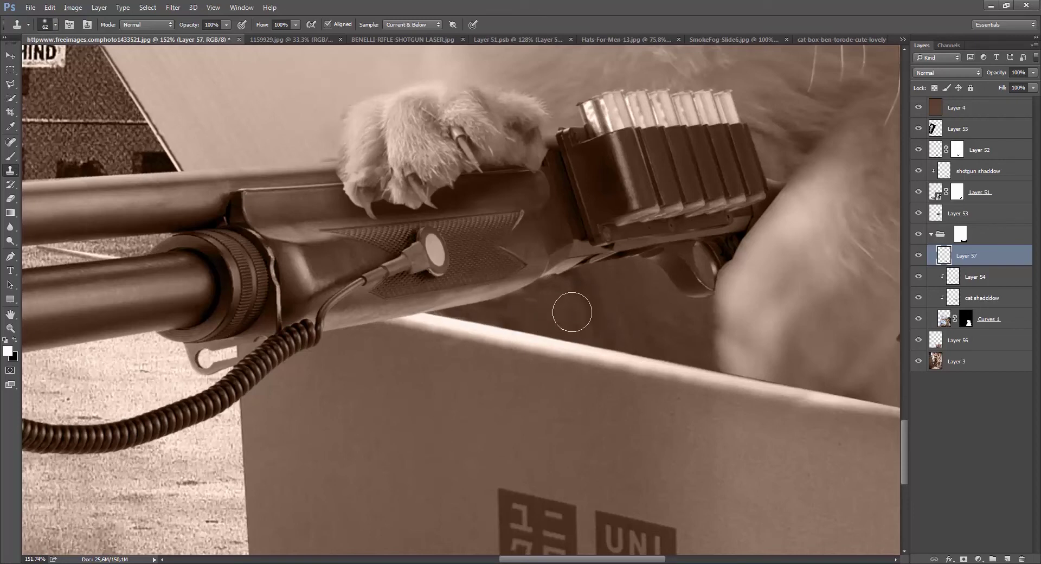
Step: On another new layer atop the kitten's group, shade the box interior around the kitten and gunstock with a soft black 673 px brush
{"action": "scroll", "coordinate": [544, 266], "scroll_direction": "down", "scroll_amount": 5}
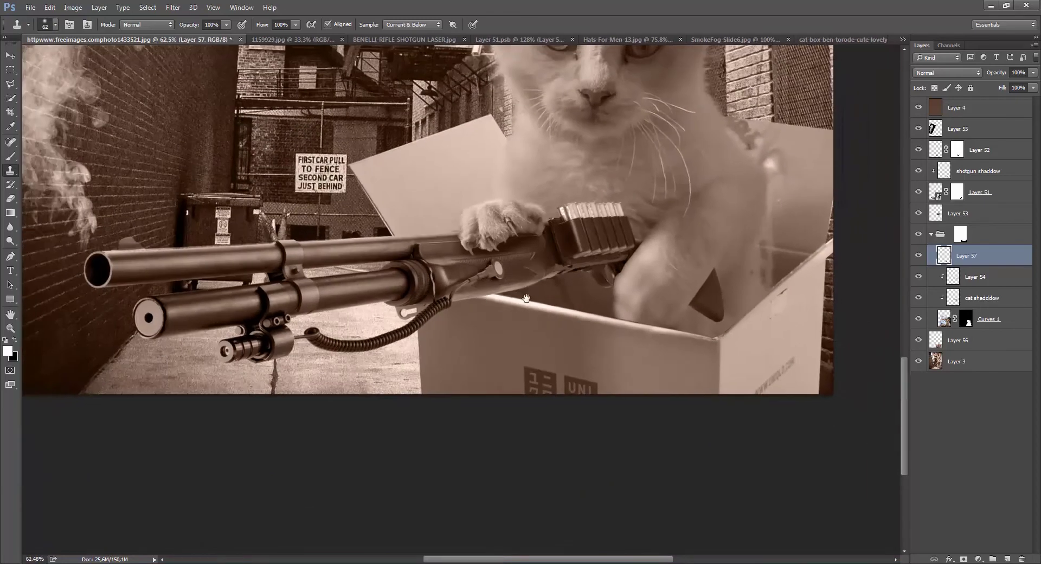
{"action": "scroll", "coordinate": [506, 322], "scroll_direction": "up", "scroll_amount": 2}
{"action": "scroll", "coordinate": [507, 322], "scroll_direction": "up", "scroll_amount": 1}
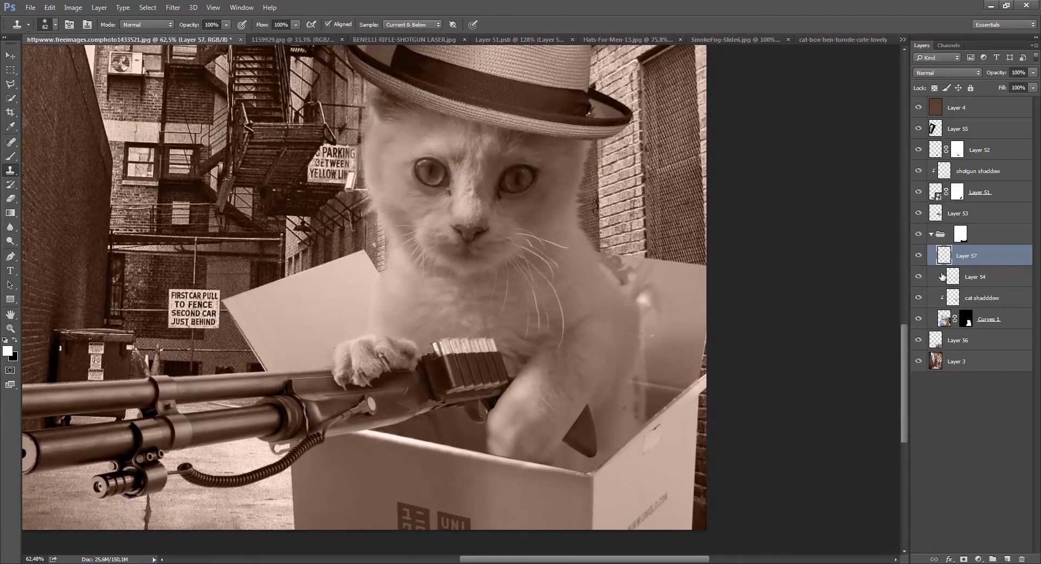
{"action": "key", "text": "ctrl+shift+alt+n"}
{"action": "key", "text": "b"}
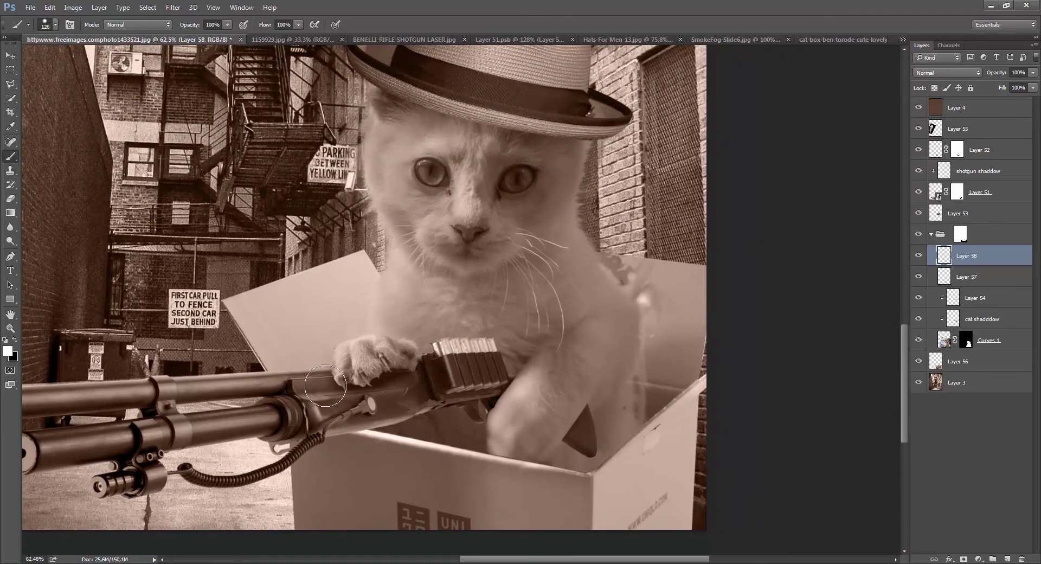
{"action": "key", "text": "x"}
{"action": "right_click", "coordinate": [553, 407]}
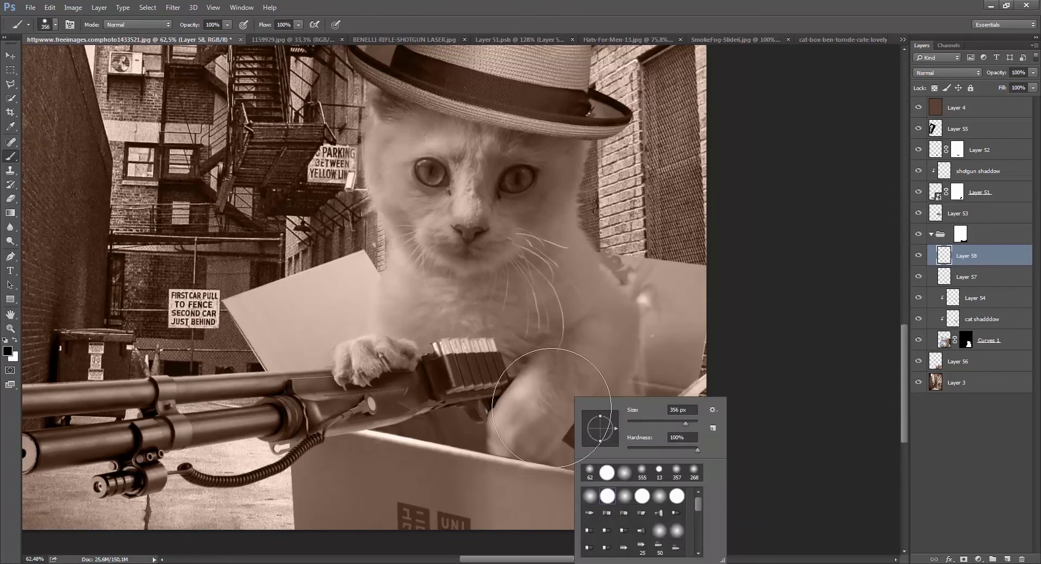
{"action": "left_click_drag", "start_coordinate": [350, 415], "coordinate": [426, 418]}
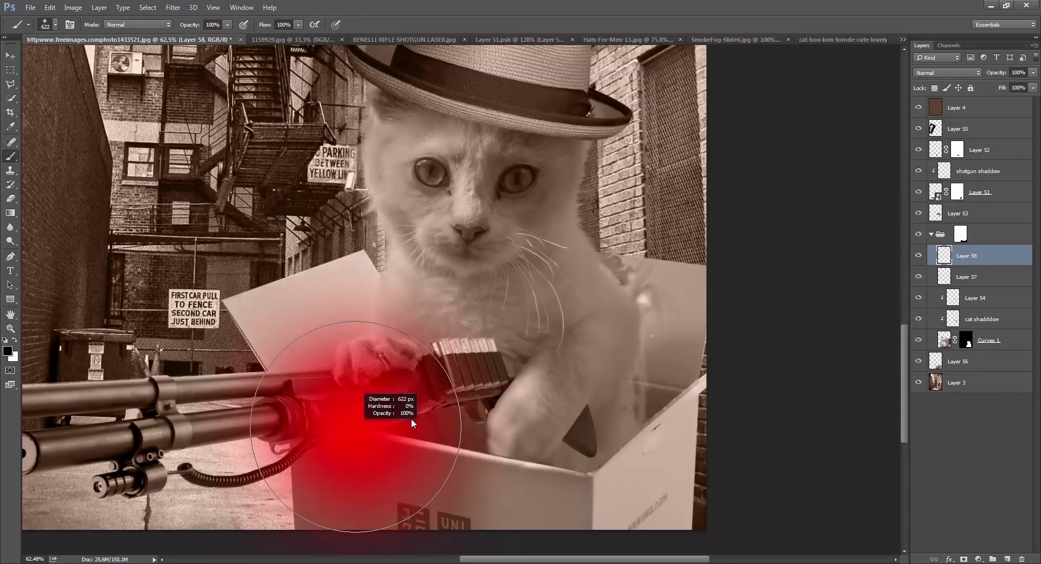
{"action": "left_click_drag", "start_coordinate": [491, 437], "coordinate": [464, 357]}
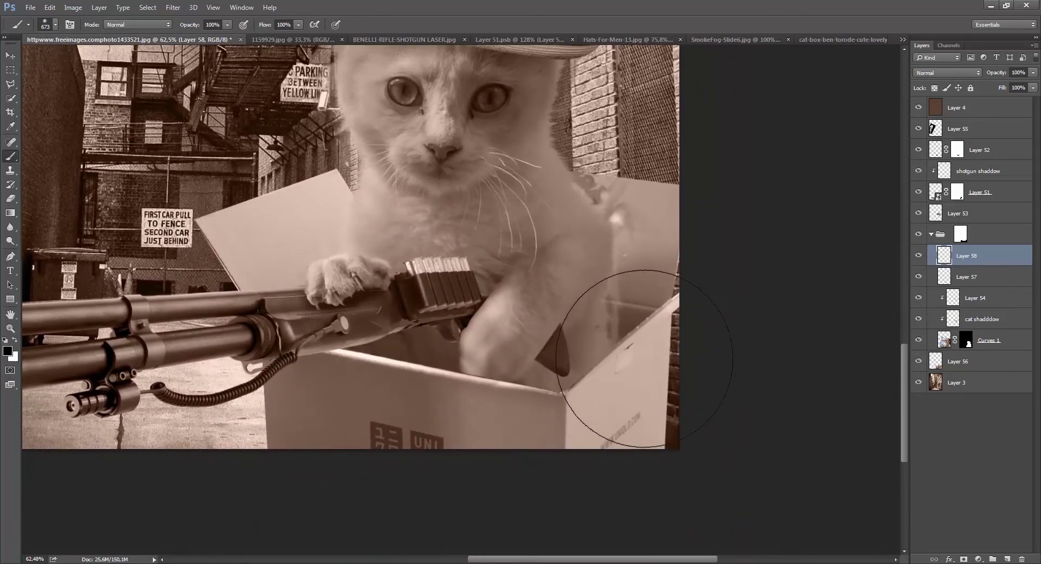
{"action": "mouse_move", "coordinate": [649, 348]}
{"action": "left_mouse_down"}
{"action": "mouse_move", "coordinate": [591, 363]}
{"action": "mouse_move", "coordinate": [571, 393]}
{"action": "left_mouse_up"}
{"action": "key", "text": "ctrl+z"}
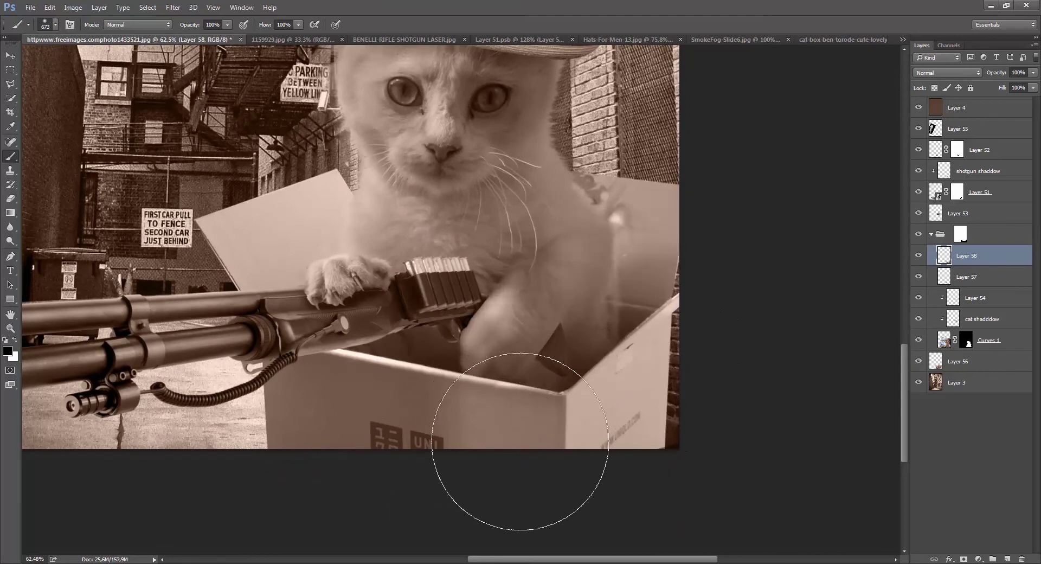
Step: Mask out the leftover background remnants beside the kitten's back on Curves 1's mask with a 104 px eraser
{"action": "key", "text": "e"}
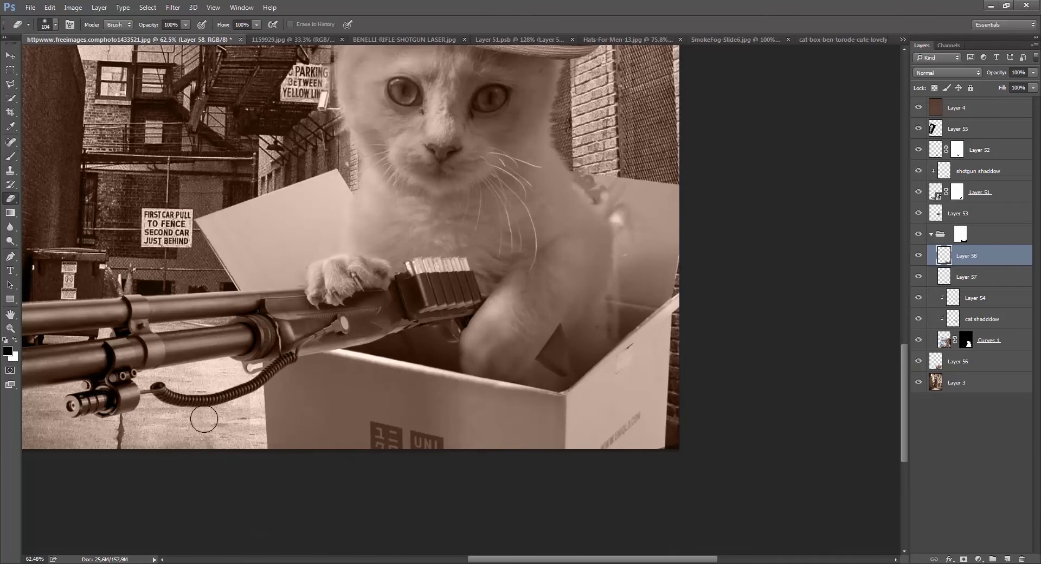
{"action": "key", "text": "alt"}
{"action": "mouse_move", "coordinate": [491, 356]}
{"action": "left_mouse_down"}
{"action": "mouse_move", "coordinate": [511, 386]}
{"action": "mouse_move", "coordinate": [510, 418]}
{"action": "left_mouse_up"}
{"action": "left_click_drag", "start_coordinate": [537, 317], "coordinate": [526, 369]}
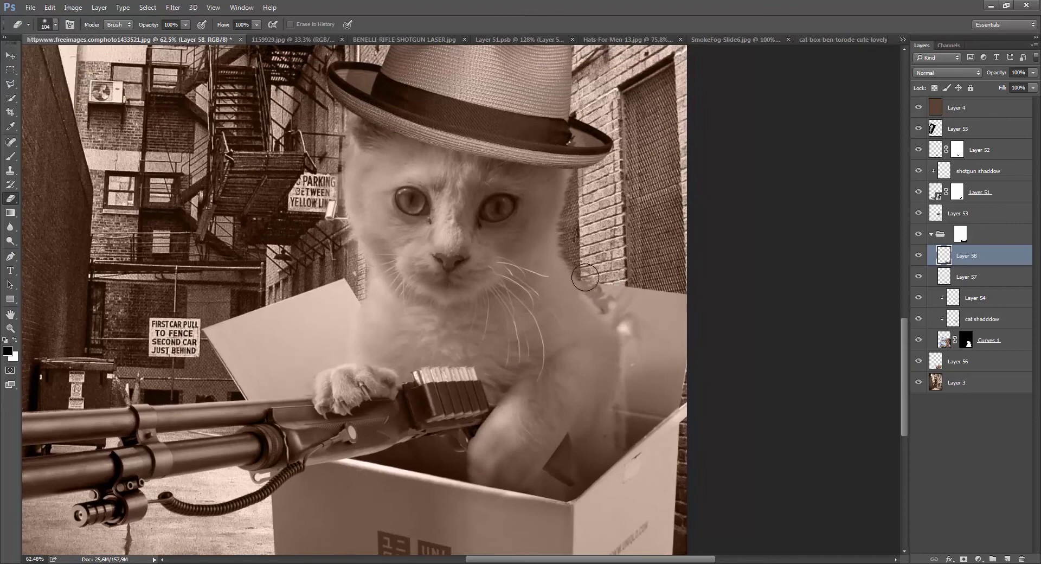
{"action": "left_click_drag", "start_coordinate": [579, 286], "coordinate": [525, 233]}
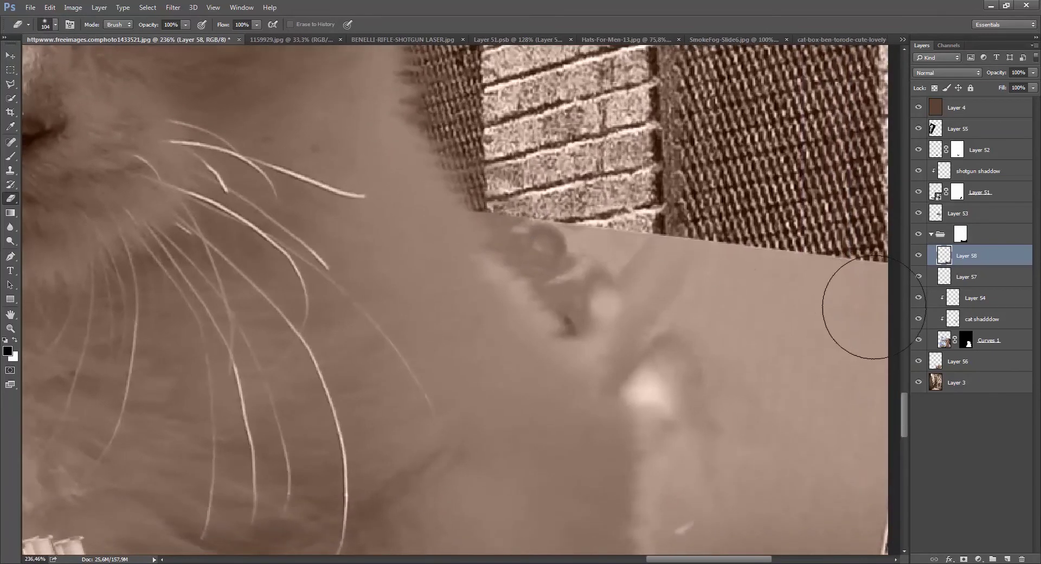
{"action": "left_click", "coordinate": [965, 340]}
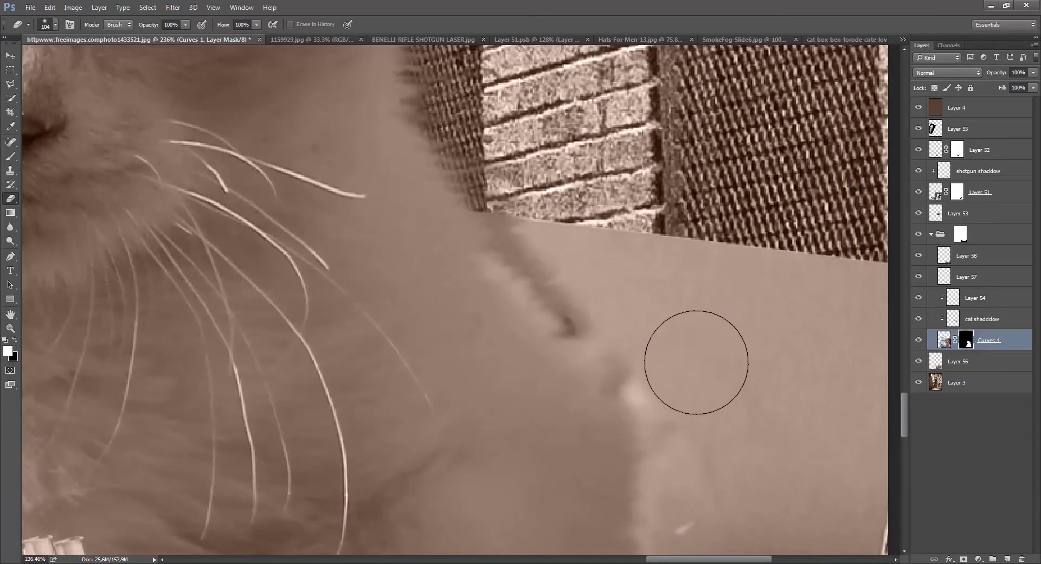
{"action": "key", "text": "ctrl+z"}
{"action": "left_click_drag", "start_coordinate": [636, 264], "coordinate": [673, 284]}
{"action": "mouse_move", "coordinate": [560, 236]}
{"action": "left_mouse_down"}
{"action": "mouse_move", "coordinate": [566, 263]}
{"action": "mouse_move", "coordinate": [544, 233]}
{"action": "mouse_move", "coordinate": [646, 324]}
{"action": "mouse_move", "coordinate": [652, 279]}
{"action": "mouse_move", "coordinate": [659, 289]}
{"action": "mouse_move", "coordinate": [686, 392]}
{"action": "left_mouse_up"}
{"action": "left_click_drag", "start_coordinate": [706, 326], "coordinate": [652, 238]}
{"action": "mouse_move", "coordinate": [644, 286]}
{"action": "left_mouse_down"}
{"action": "mouse_move", "coordinate": [643, 434]}
{"action": "mouse_move", "coordinate": [653, 346]}
{"action": "mouse_move", "coordinate": [618, 274]}
{"action": "left_mouse_up"}
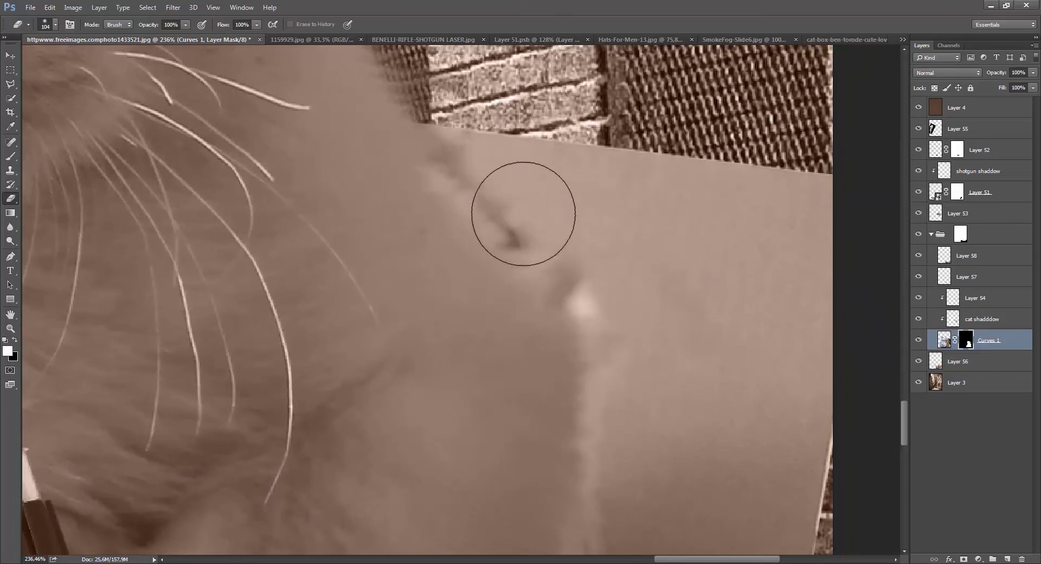
{"action": "key", "text": "alt+space"}
{"action": "left_click_drag", "start_coordinate": [500, 232], "coordinate": [453, 255]}
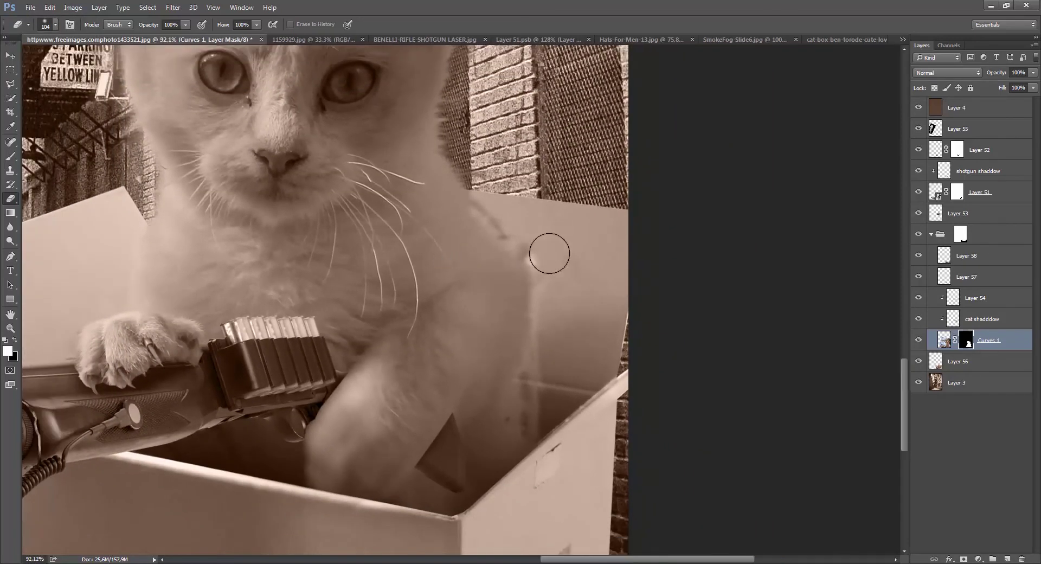
{"action": "key", "text": "ctrl+n"}
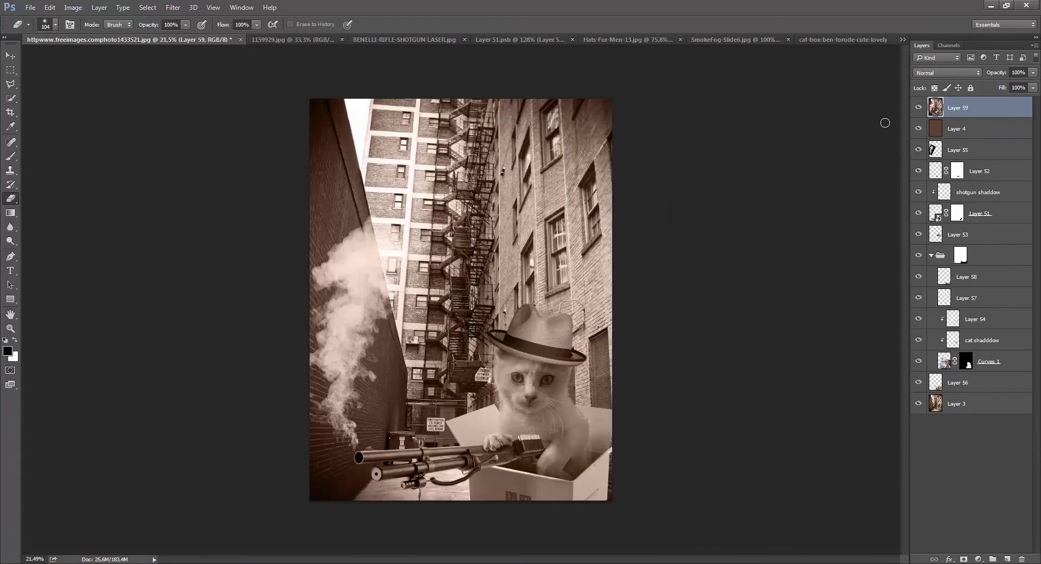
{"action": "key", "text": "Delete"}
{"action": "scroll", "coordinate": [473, 398], "scroll_direction": "up", "scroll_amount": 4}
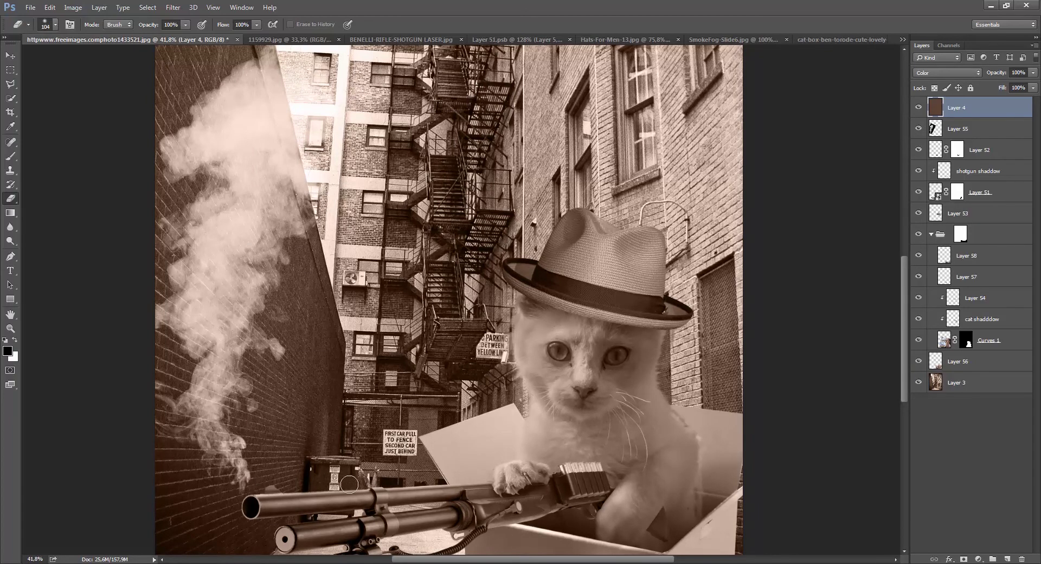
Step: Stamp all visible layers into one merged layer on top, then copy it and paste it into a new document
{"action": "key", "text": "v"}
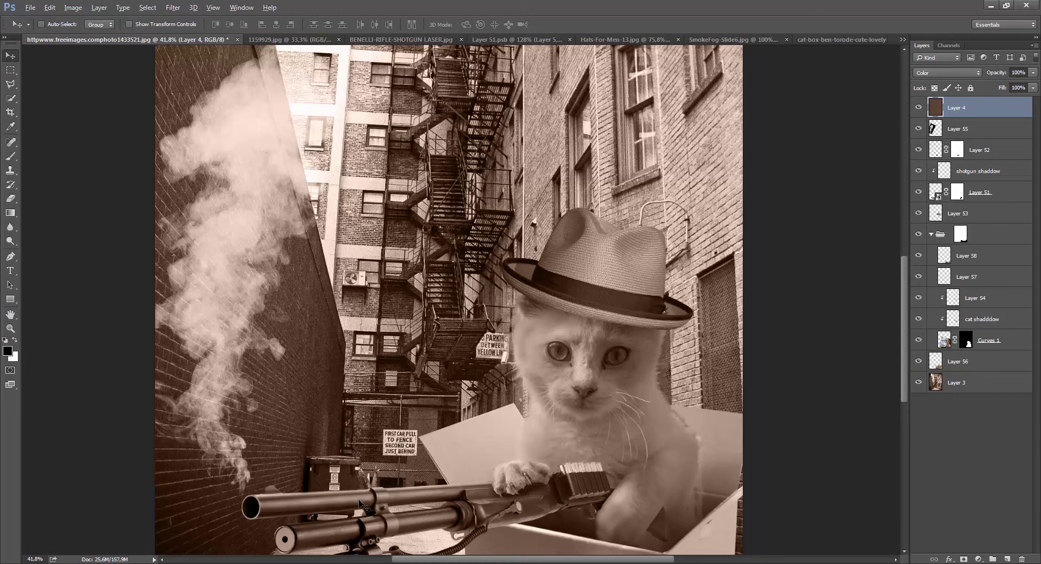
{"action": "key", "text": "ctrl+alt+shift+e"}
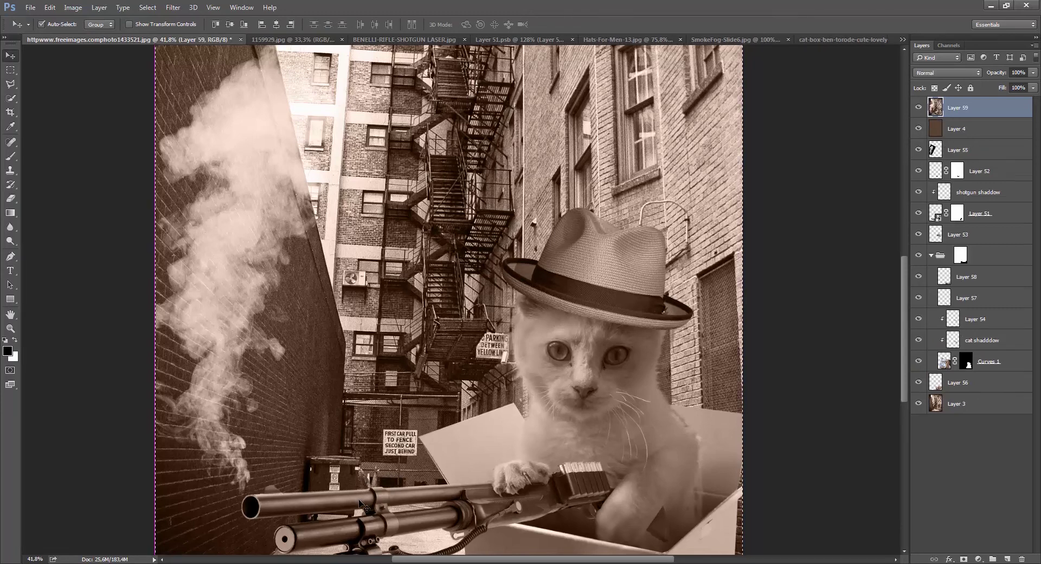
{"action": "key", "text": "ctrl+n"}
{"action": "key", "text": "Return"}
{"action": "key", "text": "ctrl+v"}
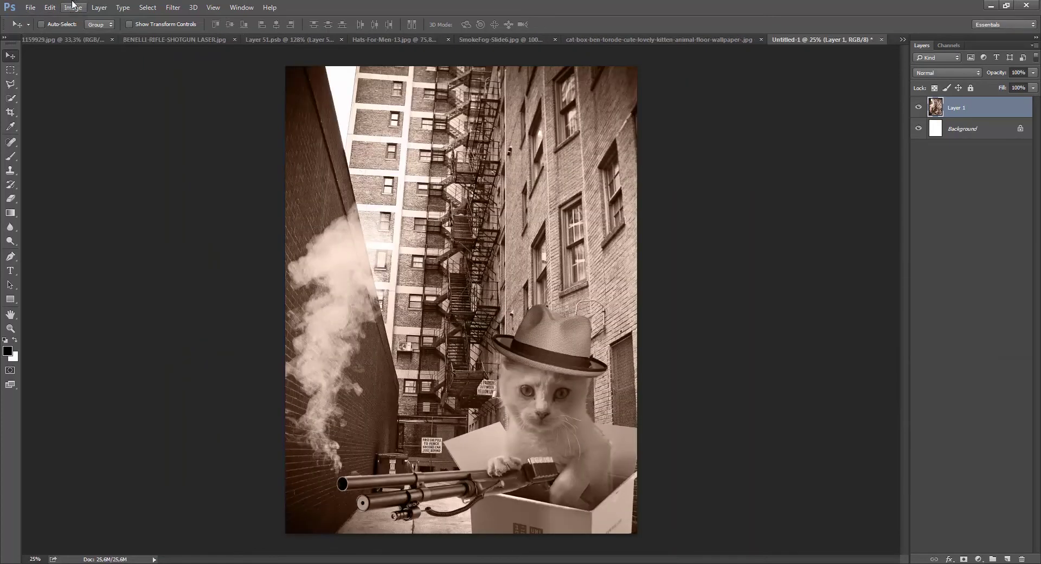
Step: Resize the new document to a width of 1000 pixels, keeping its proportions
{"action": "left_click", "coordinate": [76, 7]}
{"action": "left_click", "coordinate": [88, 85]}
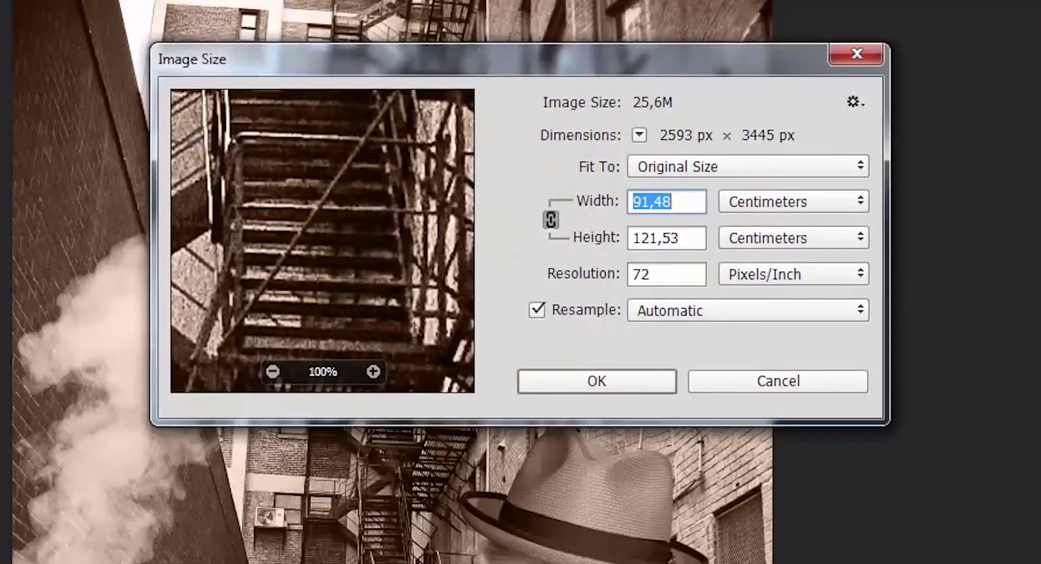
{"action": "left_click", "coordinate": [841, 202]}
{"action": "left_click", "coordinate": [834, 239]}
{"action": "double_click", "coordinate": [636, 202]}
{"action": "type", "text": "1000"}
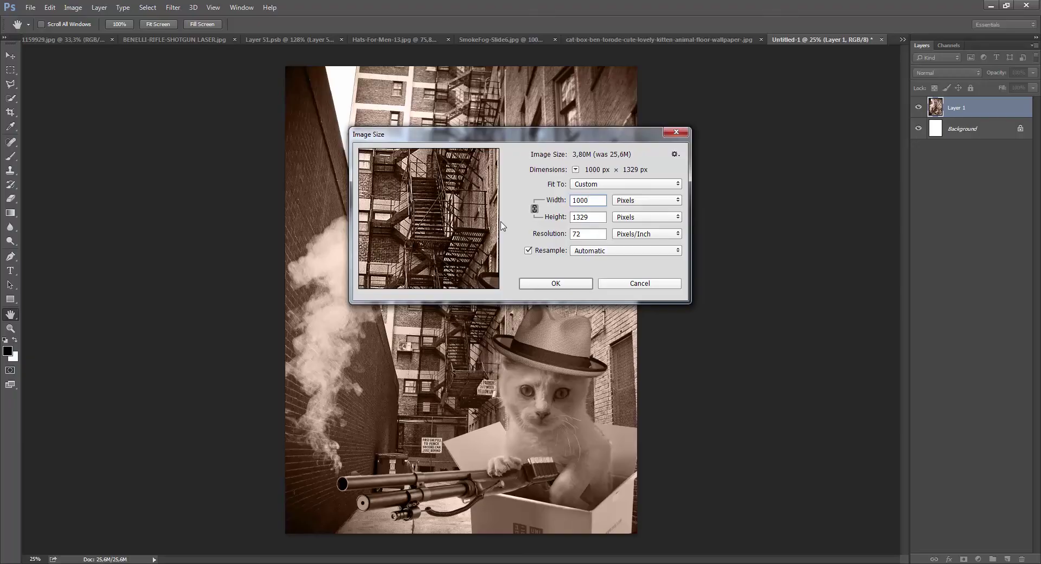
{"action": "key", "text": "Return"}
Step: Add 4% uniform monochromatic noise to the pasted composite
{"action": "key", "text": "ctrl+1"}
{"action": "key", "text": "v"}
{"action": "left_click", "coordinate": [173, 7]}
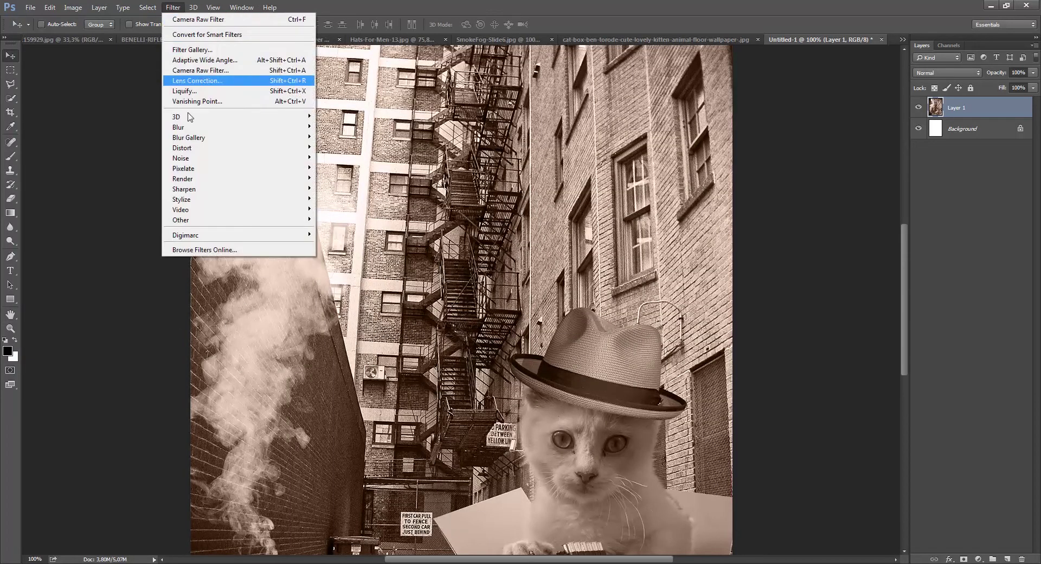
{"action": "mouse_move", "coordinate": [282, 159]}
{"action": "left_click", "coordinate": [332, 158]}
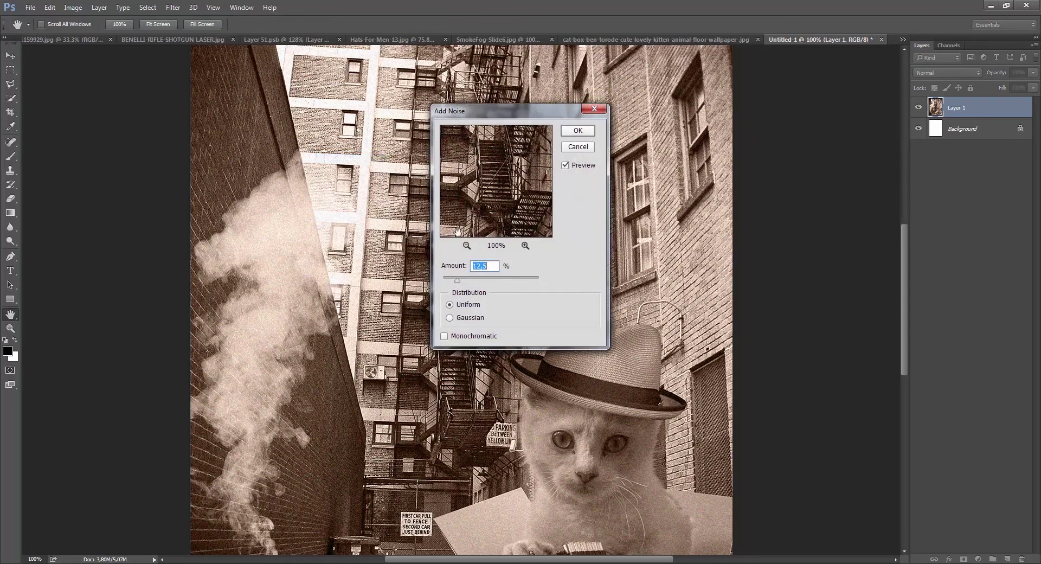
{"action": "left_click", "coordinate": [468, 335]}
{"action": "left_click_drag", "start_coordinate": [457, 280], "coordinate": [452, 281]}
{"action": "type", "text": "4"}
{"action": "key", "text": "Return"}
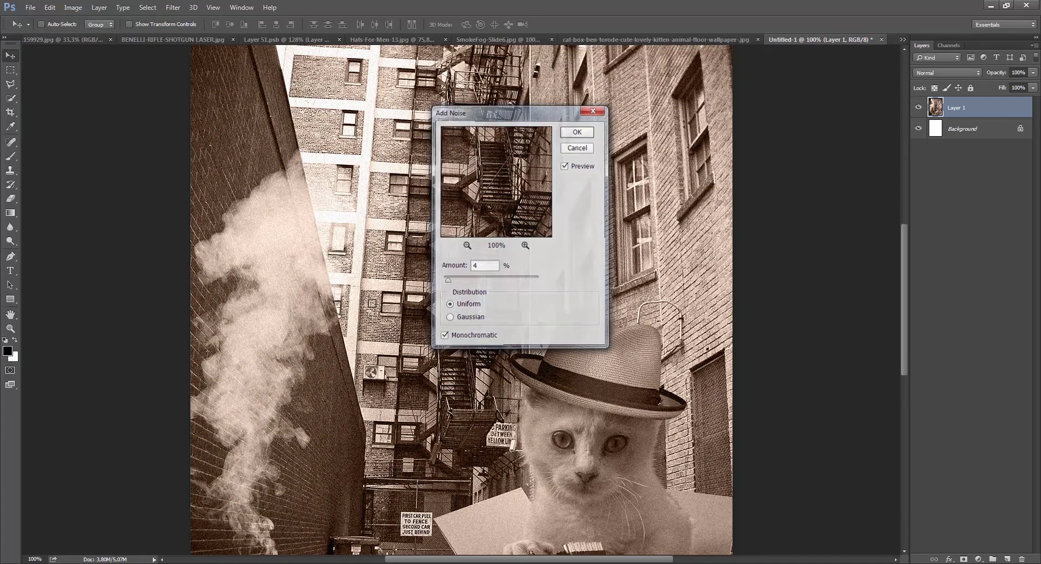
Step: Examine the grainy composite from the cardboard box up to the fire escapes
{"action": "left_click_drag", "start_coordinate": [587, 383], "coordinate": [595, 265]}
{"action": "left_click_drag", "start_coordinate": [570, 329], "coordinate": [549, 318]}
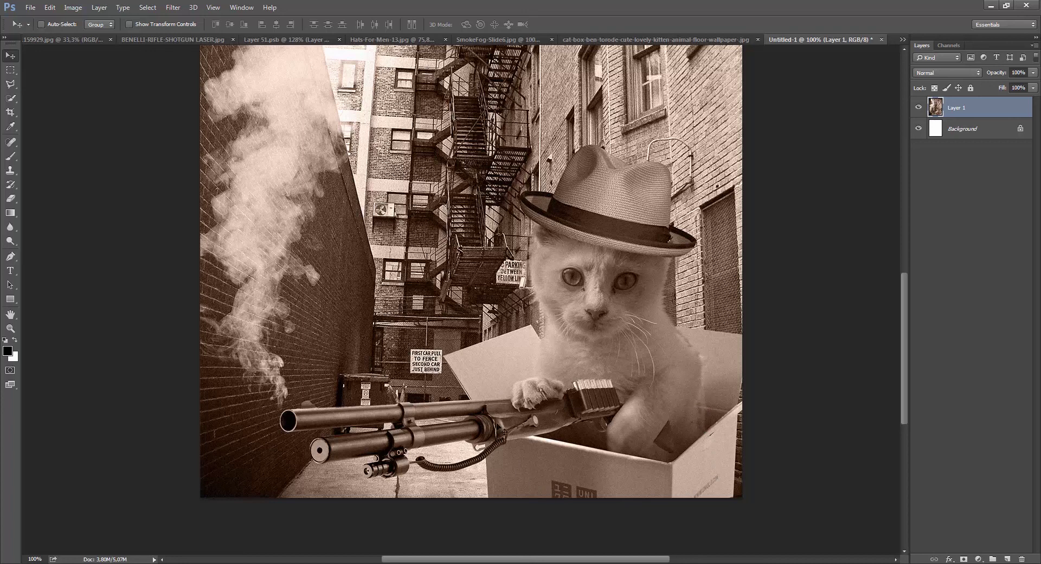
{"action": "mouse_move", "coordinate": [511, 440]}
{"action": "left_mouse_down"}
{"action": "mouse_move", "coordinate": [490, 450]}
{"action": "mouse_move", "coordinate": [506, 433]}
{"action": "mouse_move", "coordinate": [512, 452]}
{"action": "mouse_move", "coordinate": [520, 442]}
{"action": "left_mouse_up"}
{"action": "key", "text": "alt"}
{"action": "scroll", "coordinate": [520, 393], "scroll_direction": "down", "scroll_amount": 3}
{"action": "scroll", "coordinate": [521, 397], "scroll_direction": "up", "scroll_amount": 3}
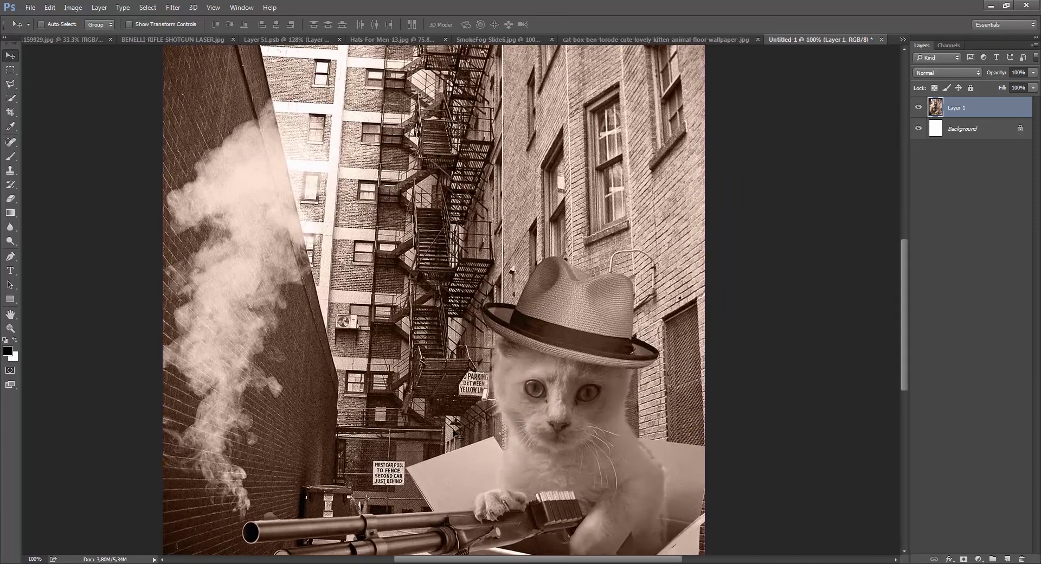